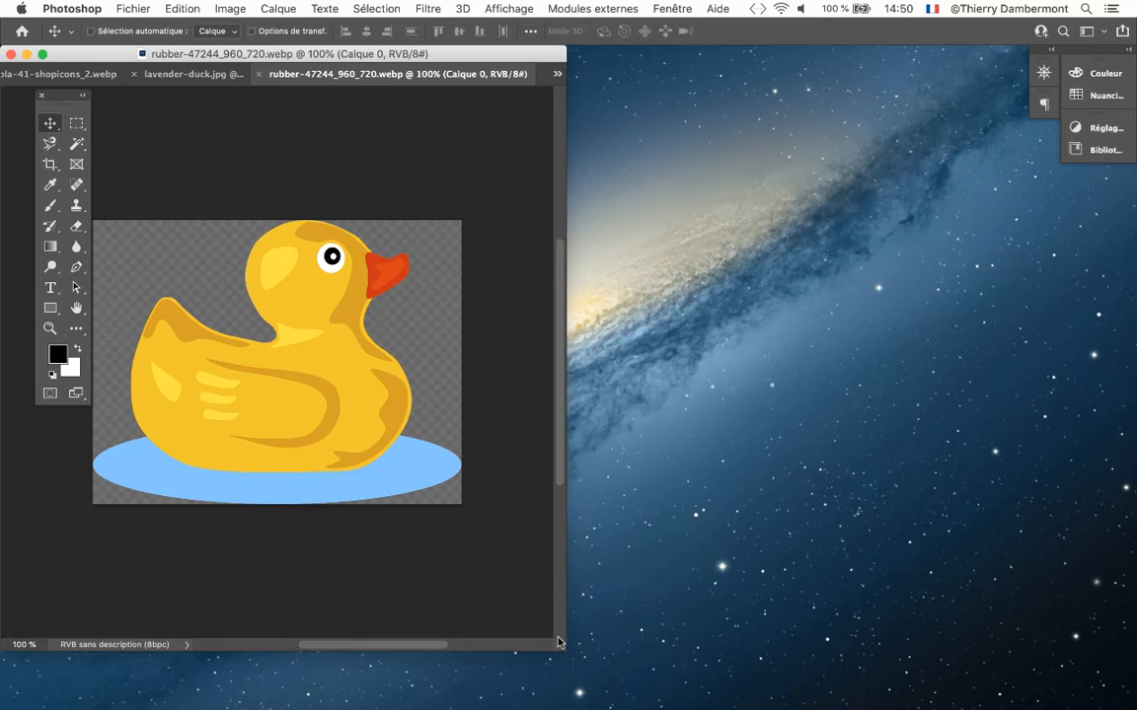
Step: Switch to full-screen display and bring the lavender-duck.jpg document into view at a larger magnification
drag(558, 642, 814, 619)
key(f)
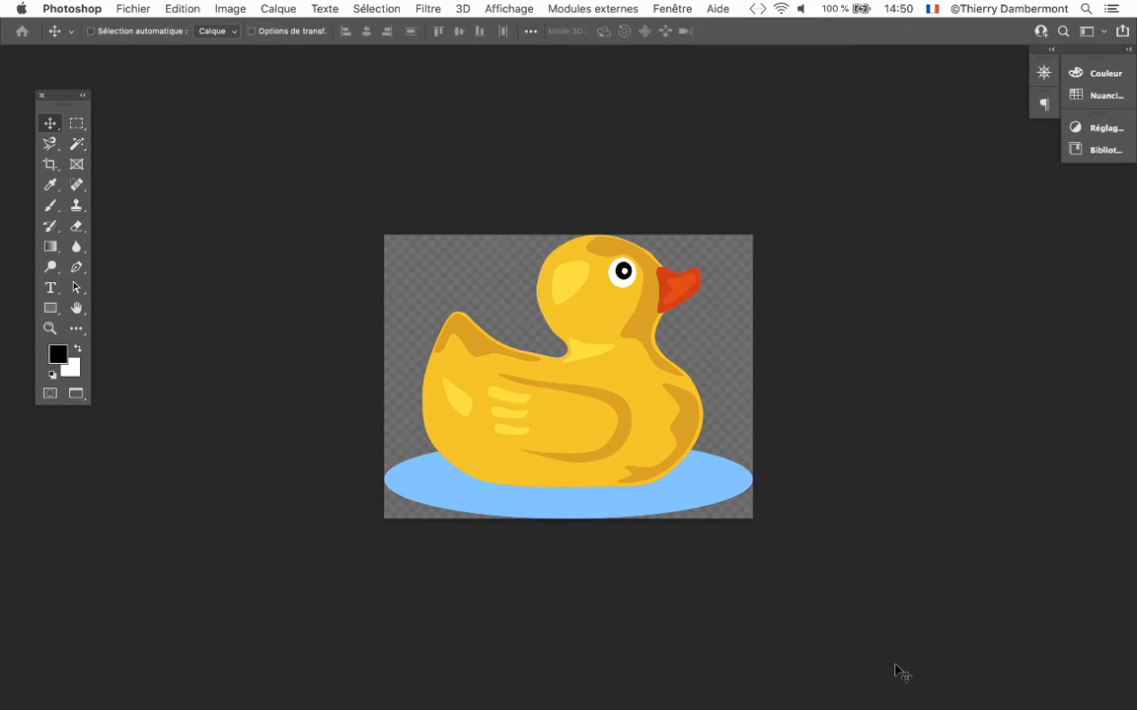
scroll(612, 324, up, 1)
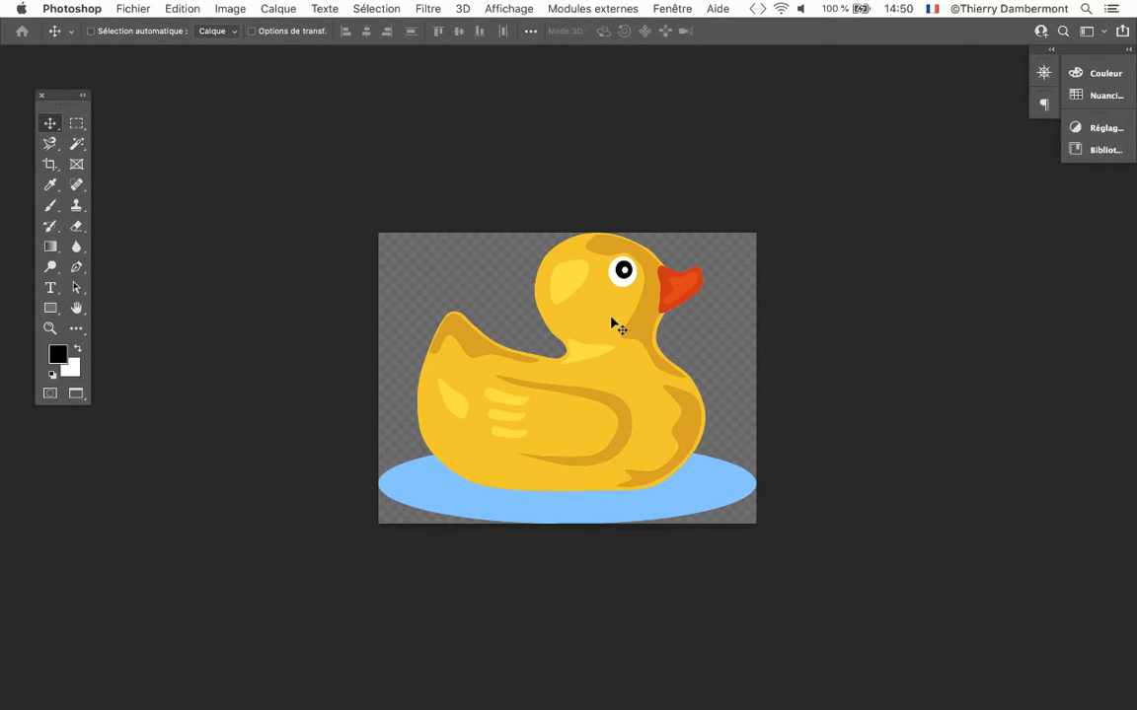
key(ctrl+Tab)
key(ctrl+Tab)
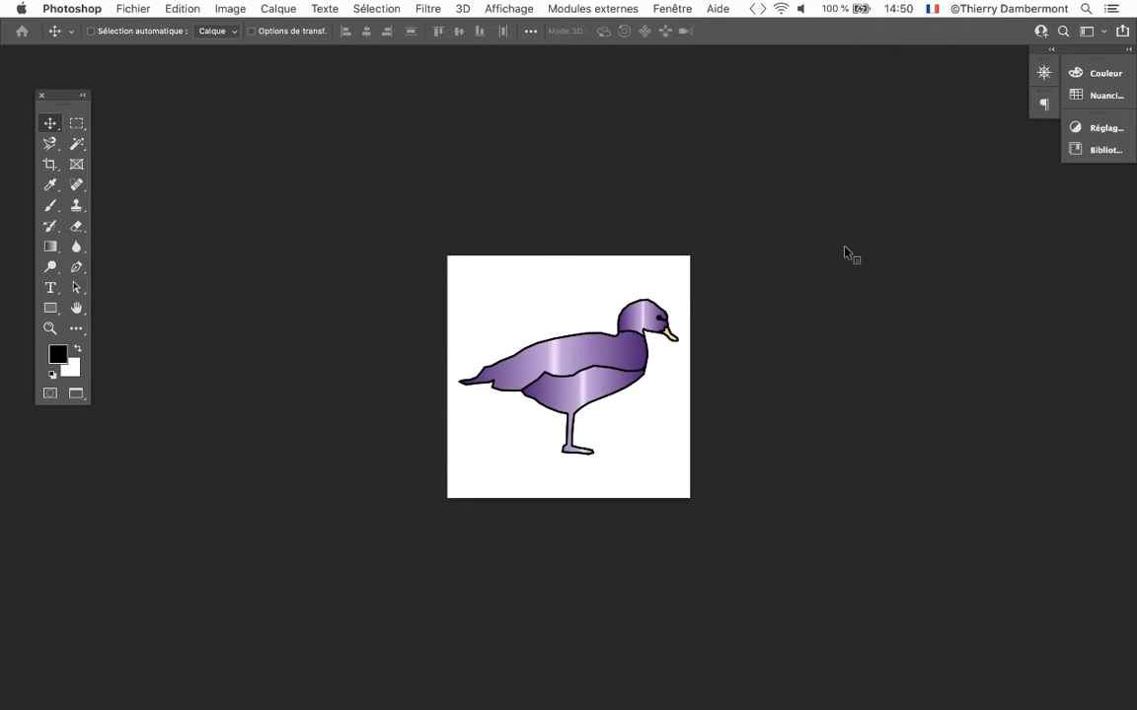
scroll(393, 338, right, 3)
scroll(385, 340, up, 3)
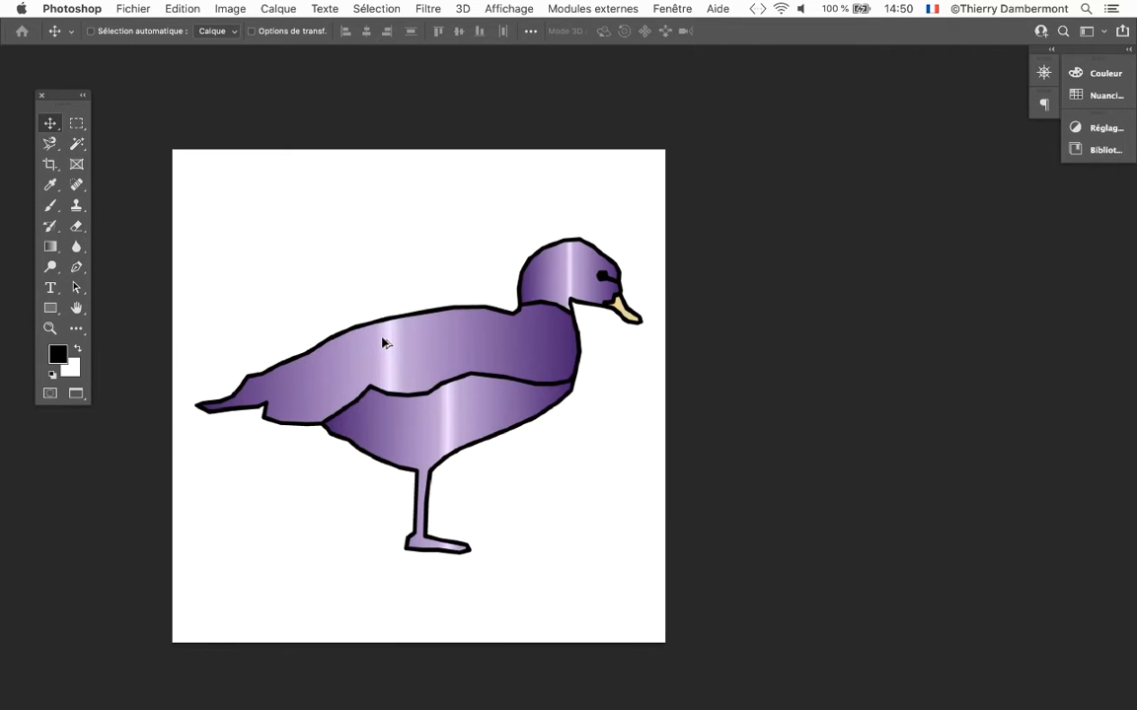
Step: Show the Calques (Layers) panel and make it wider and shorter
click(657, 7)
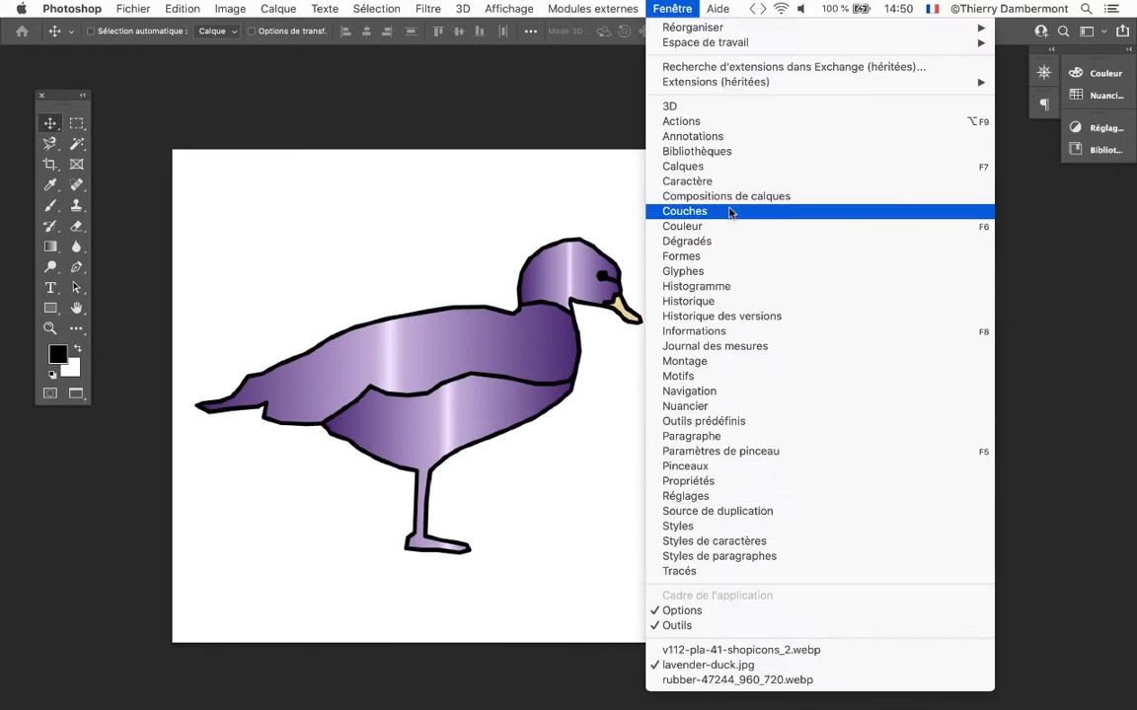
click(726, 165)
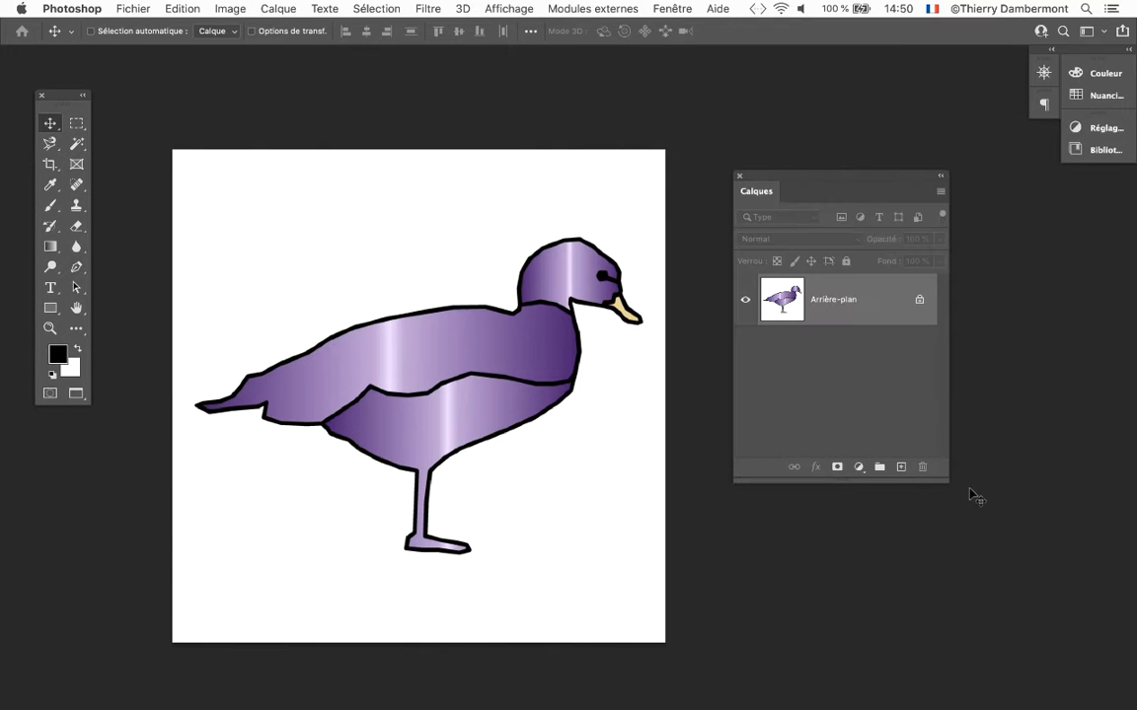
drag(945, 479, 980, 415)
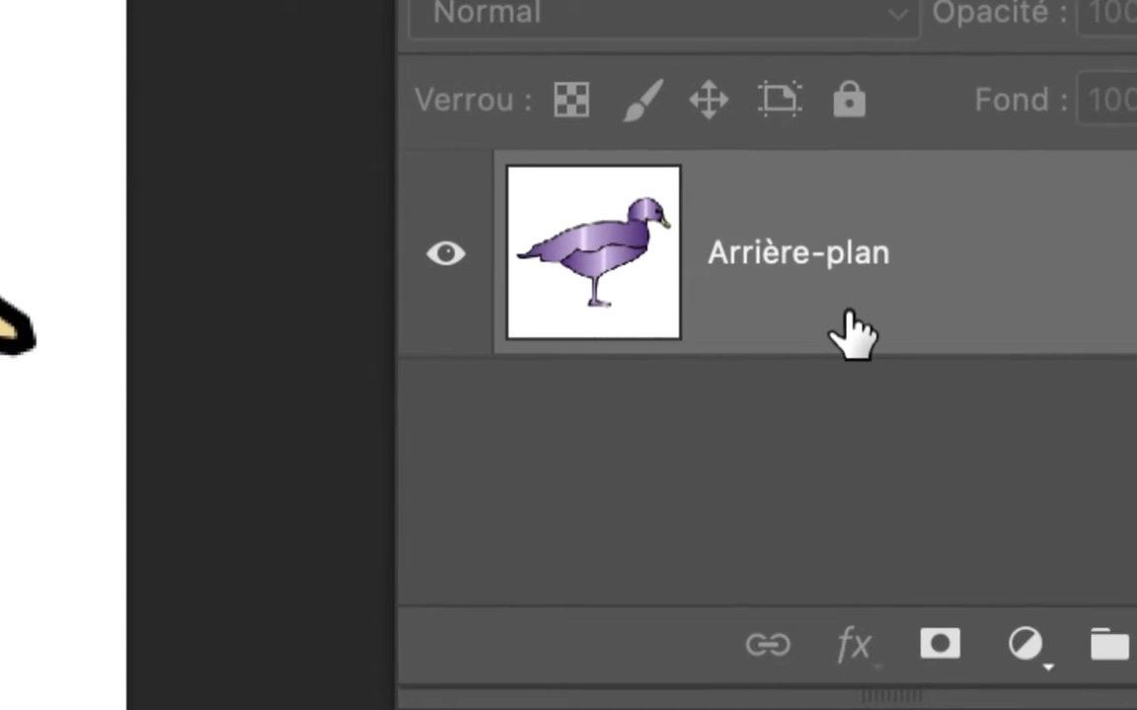
drag(848, 314, 842, 311)
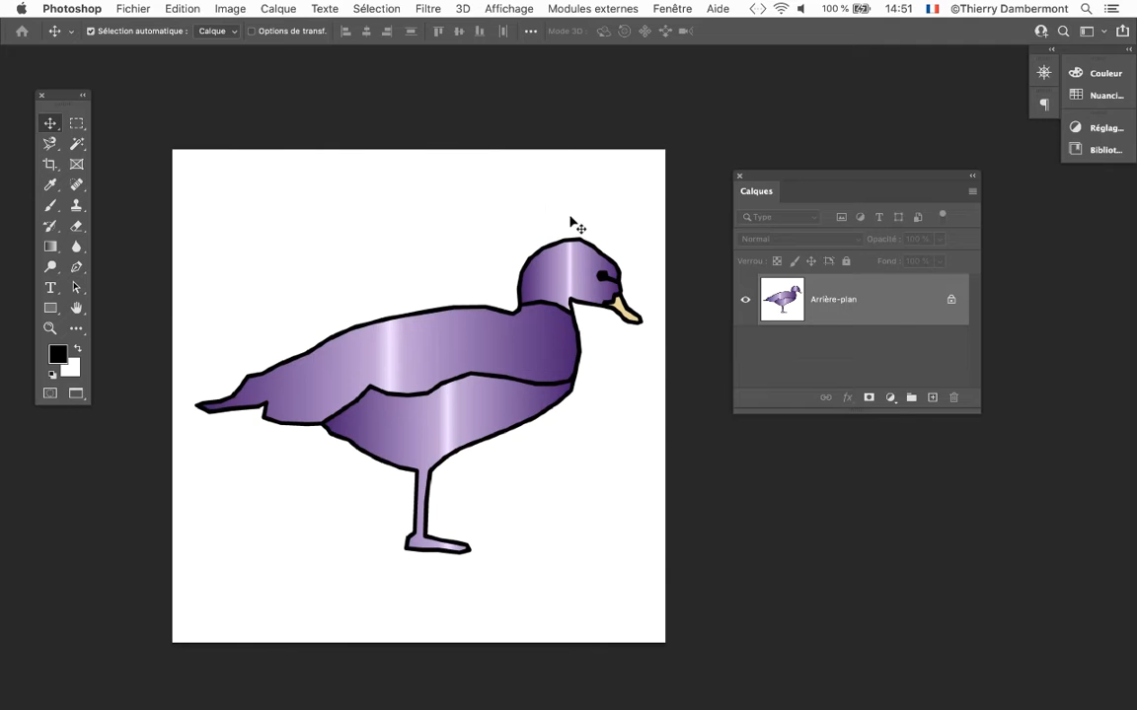
Step: Switch to Finder and open the "création de motif" folder in a new window
key(super+Tab)
key(super+Tab)
key(super+Tab)
click(110, 8)
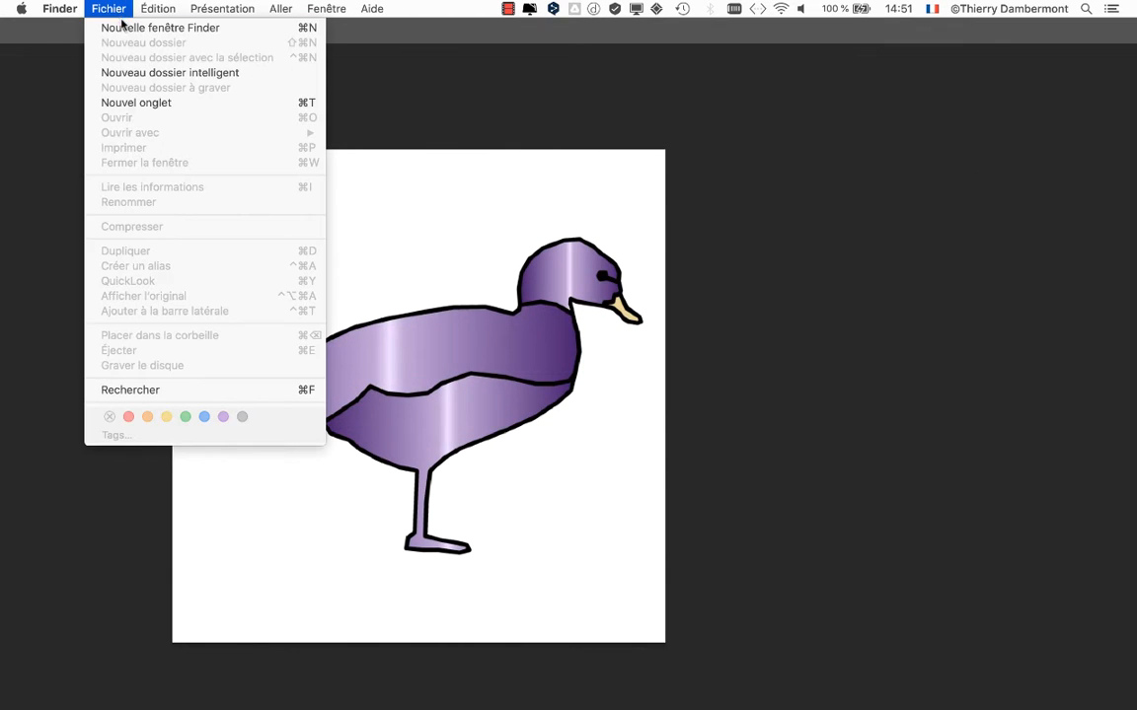
click(124, 26)
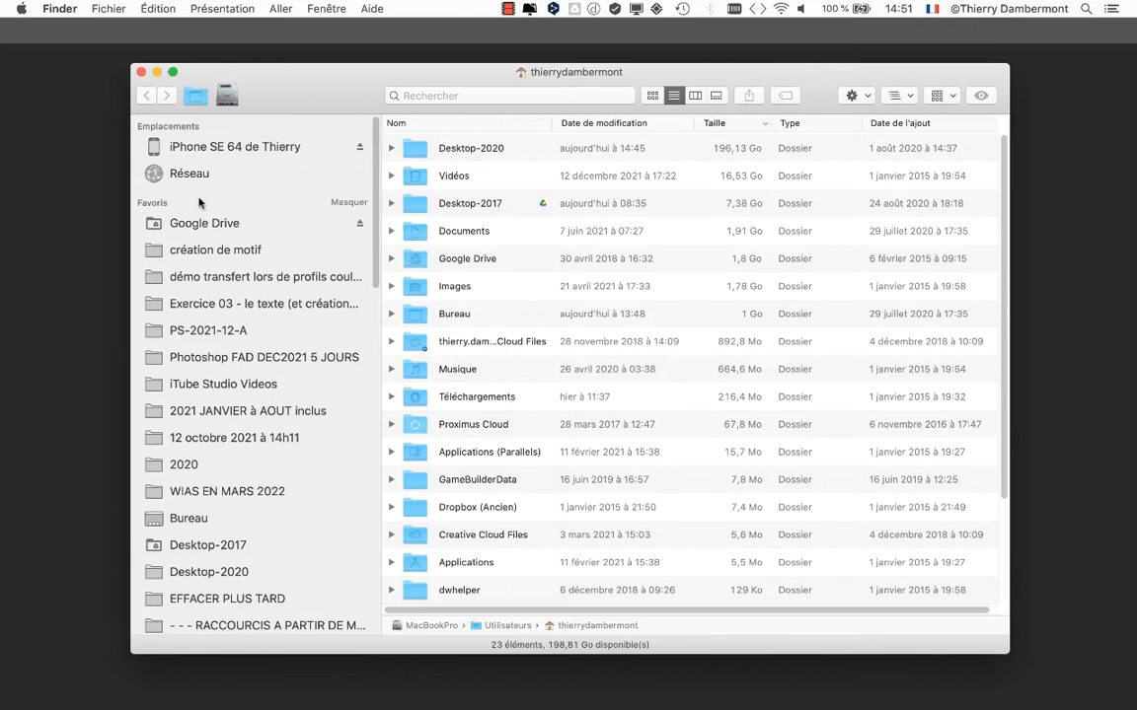
click(211, 235)
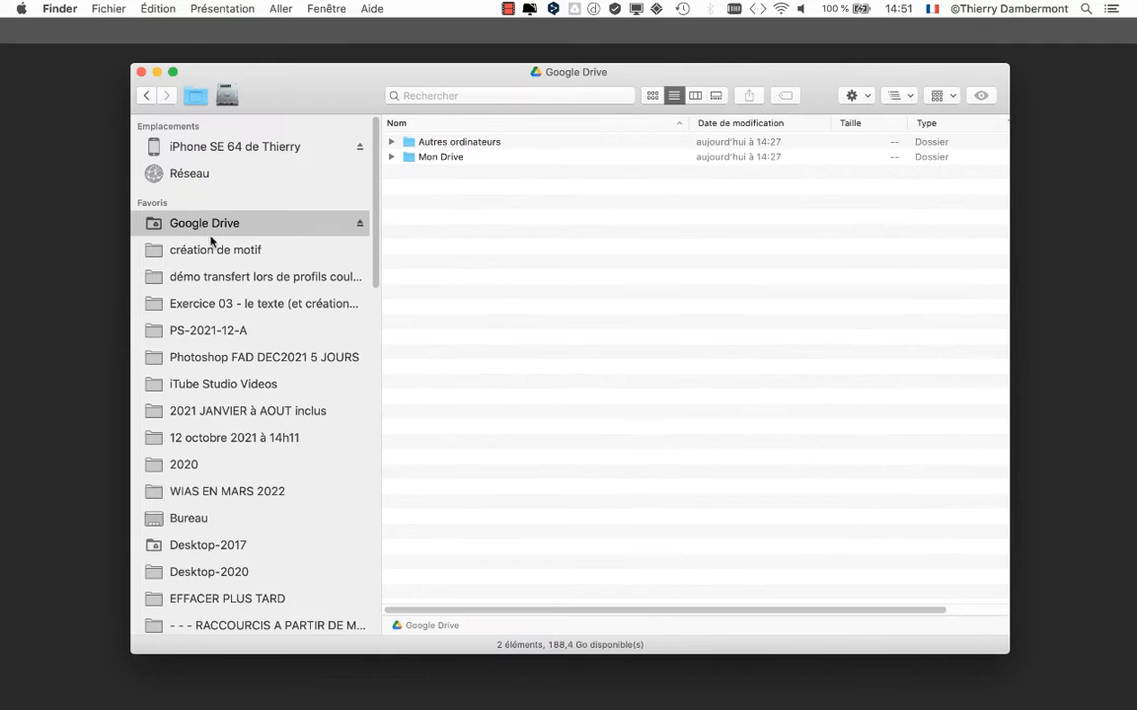
click(257, 250)
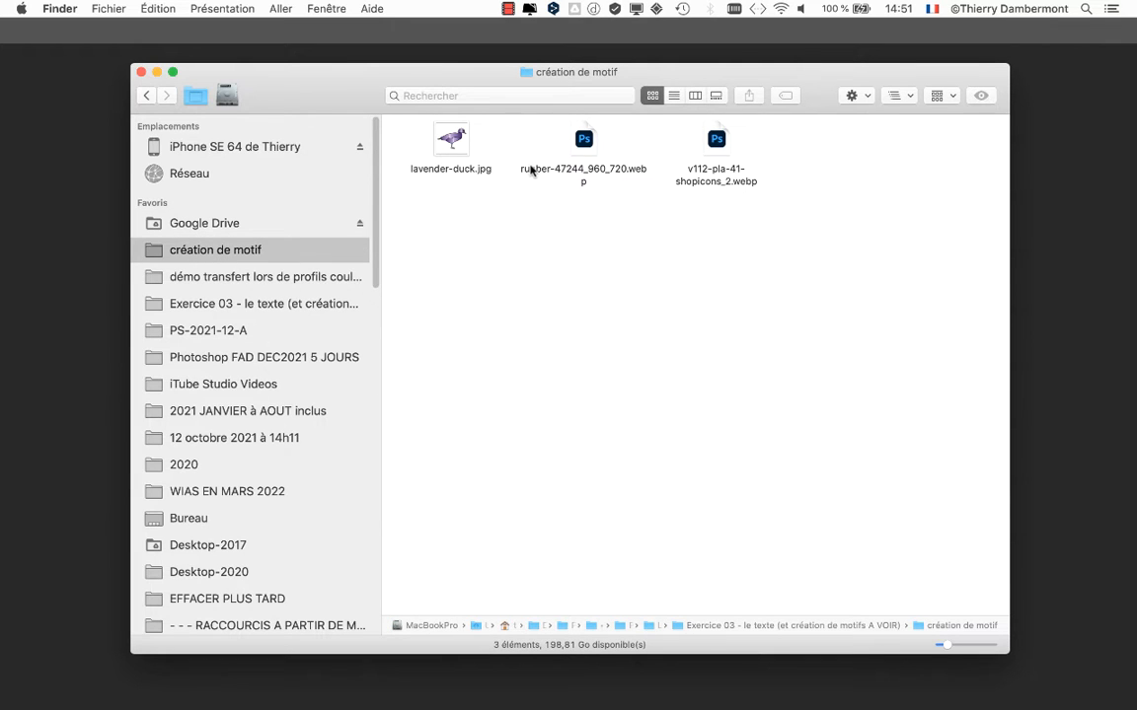
Step: Enlarge the file icons in the "création de motif" folder, and minimise its window to return to Photoshop
drag(963, 653, 975, 646)
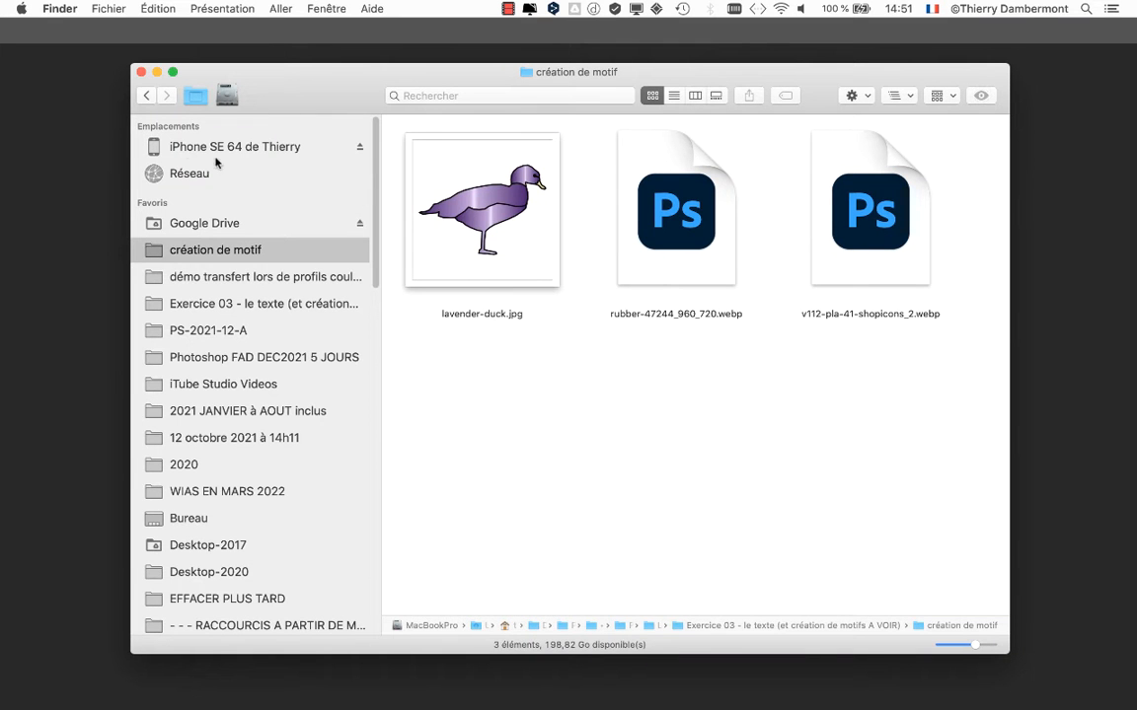
click(157, 72)
click(272, 94)
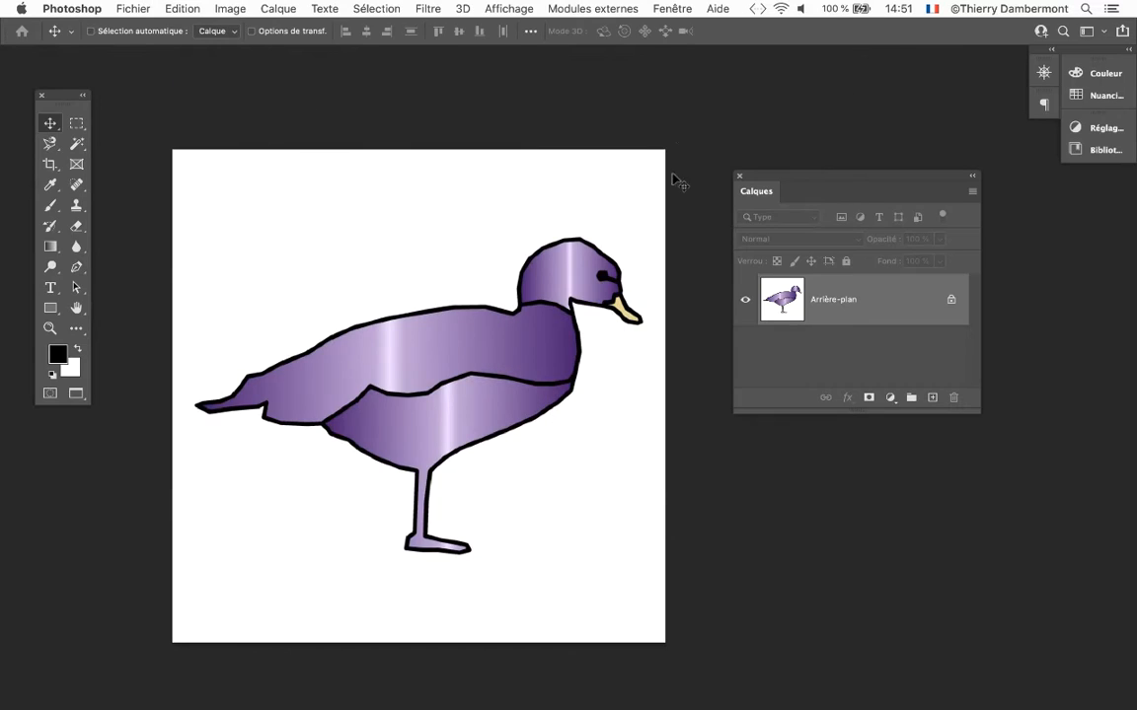
Step: Move the toolbox clear of the image and select the white background around the duck with the Magic Wand, tolerance 8
drag(73, 100, 106, 98)
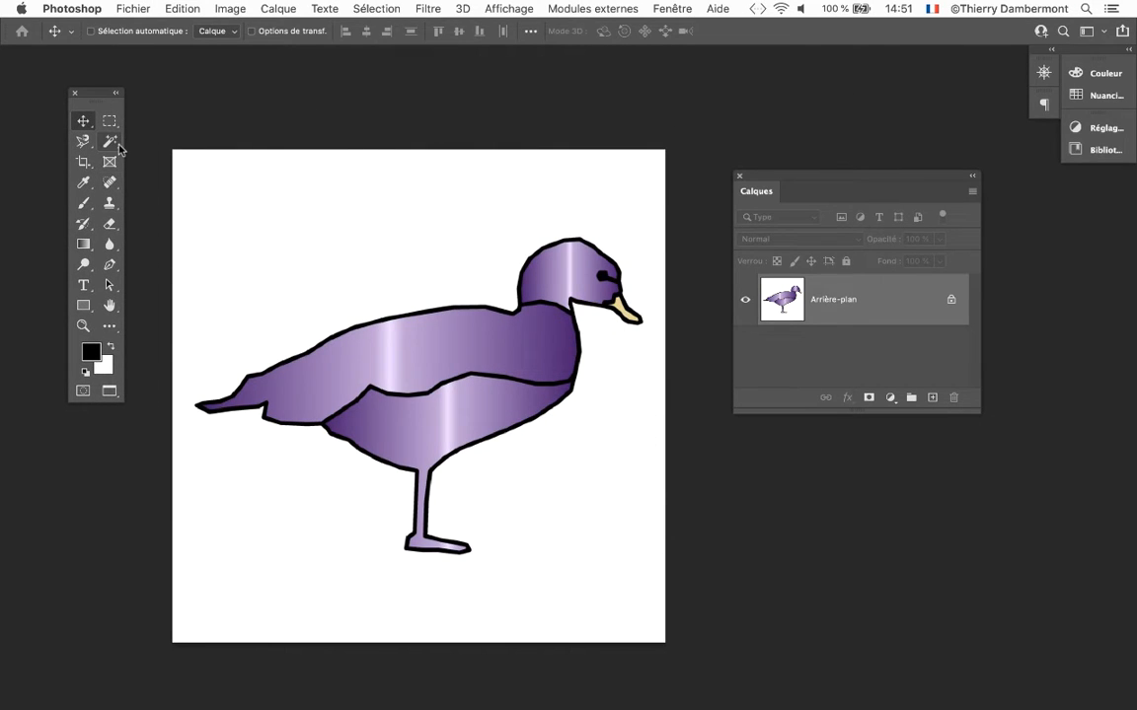
click(111, 144)
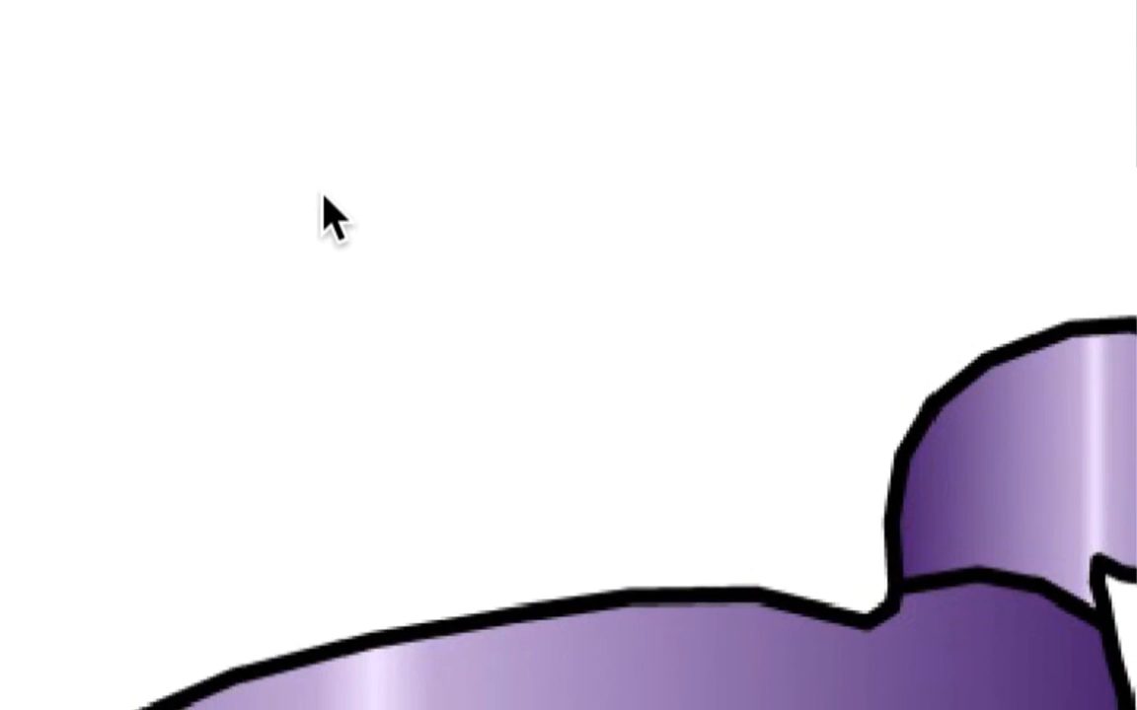
click(328, 215)
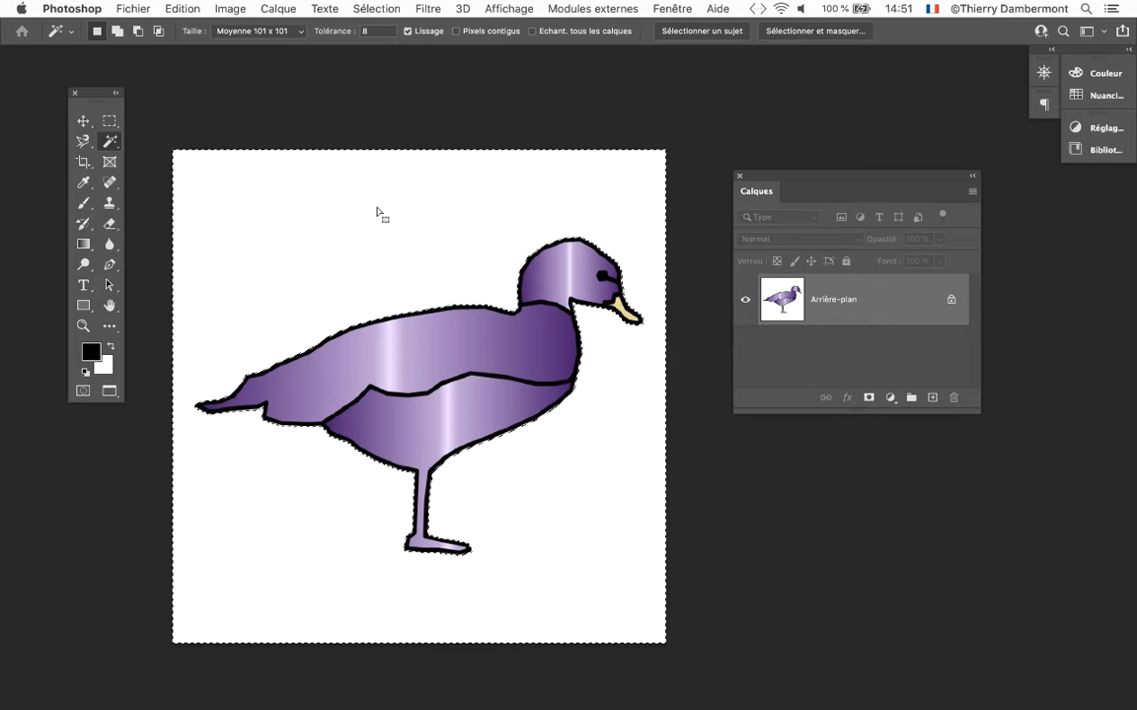
Step: Enable the Pixels contigus option for the Magic Wand tool
scroll(333, 215, down, 5)
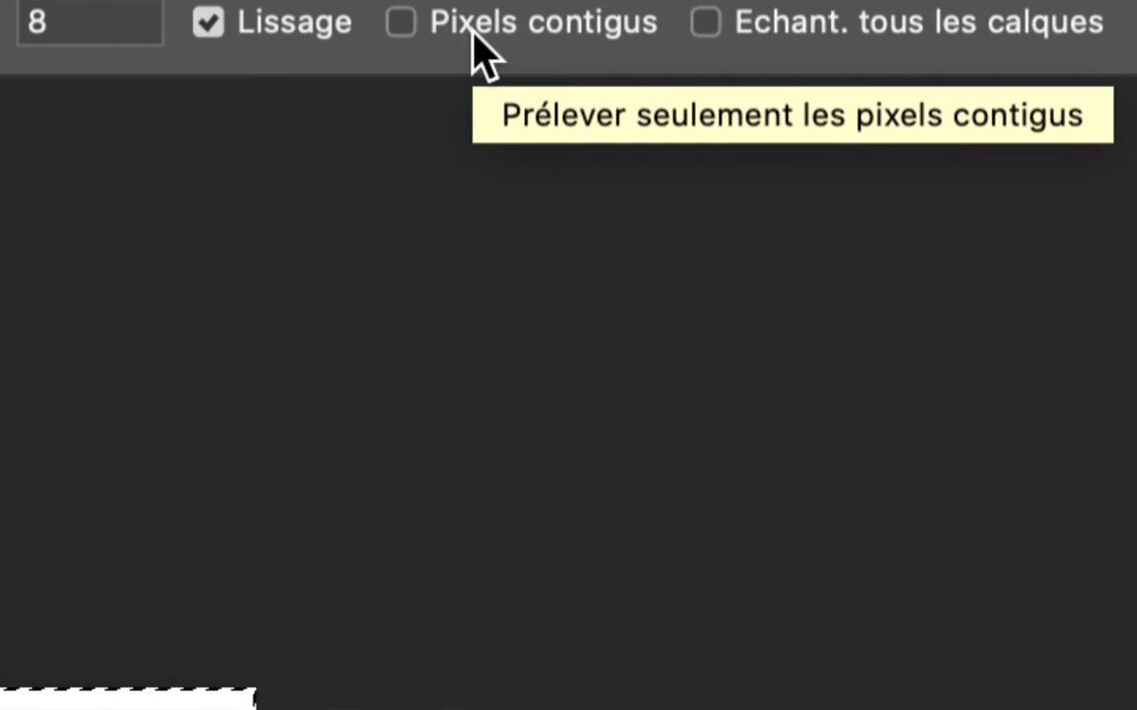
click(473, 32)
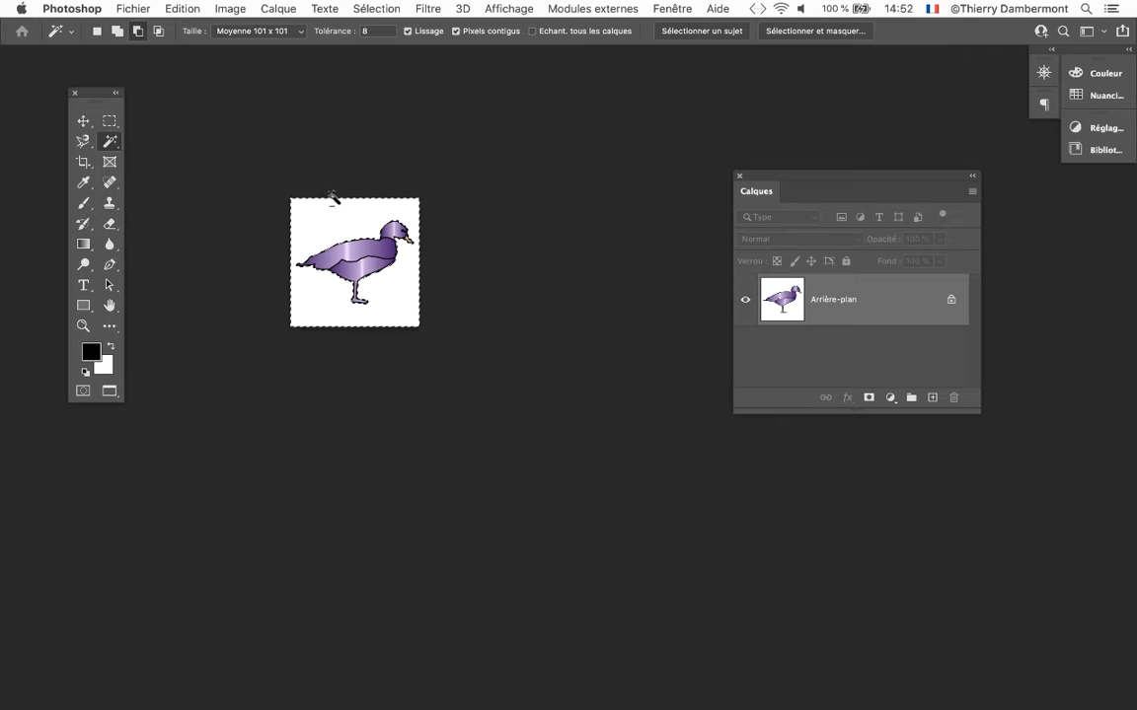
scroll(333, 197, up, 5)
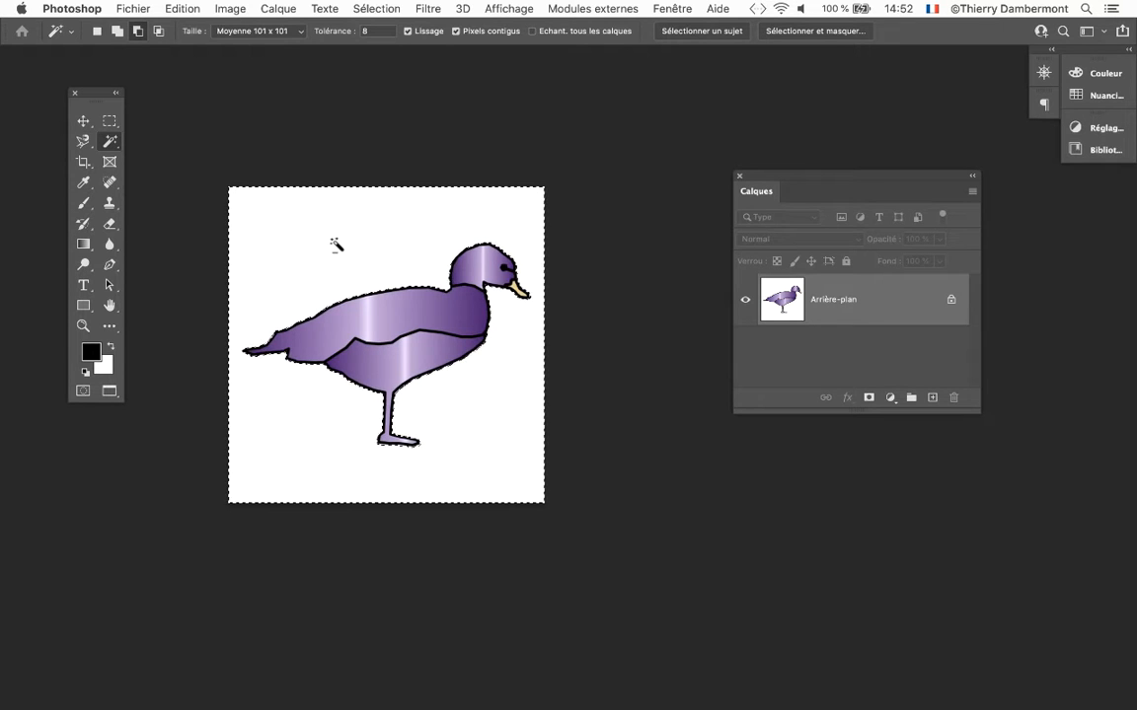
alt+scroll(335, 243, up, 1)
scroll(334, 240, up, 3)
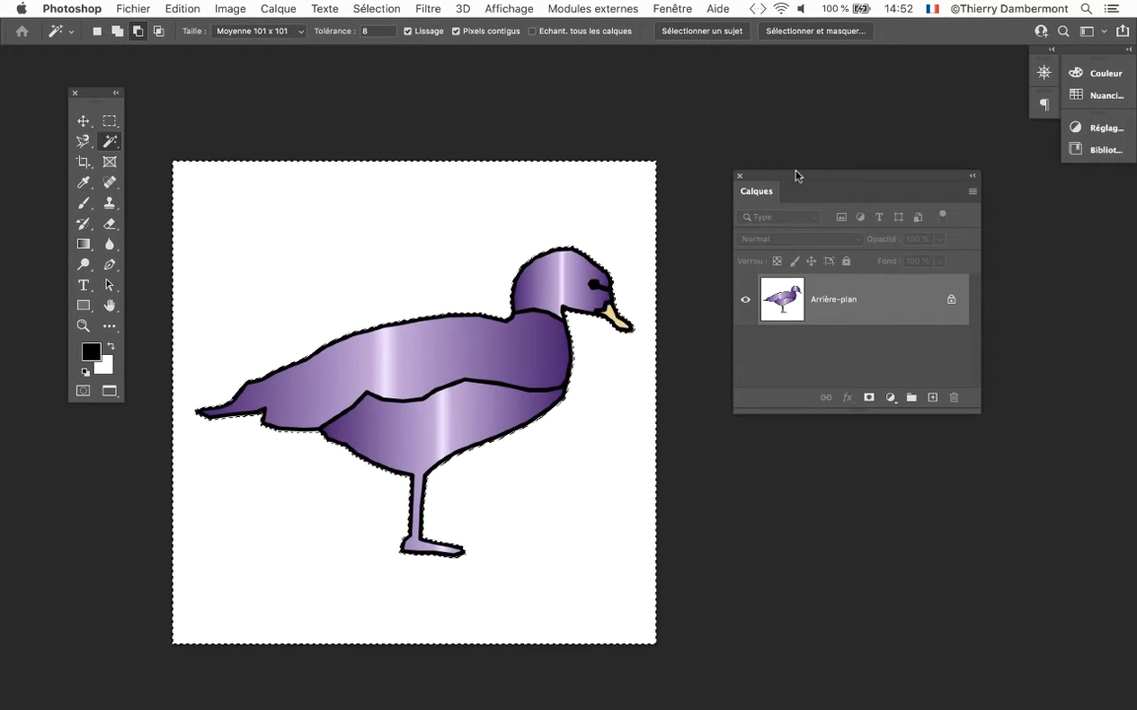
Step: Move the Calques panel away from the image and invert the selection so that it covers the duck
drag(789, 178, 945, 163)
scroll(554, 287, left, 5)
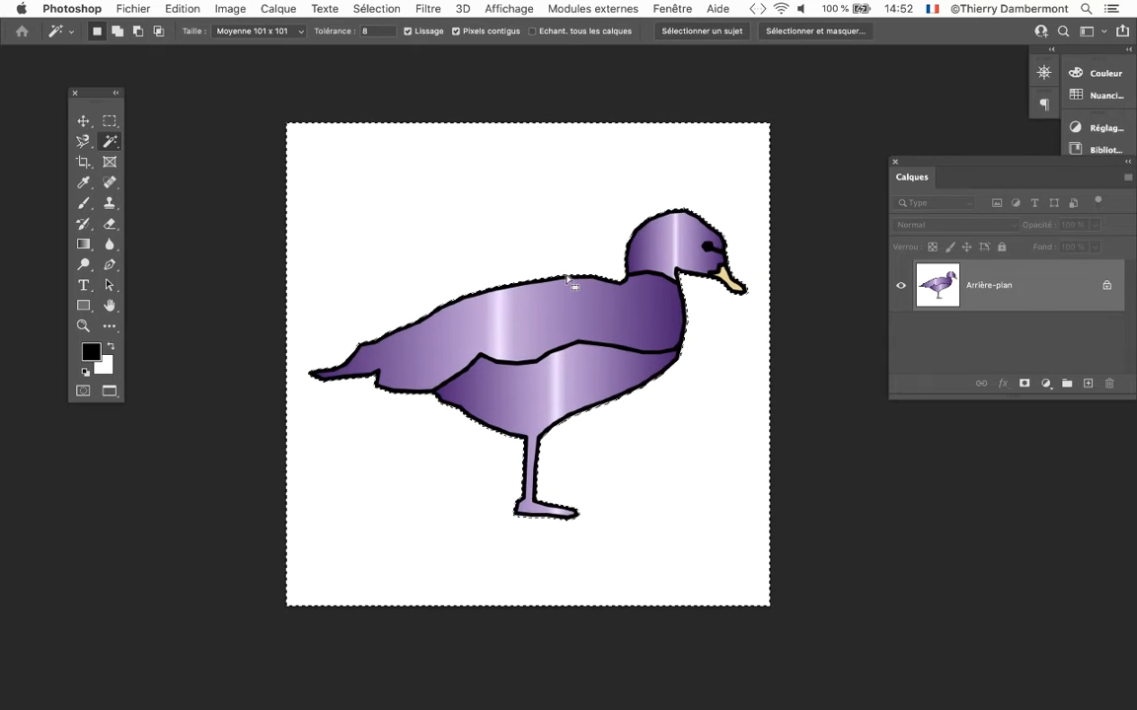
click(365, 8)
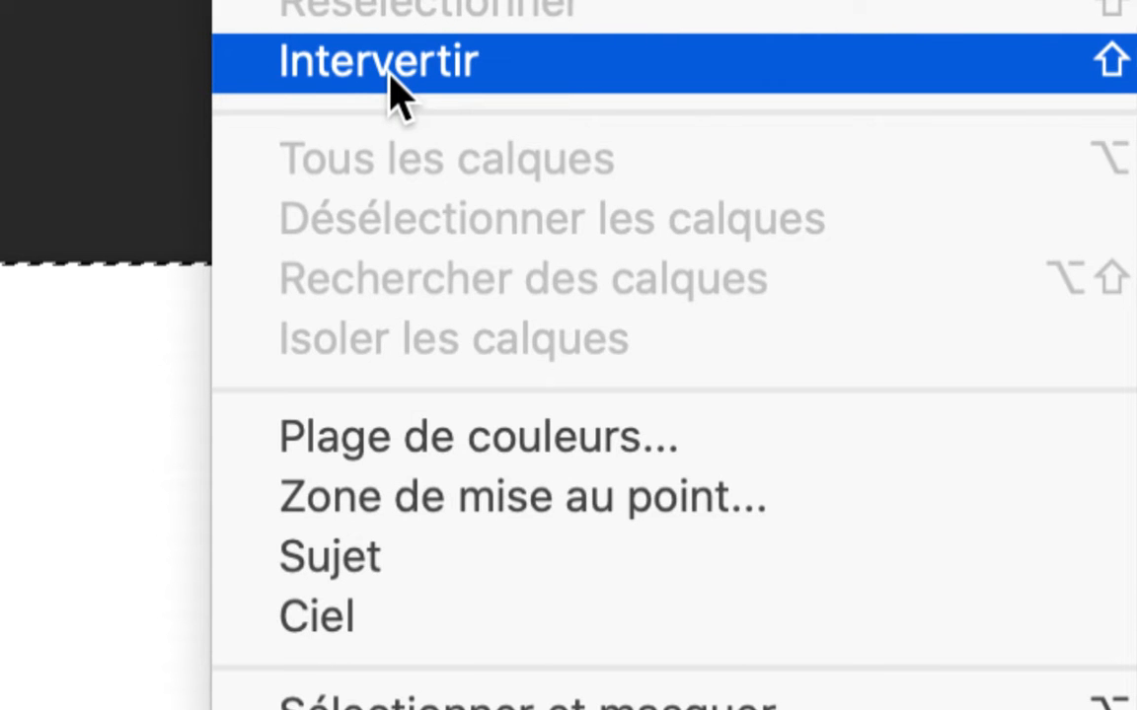
click(390, 75)
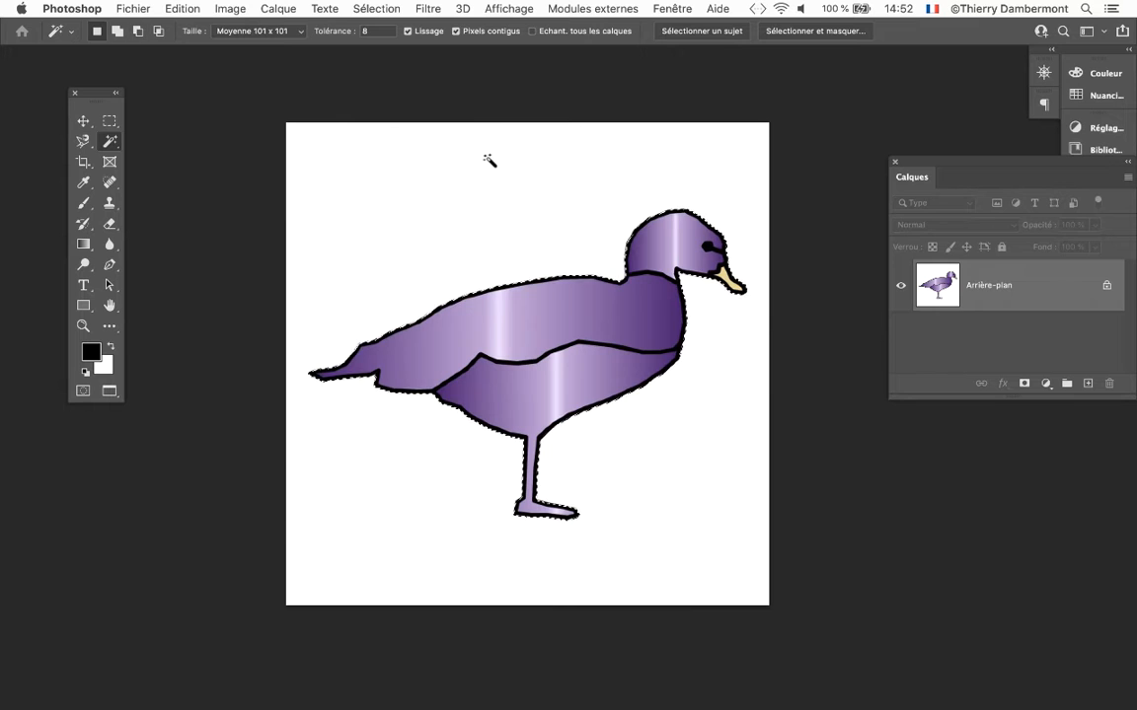
Step: Examine the selection edge pixel by pixel around the duck's head, throat and beak
scroll(373, 280, right, 5)
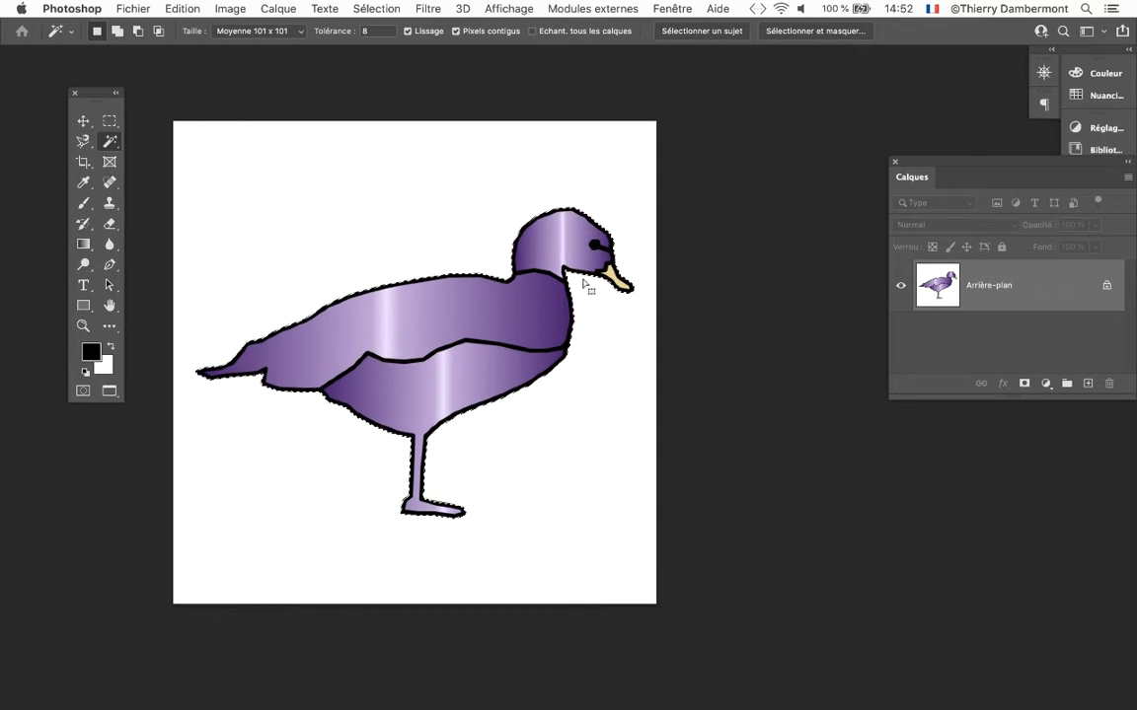
key(alt)
scroll(578, 208, up, 10)
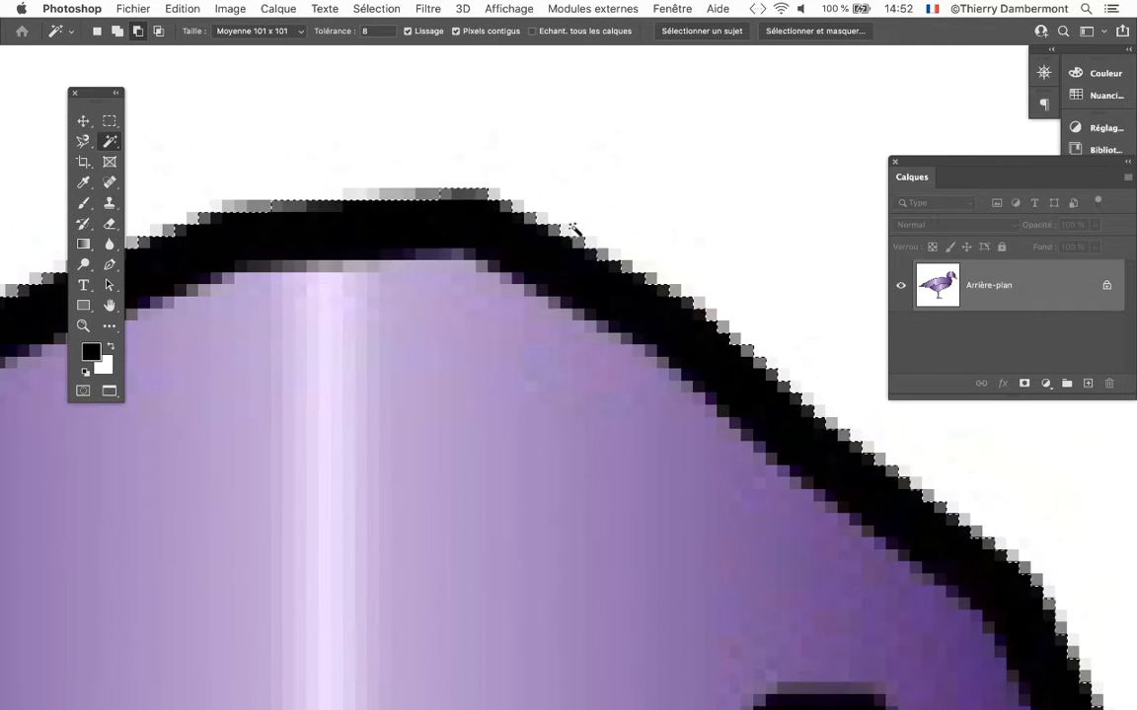
drag(569, 284, 365, 173)
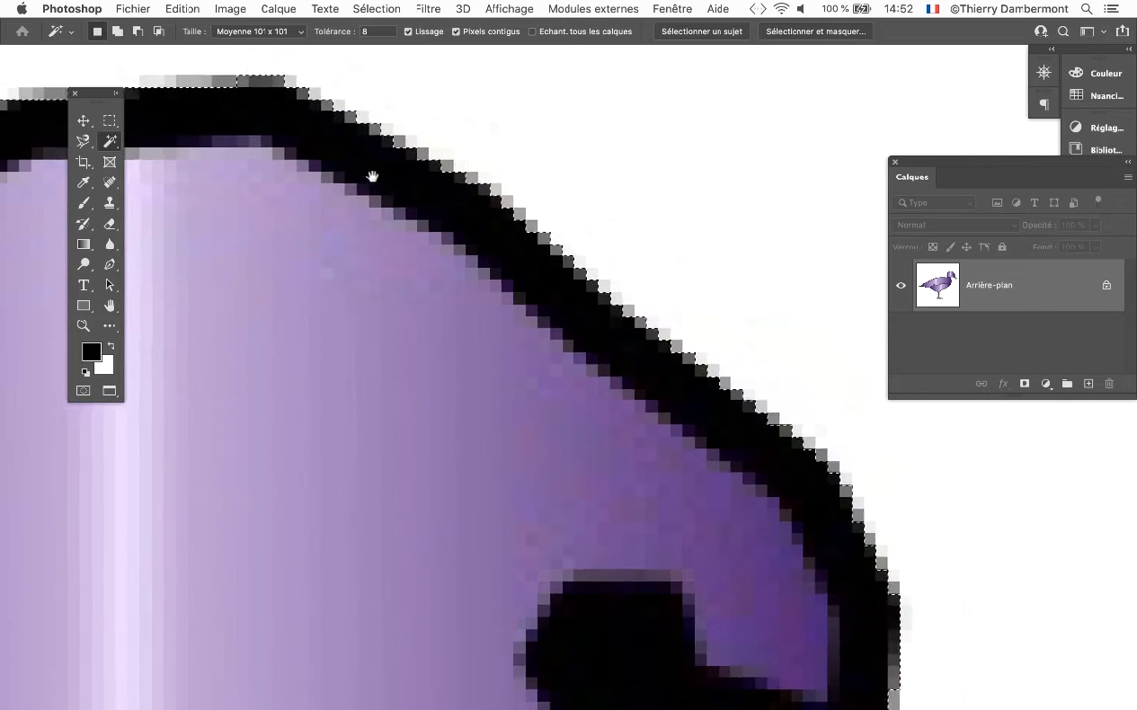
scroll(742, 462, down, 10)
scroll(743, 461, right, 5)
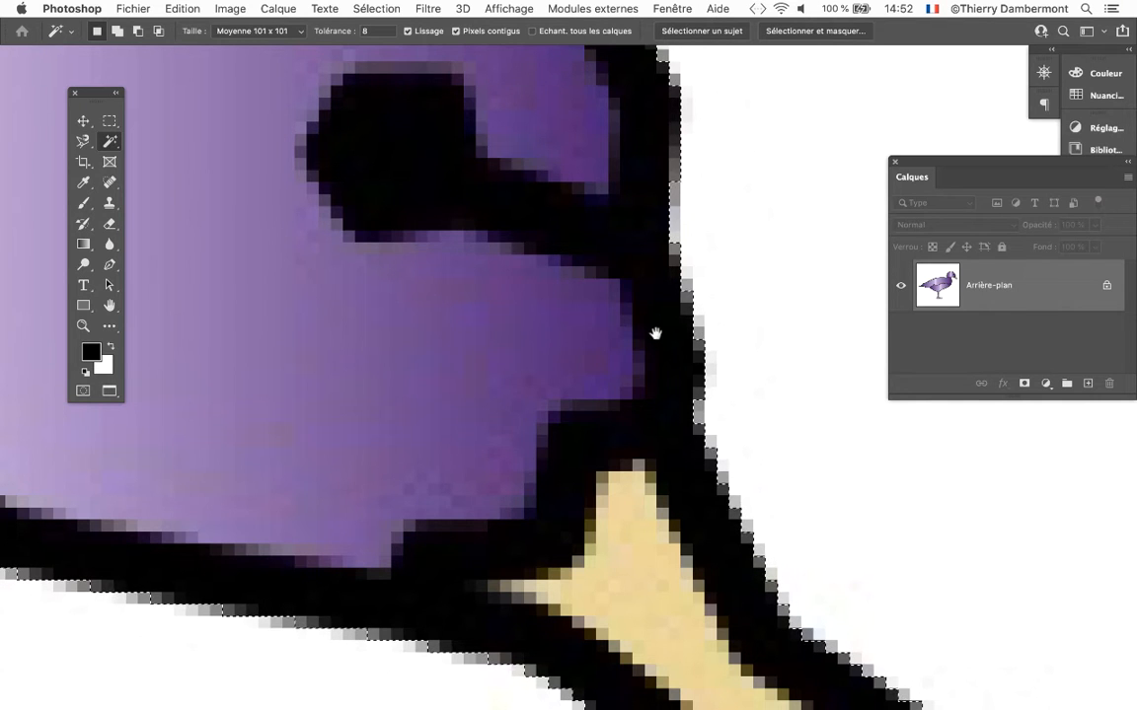
drag(654, 332, 717, 479)
drag(534, 567, 652, 348)
scroll(644, 350, down, 3)
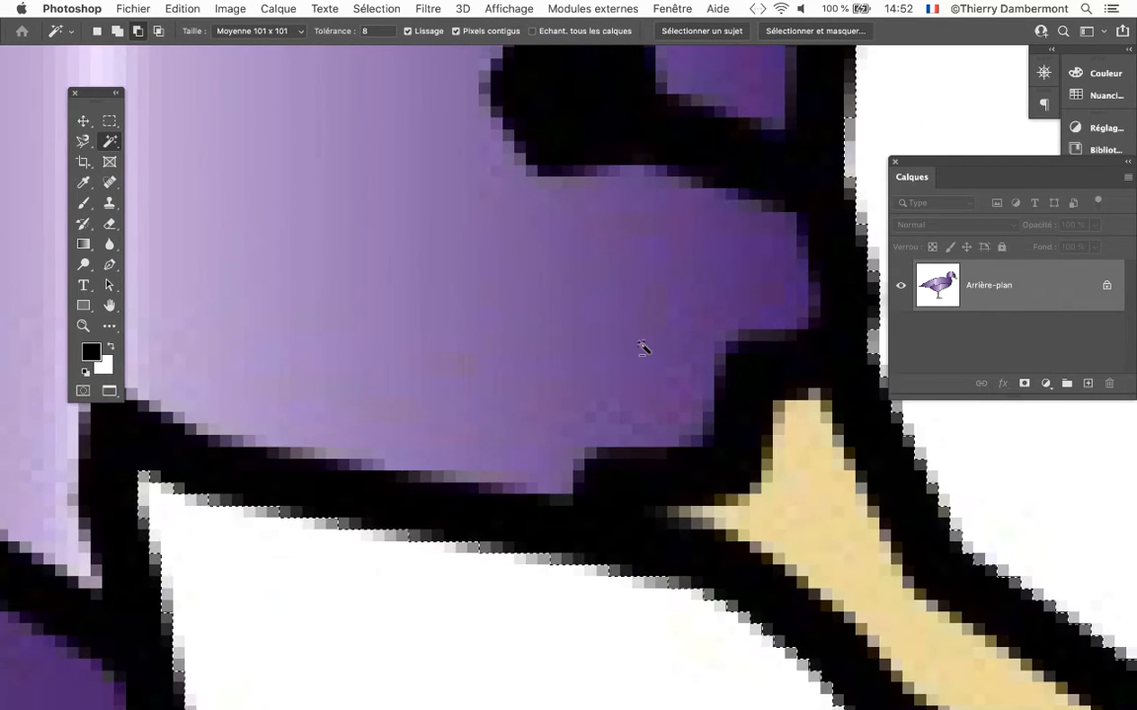
scroll(641, 353, down, 2)
drag(570, 342, 444, 297)
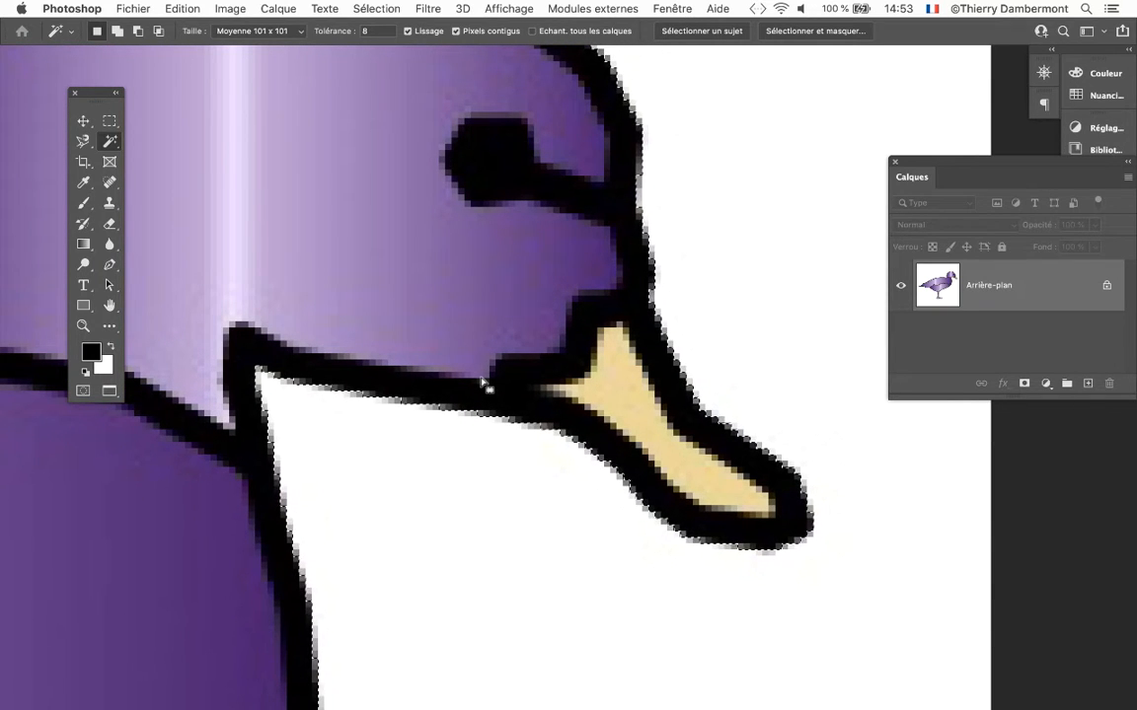
Step: Contract the duck selection by 1 pixel
click(376, 8)
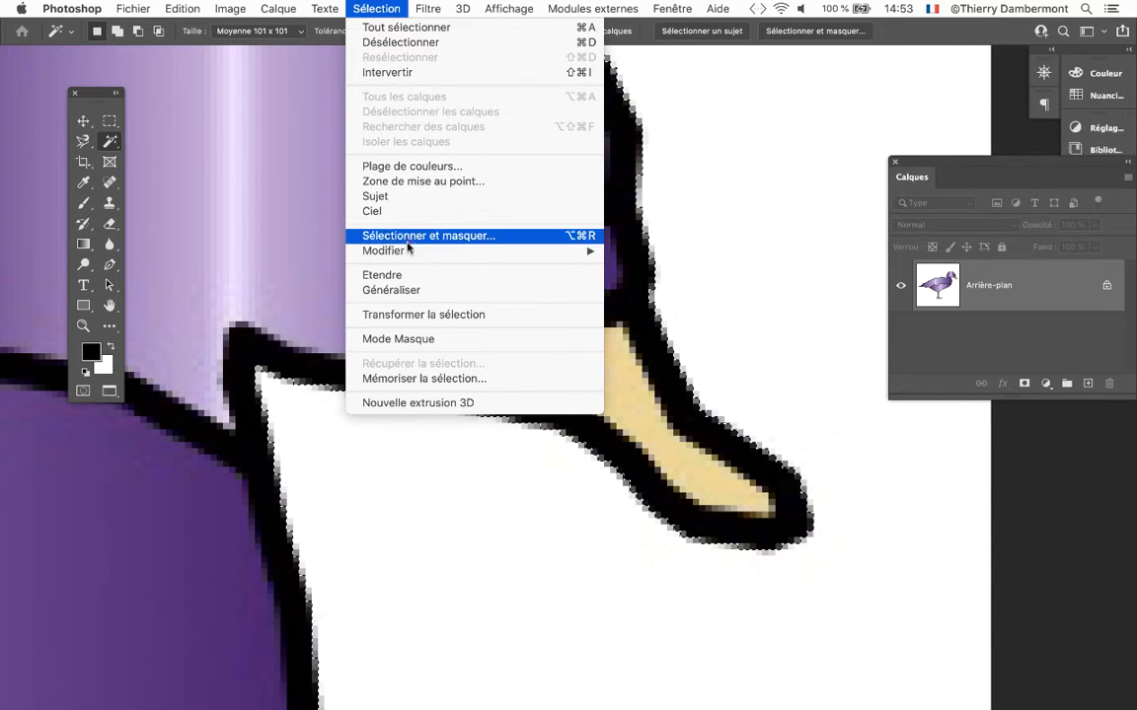
mouse_move(552, 253)
click(657, 296)
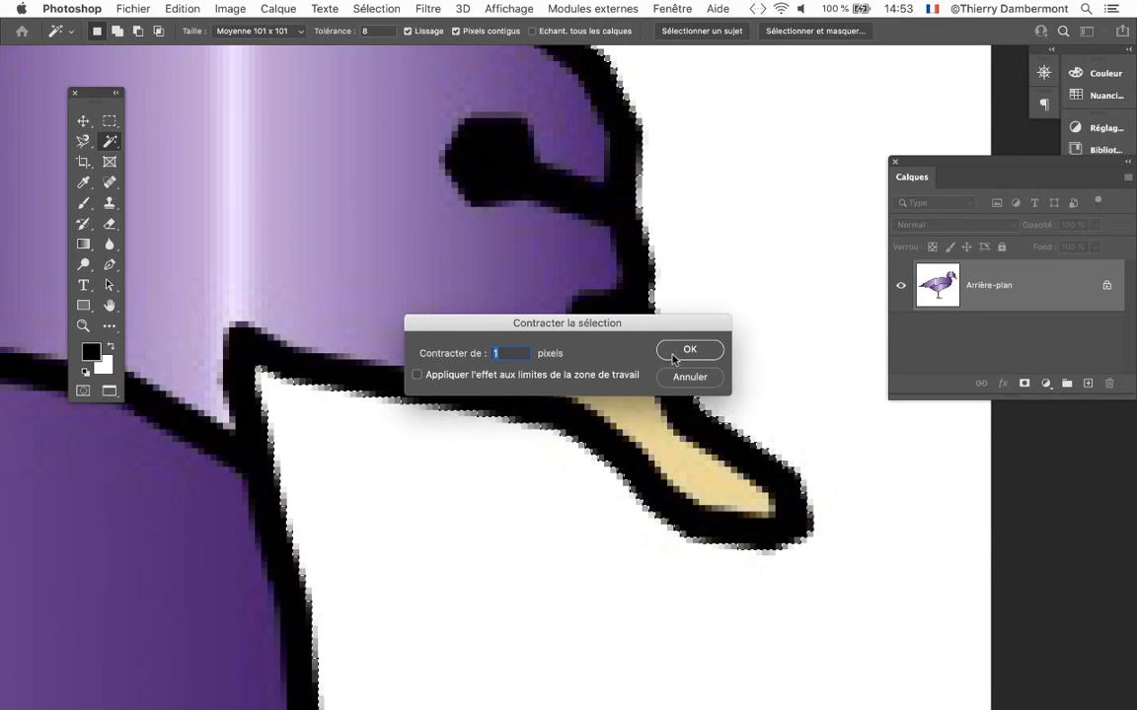
drag(666, 326, 658, 470)
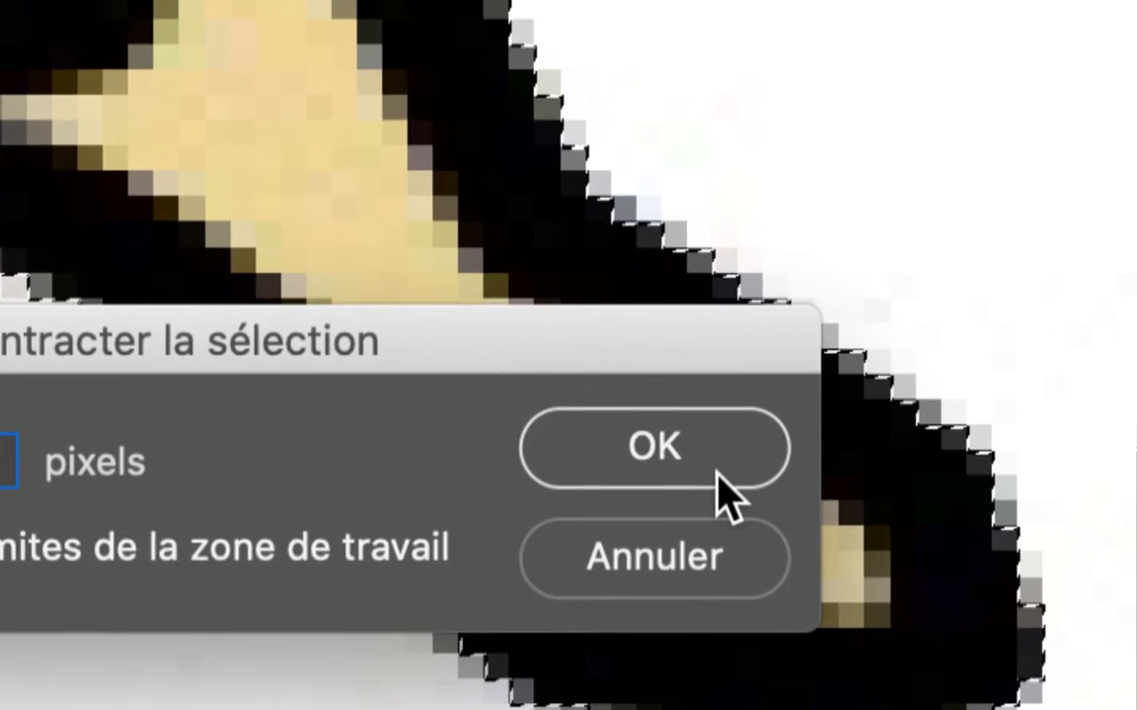
click(728, 493)
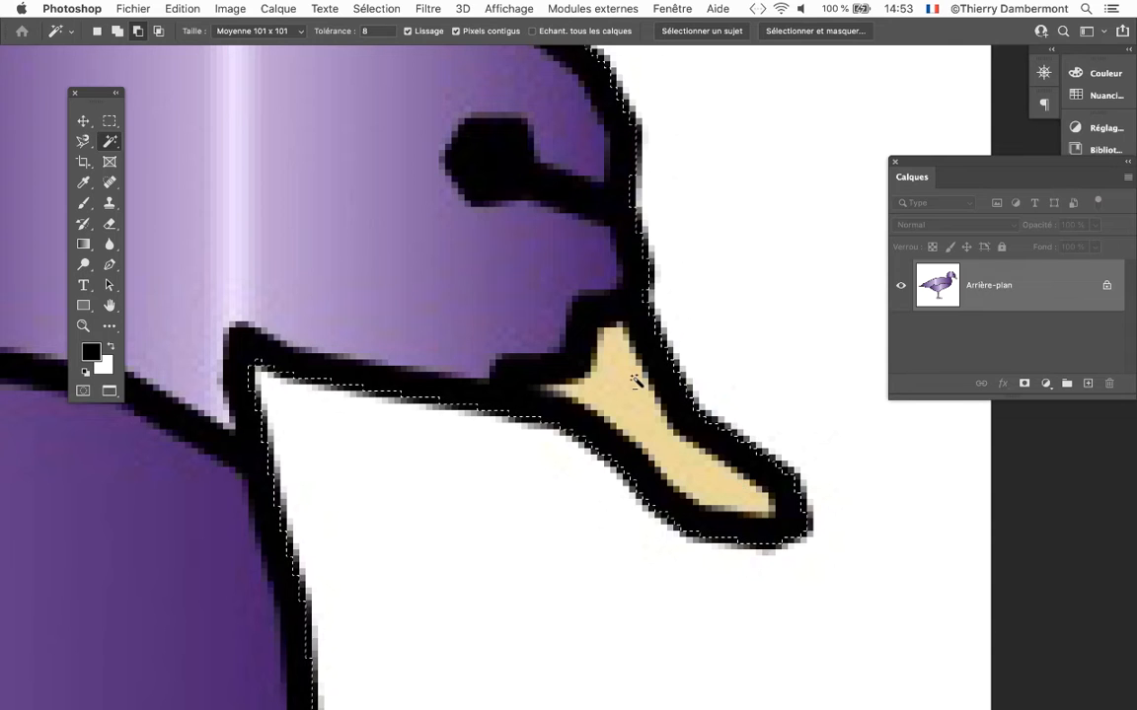
scroll(640, 386, down, 5)
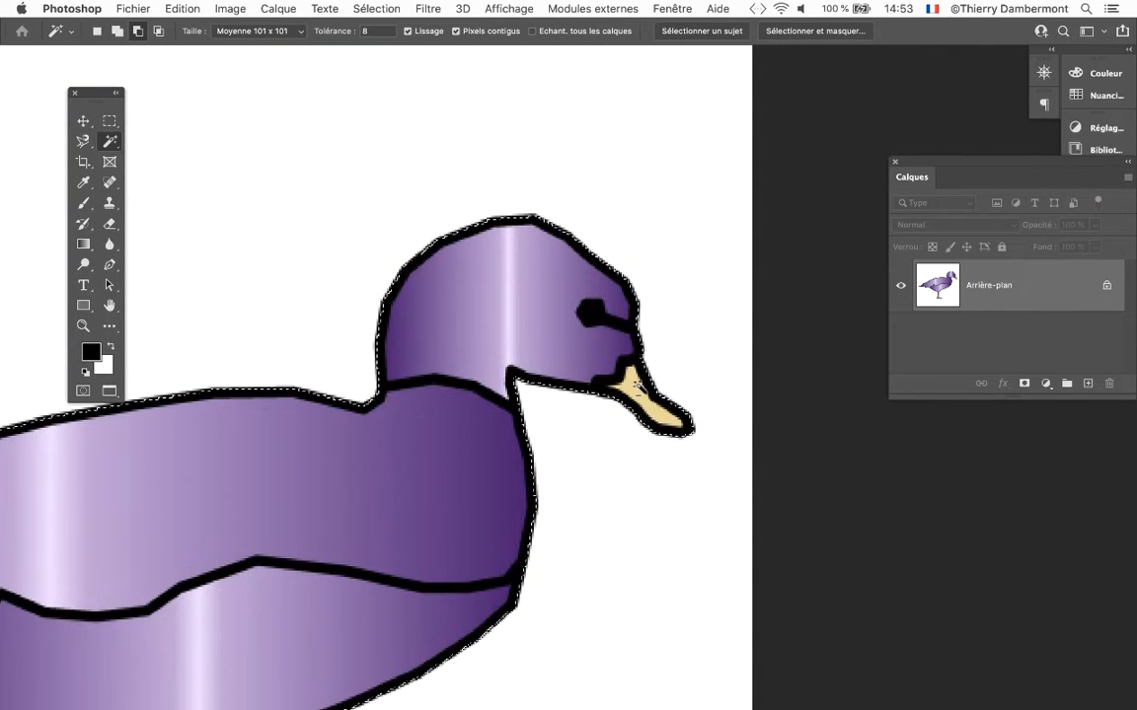
Step: Check the contracted selection around the whole duck and review the available selection modification options
scroll(533, 330, down, 3)
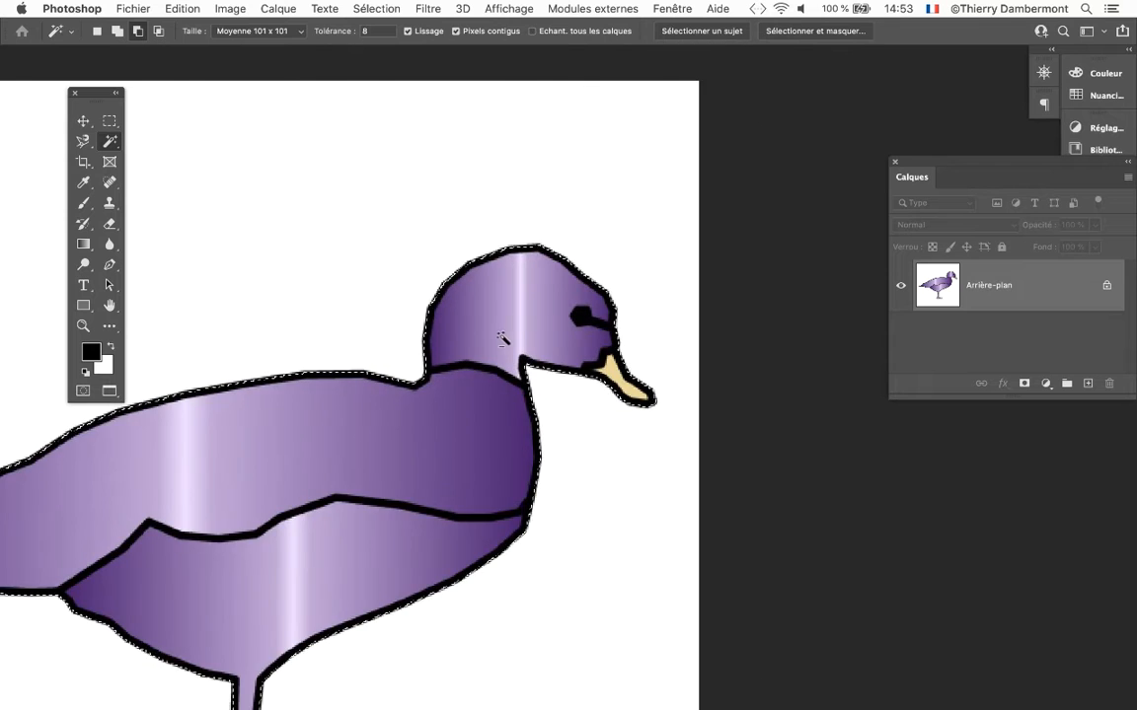
drag(394, 343, 555, 257)
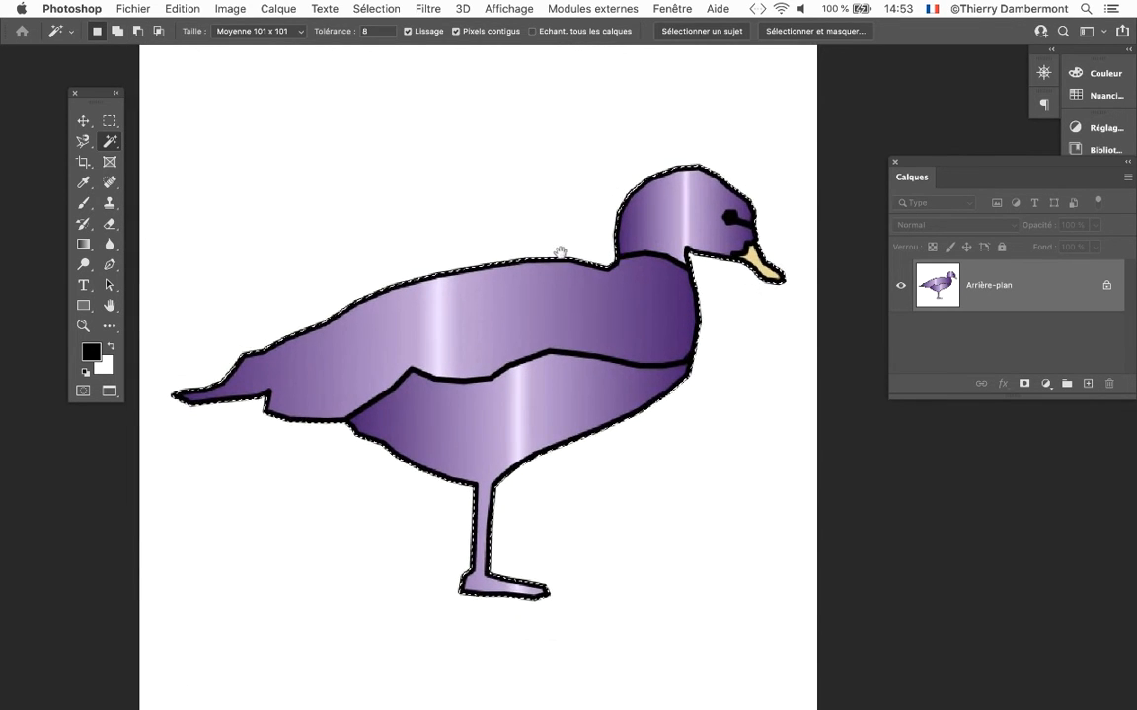
scroll(637, 213, up, 5)
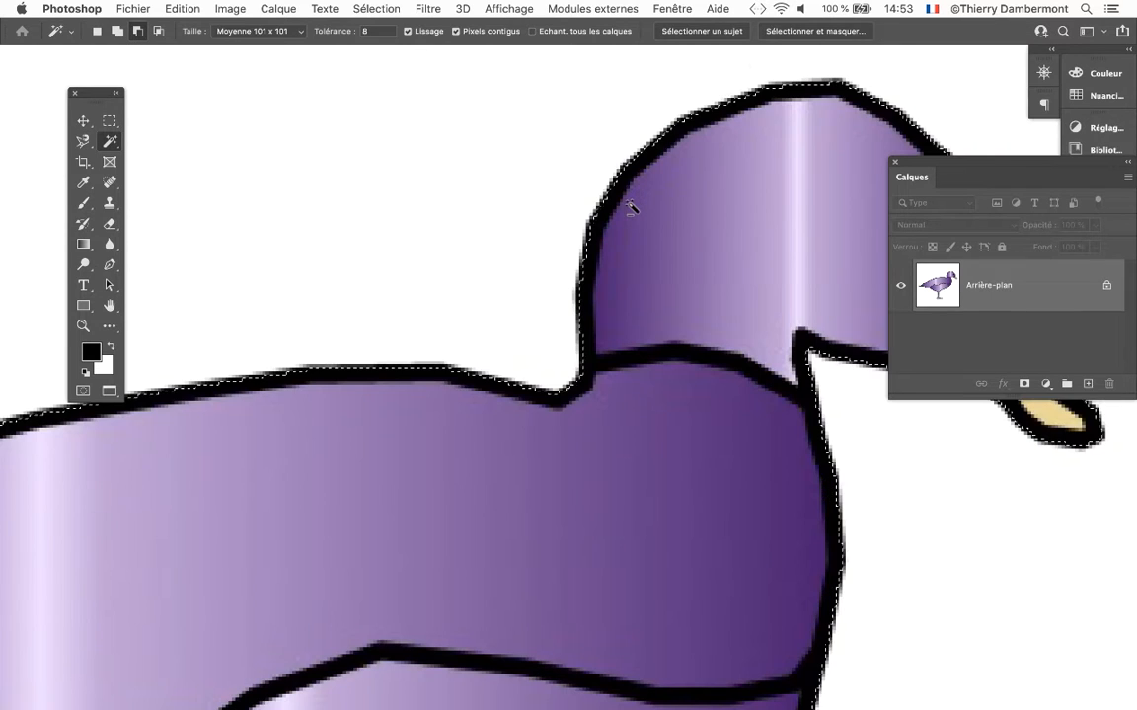
scroll(776, 121, down, 5)
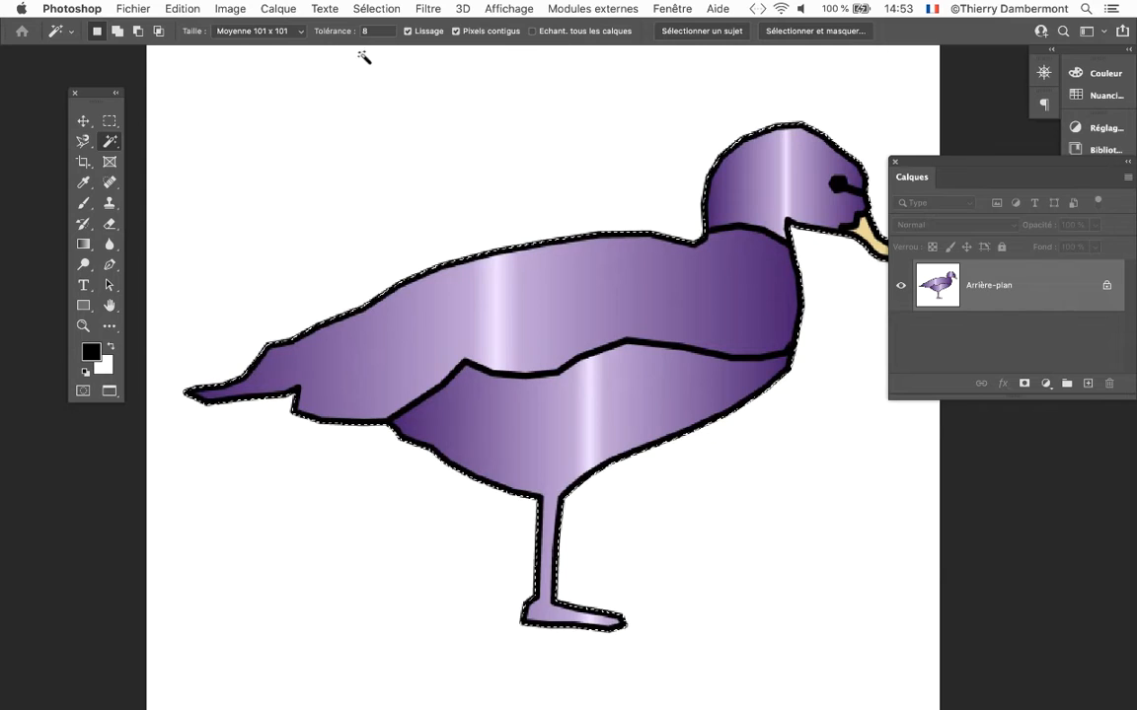
click(379, 8)
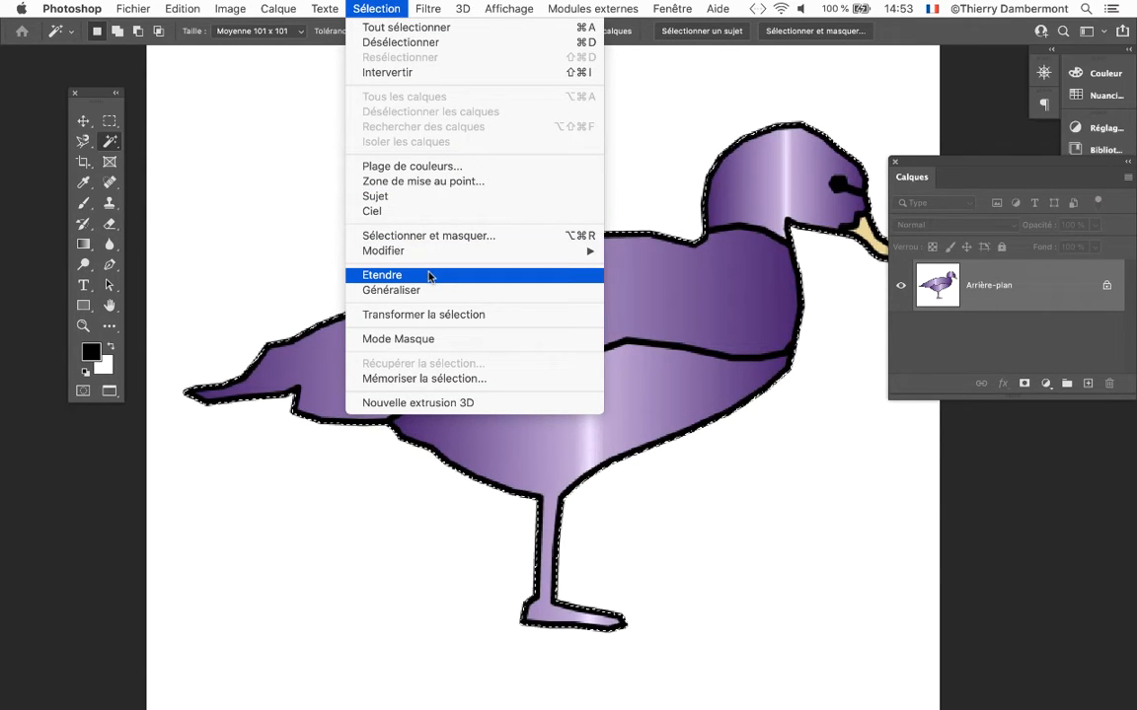
mouse_move(420, 253)
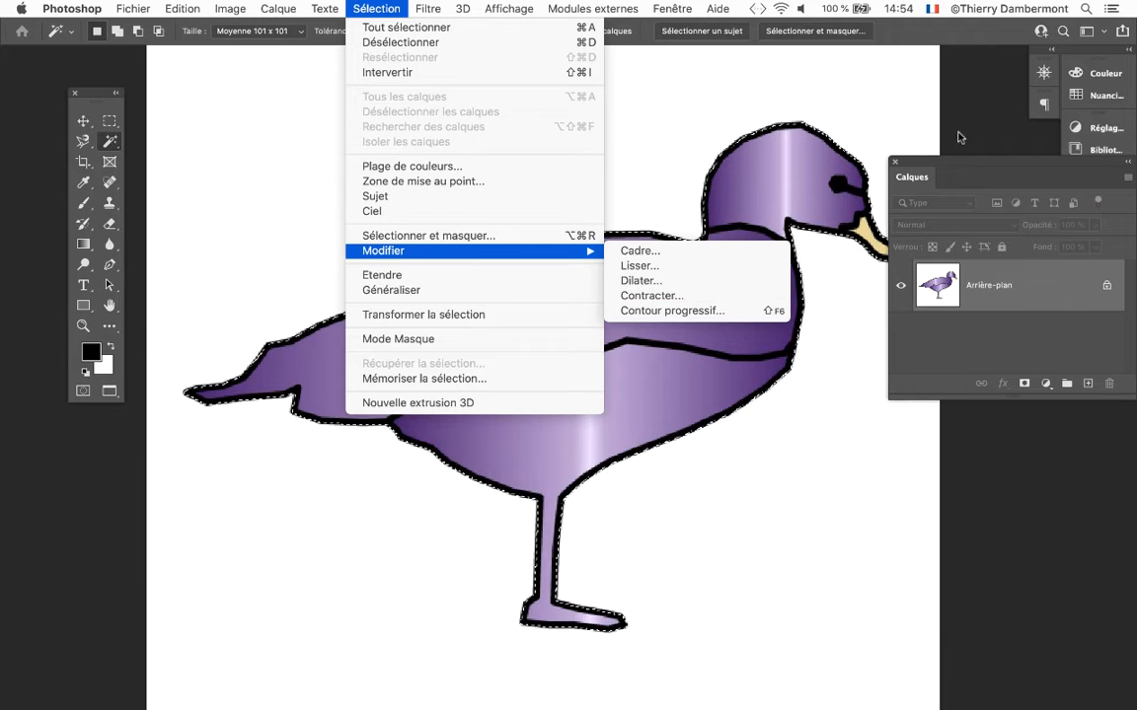
click(1010, 91)
Step: Inspect the contracted selection edge at pixel level around the duck's head, eye and beak, finishing with the whole duck in view
scroll(837, 151, up, 10)
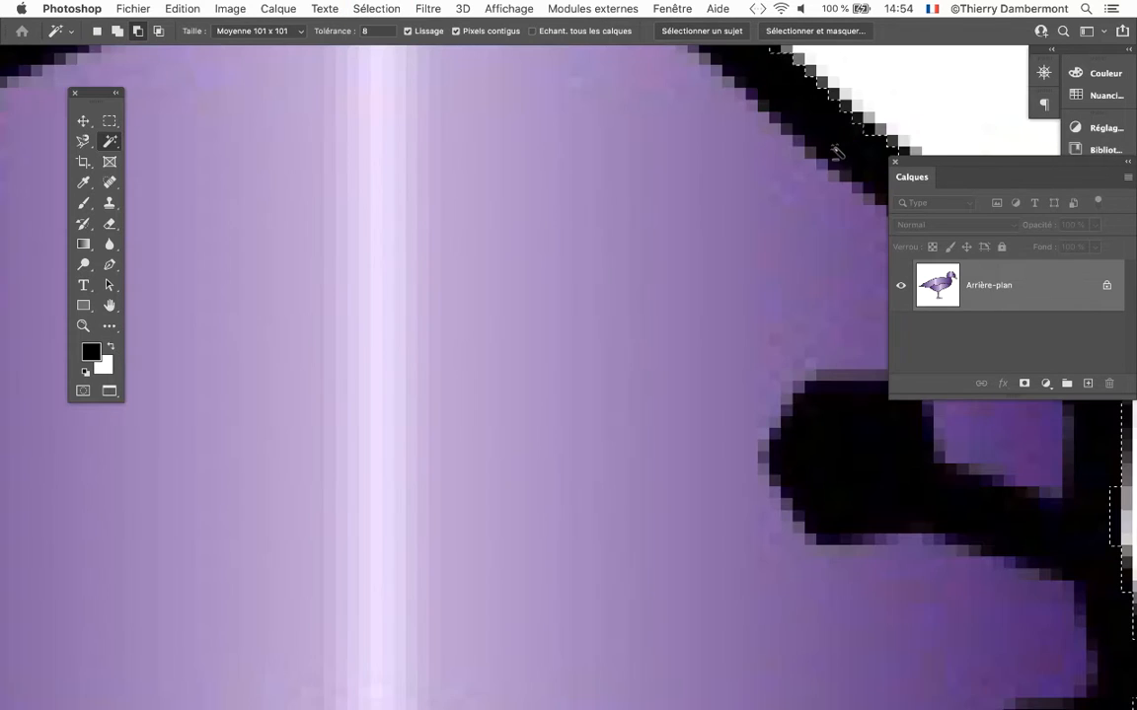
drag(807, 193, 337, 299)
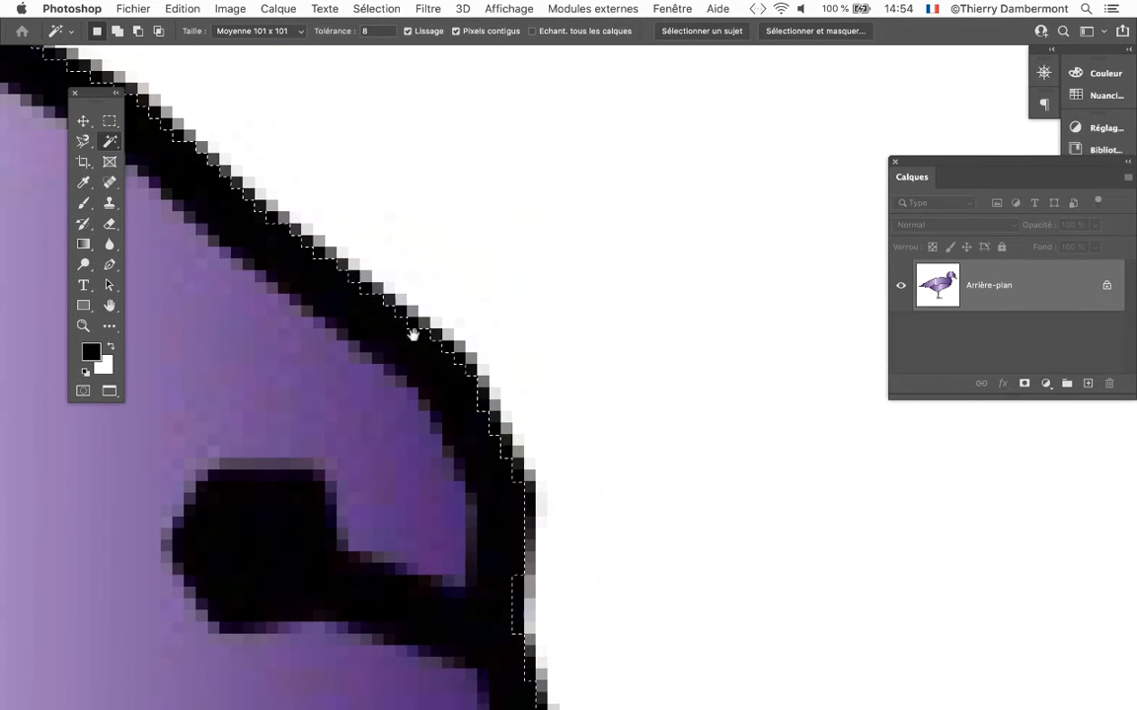
drag(501, 493, 715, 307)
scroll(581, 323, down, 4)
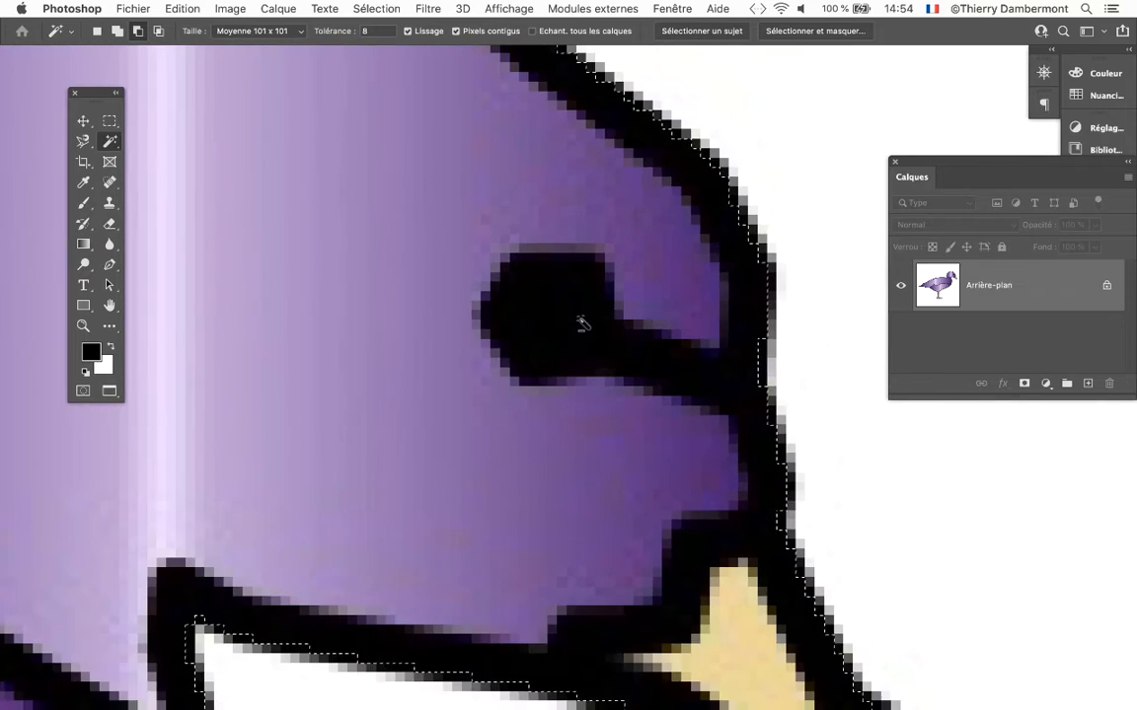
scroll(582, 323, down, 5)
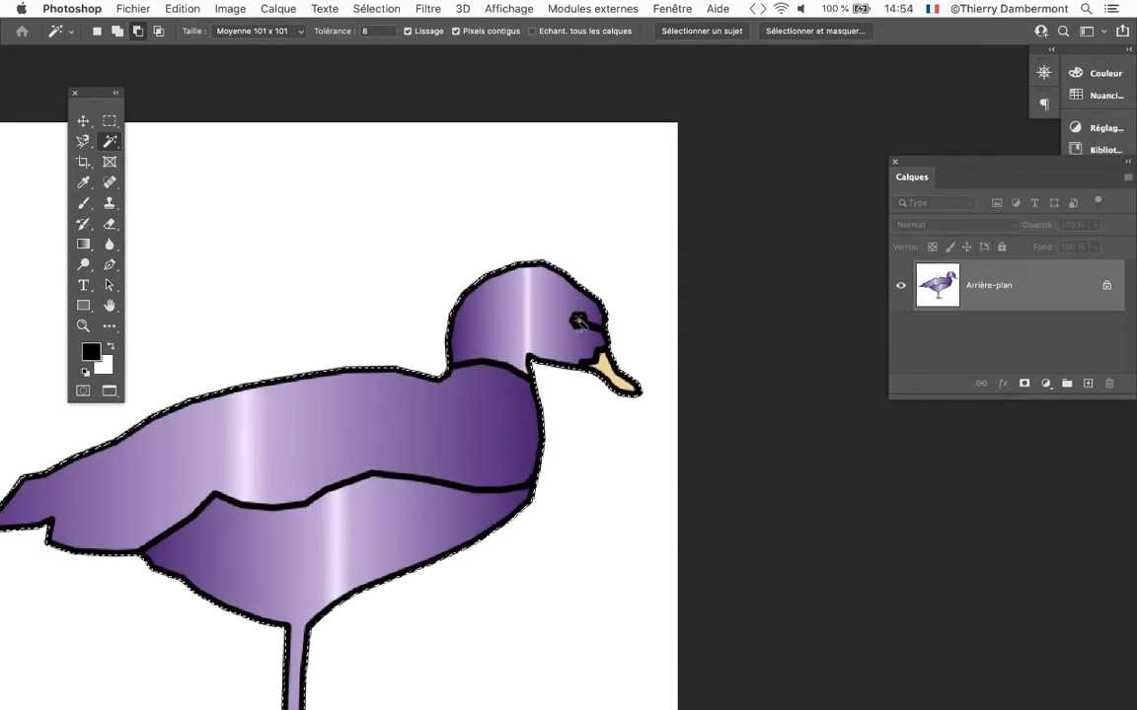
drag(566, 266, 679, 181)
drag(543, 293, 598, 261)
scroll(598, 262, down, 2)
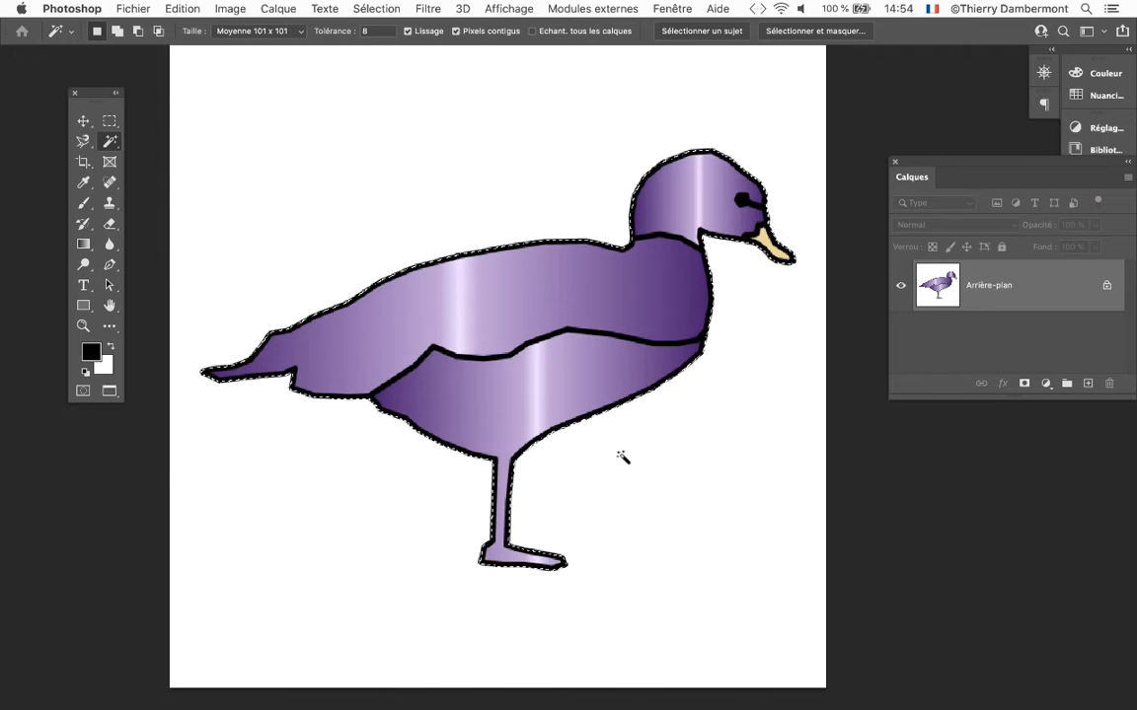
Step: Switch to Firefox and compare the opened duck images and the Bing clip-art results for duck as possible source material
key(super+Tab)
key(super+Tab)
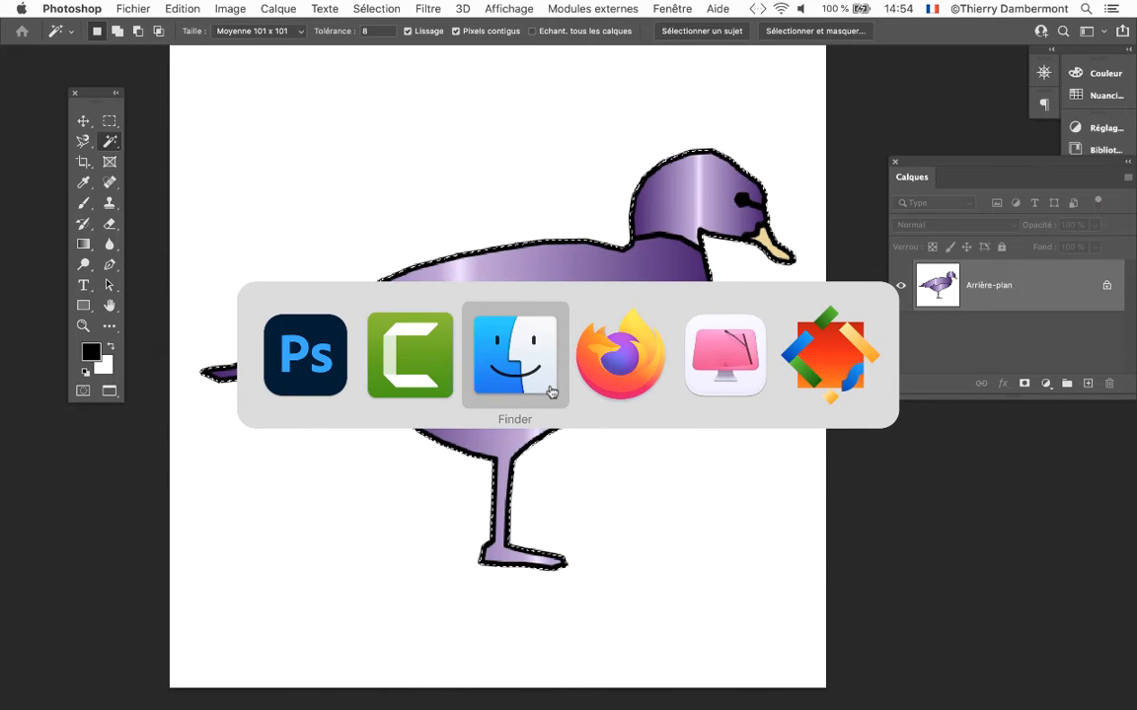
click(282, 37)
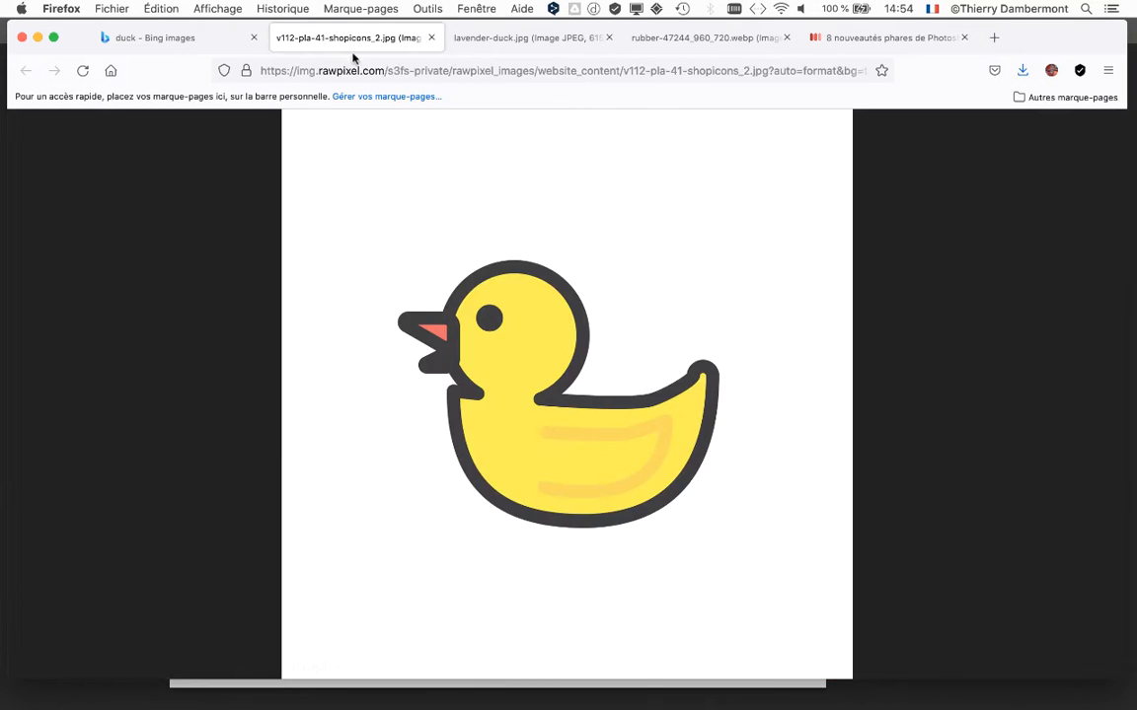
click(505, 42)
click(697, 38)
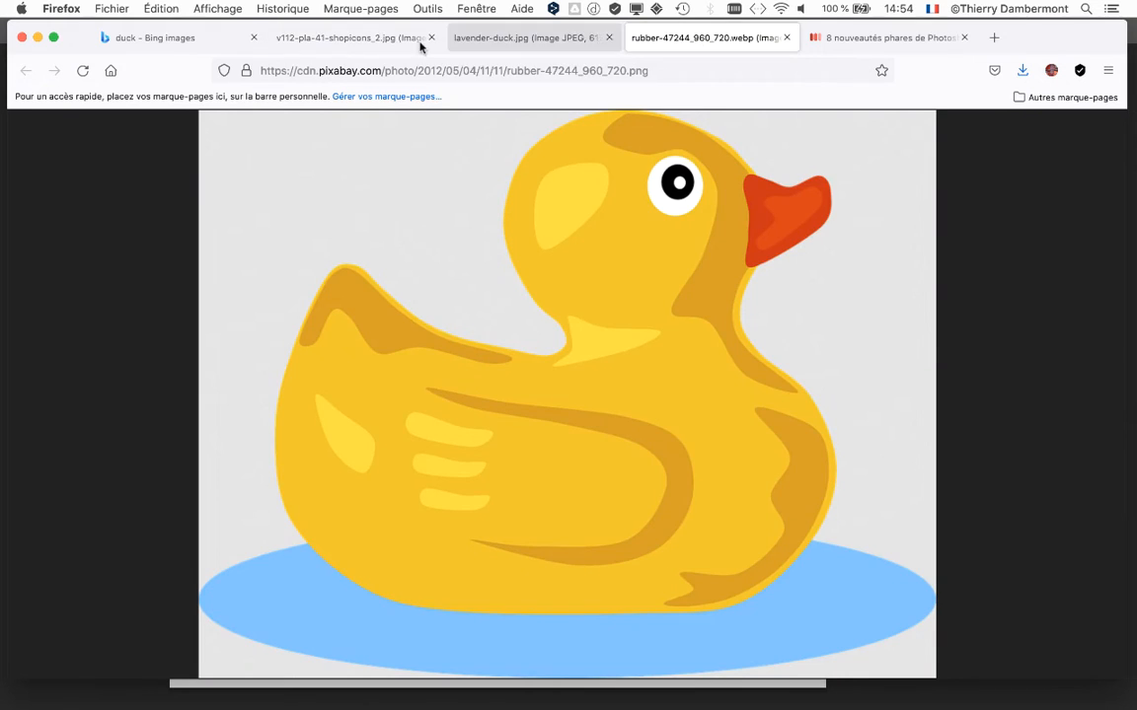
click(173, 40)
click(1086, 138)
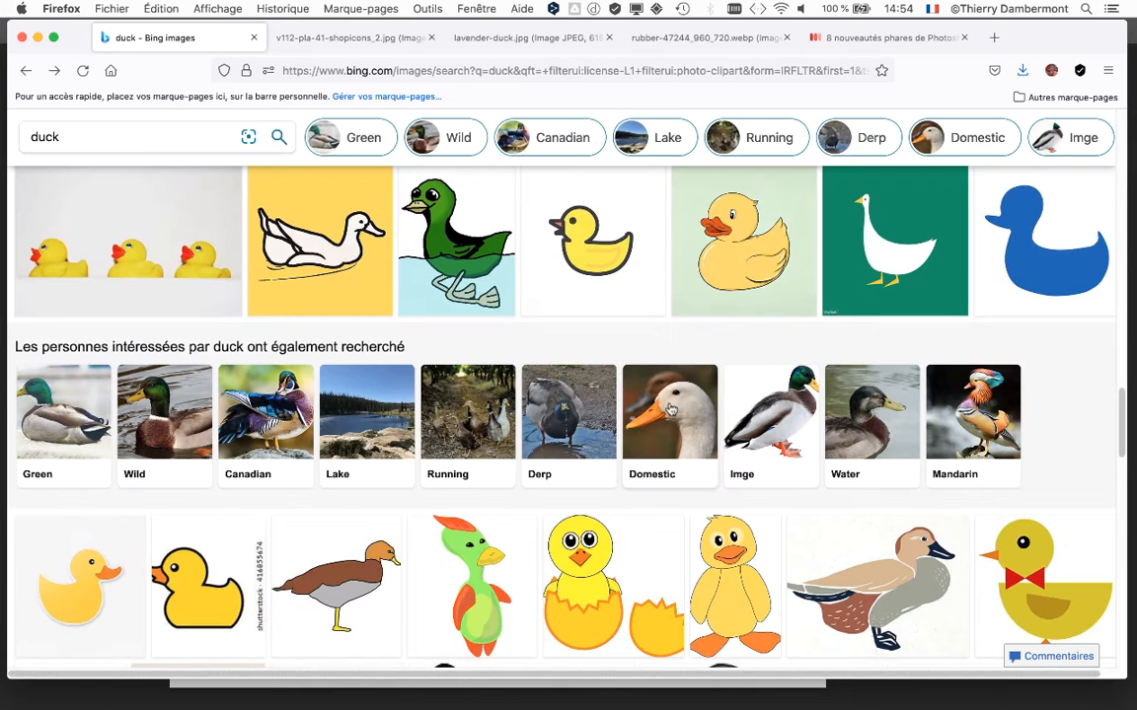
scroll(669, 410, down, 6)
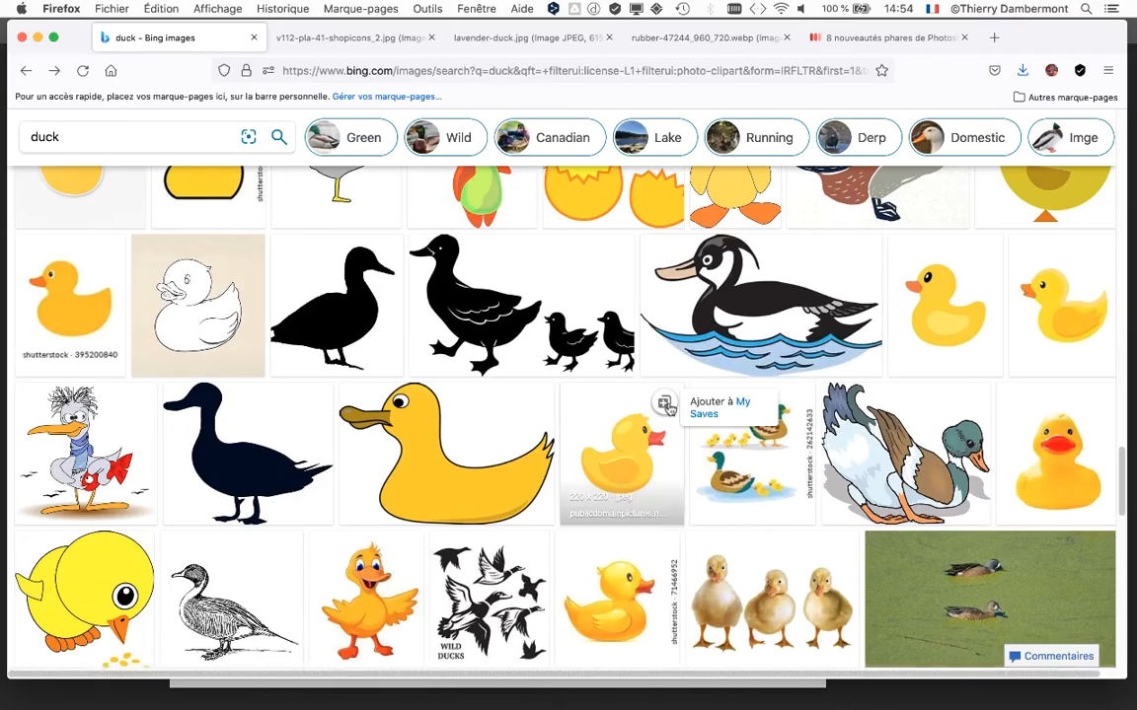
scroll(669, 409, up, 10)
scroll(667, 405, up, 10)
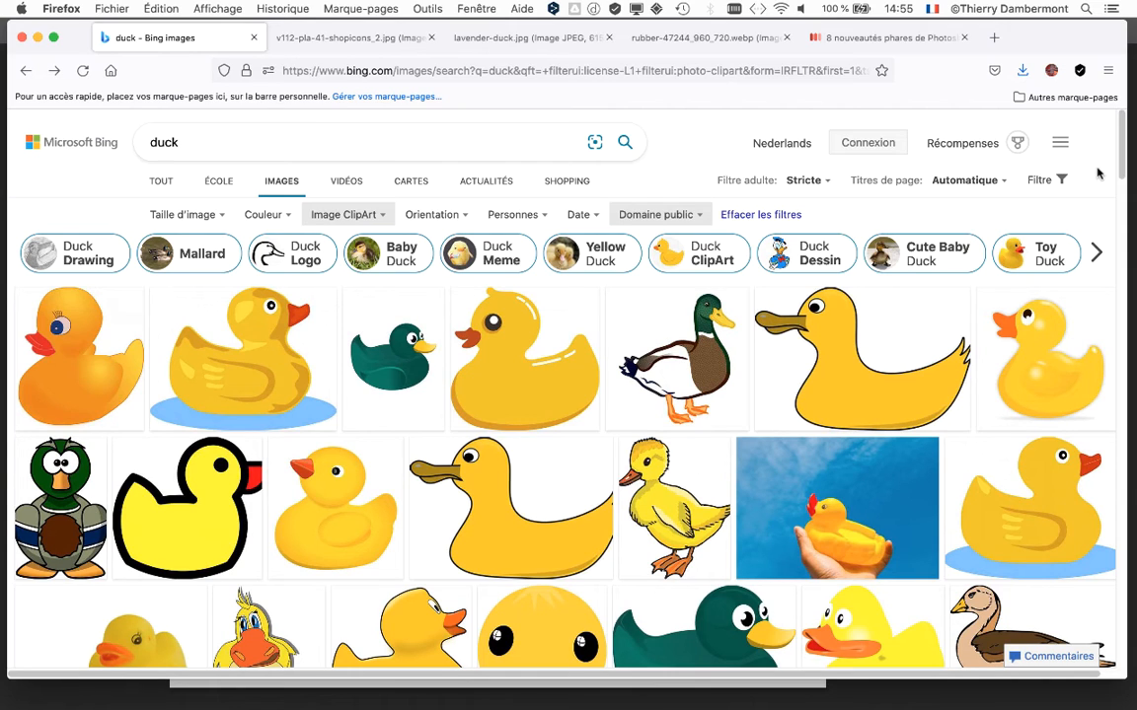
Step: Switch back to Photoshop and reposition the Calques panel nearer to the image
key(super+Tab)
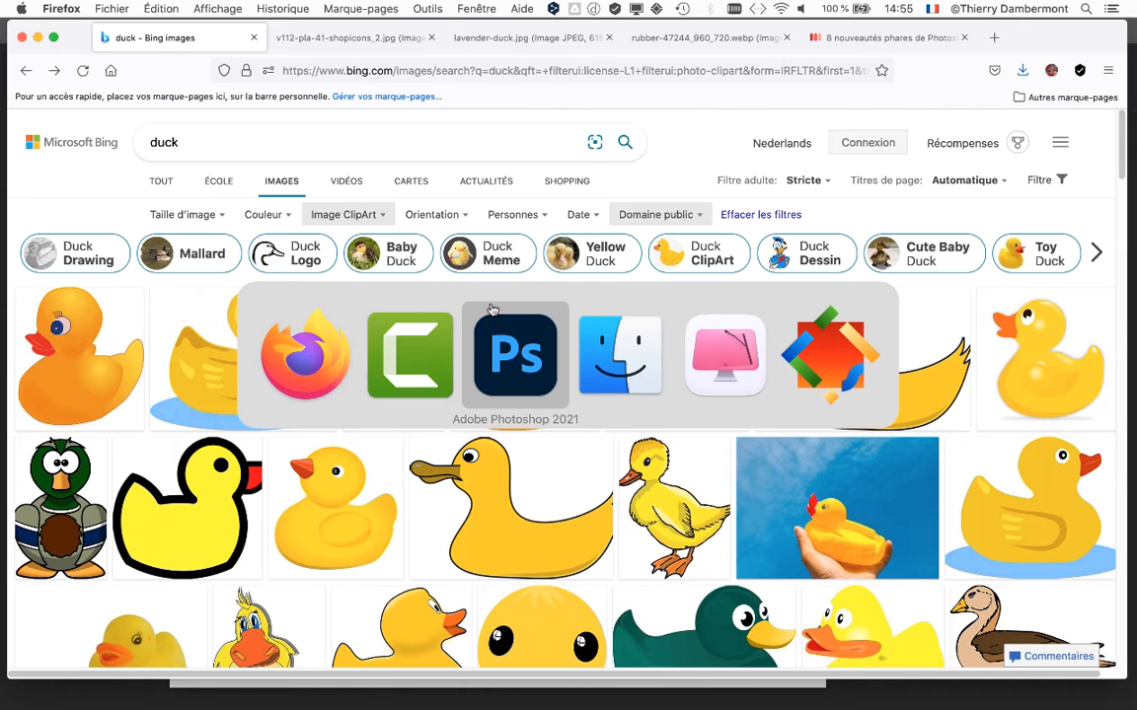
click(516, 362)
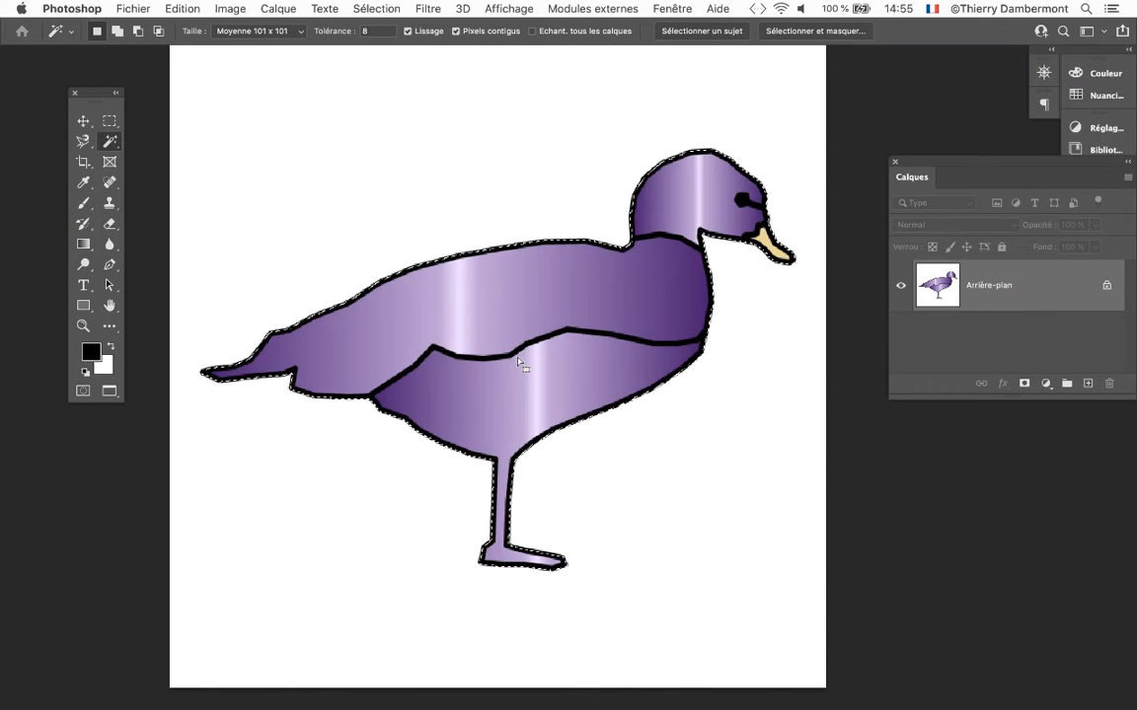
drag(931, 164, 889, 152)
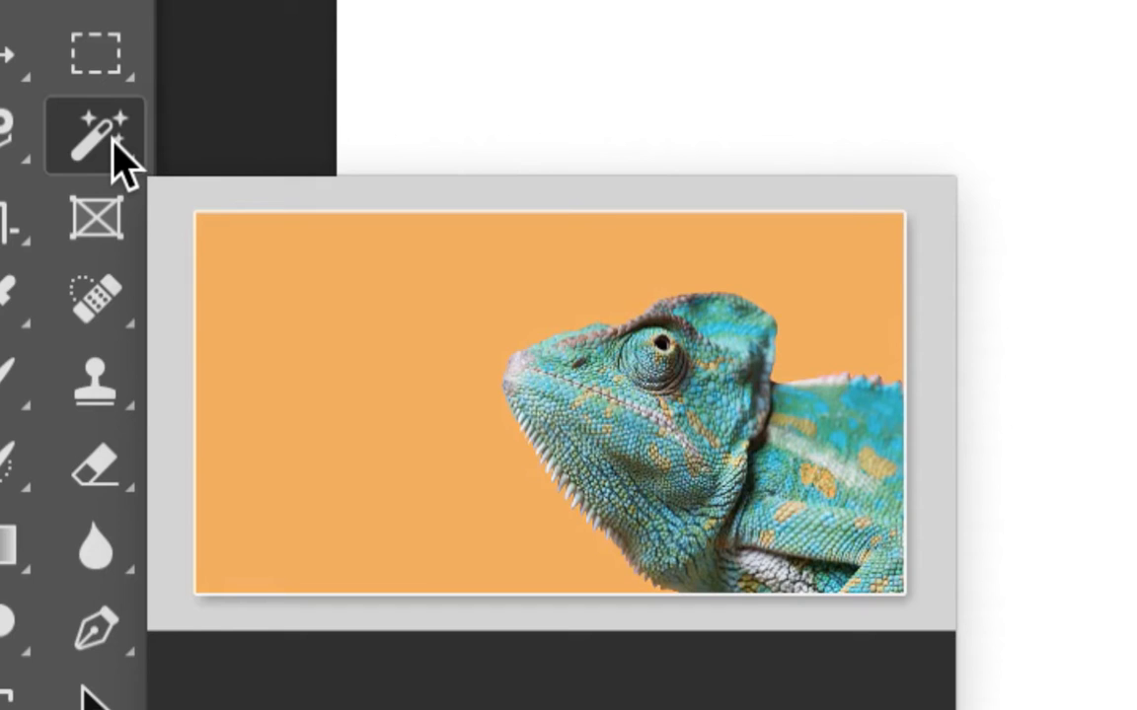
Step: Try switching to the Object Selection and Quick Selection tools and return to the Magic Wand tool
right_click(116, 156)
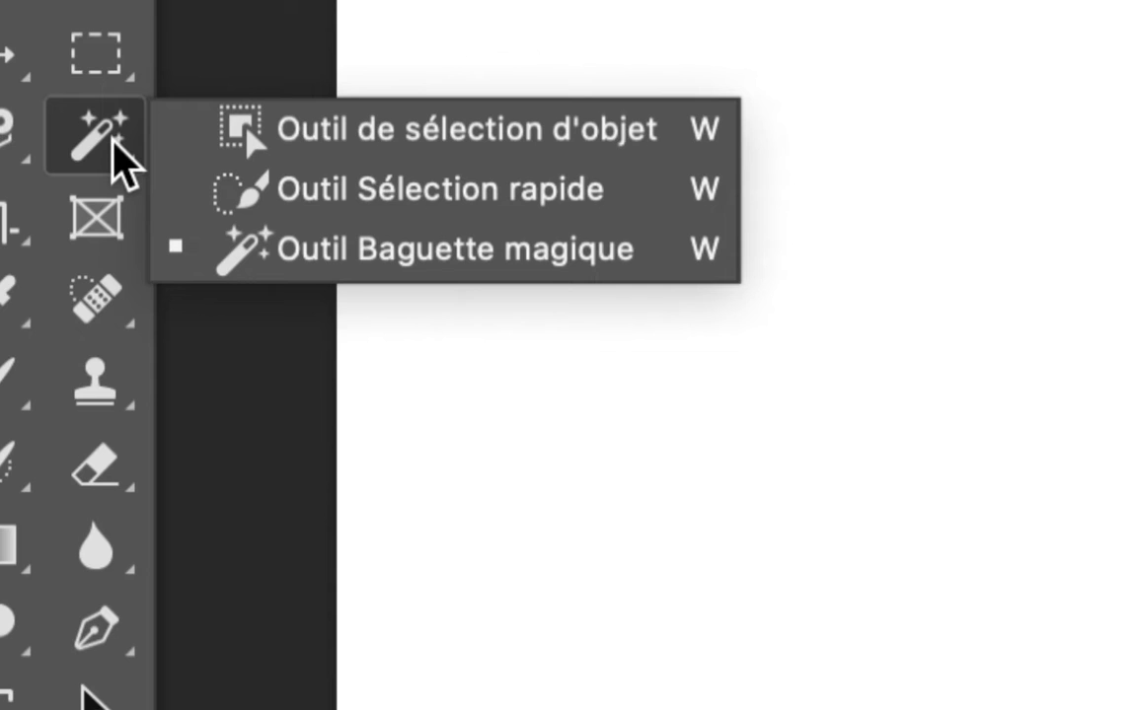
click(229, 133)
right_click(79, 150)
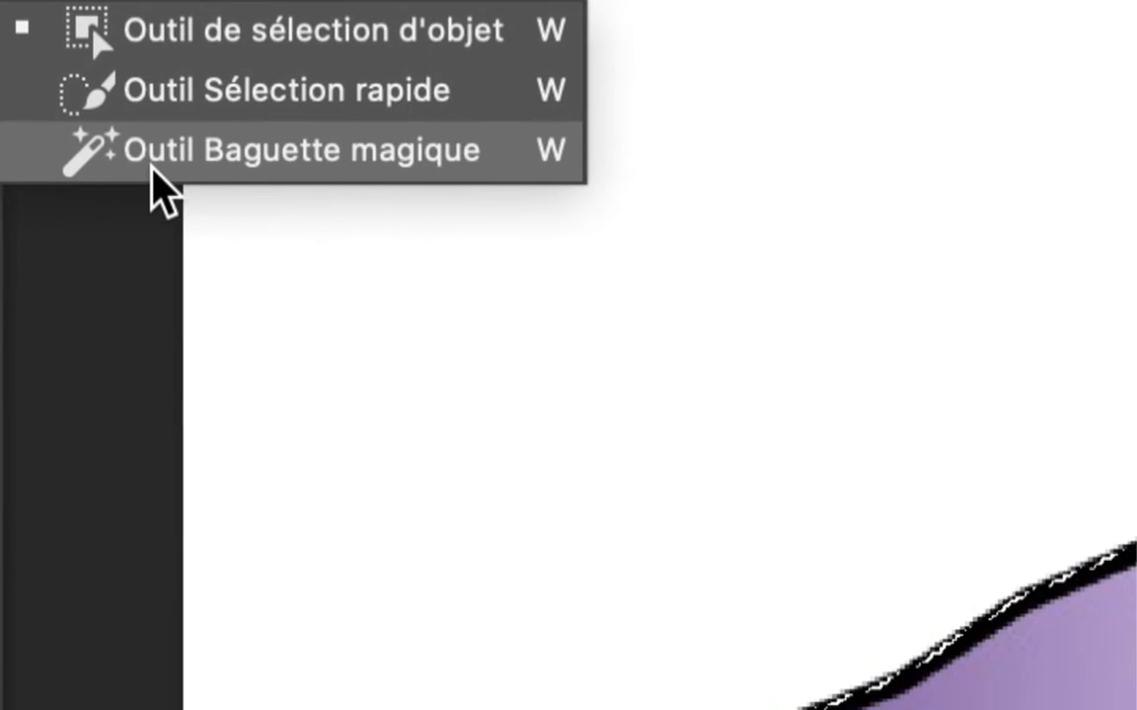
click(148, 158)
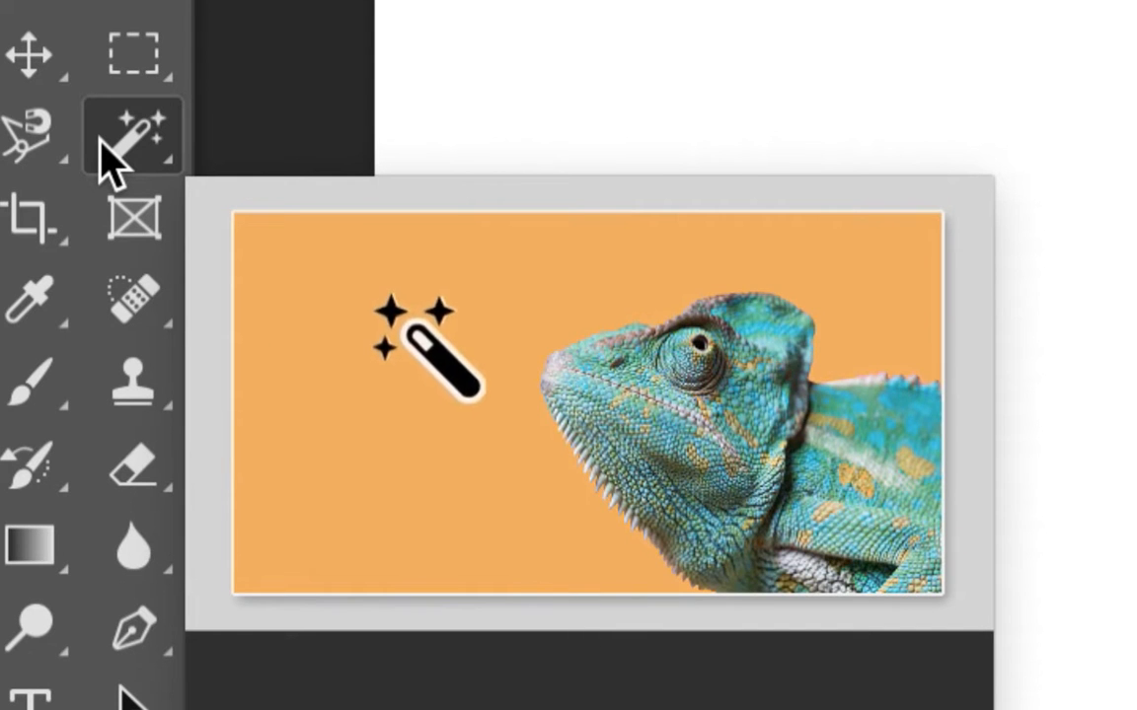
click(100, 142)
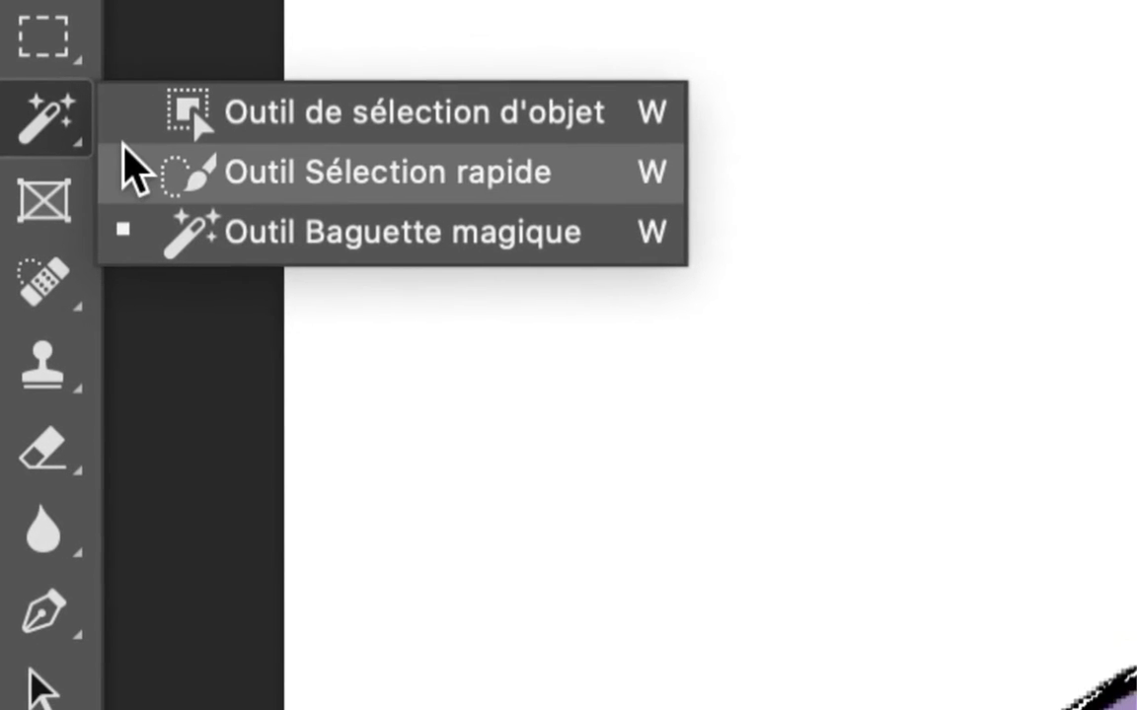
click(162, 166)
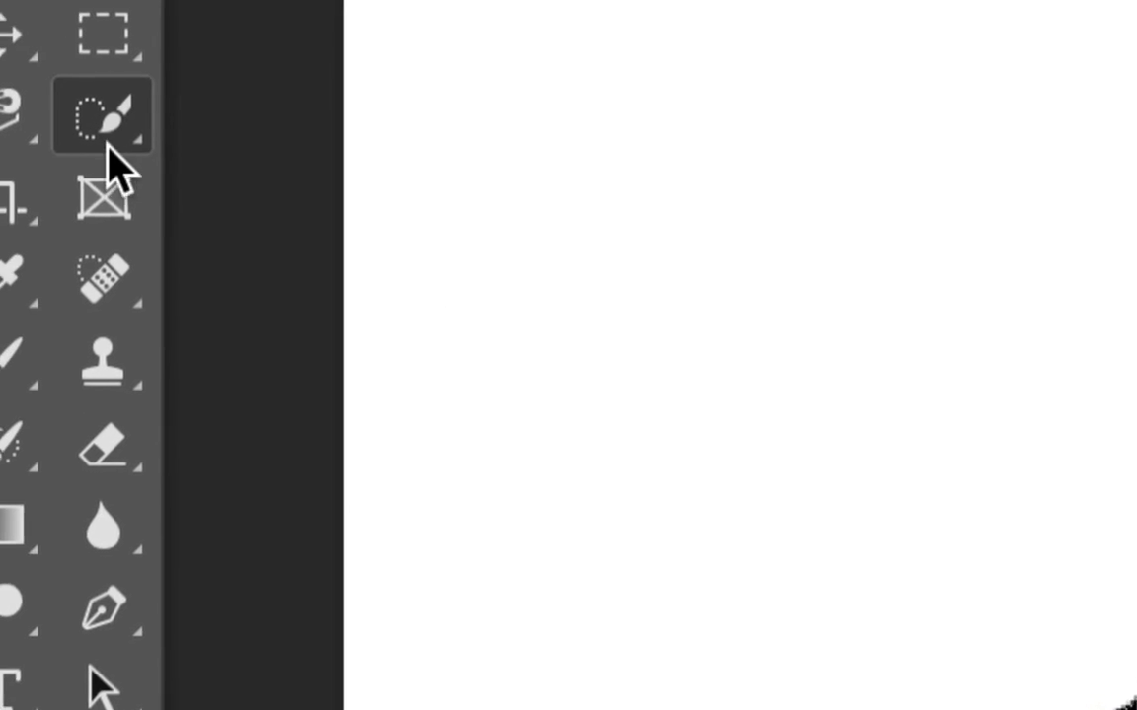
click(107, 150)
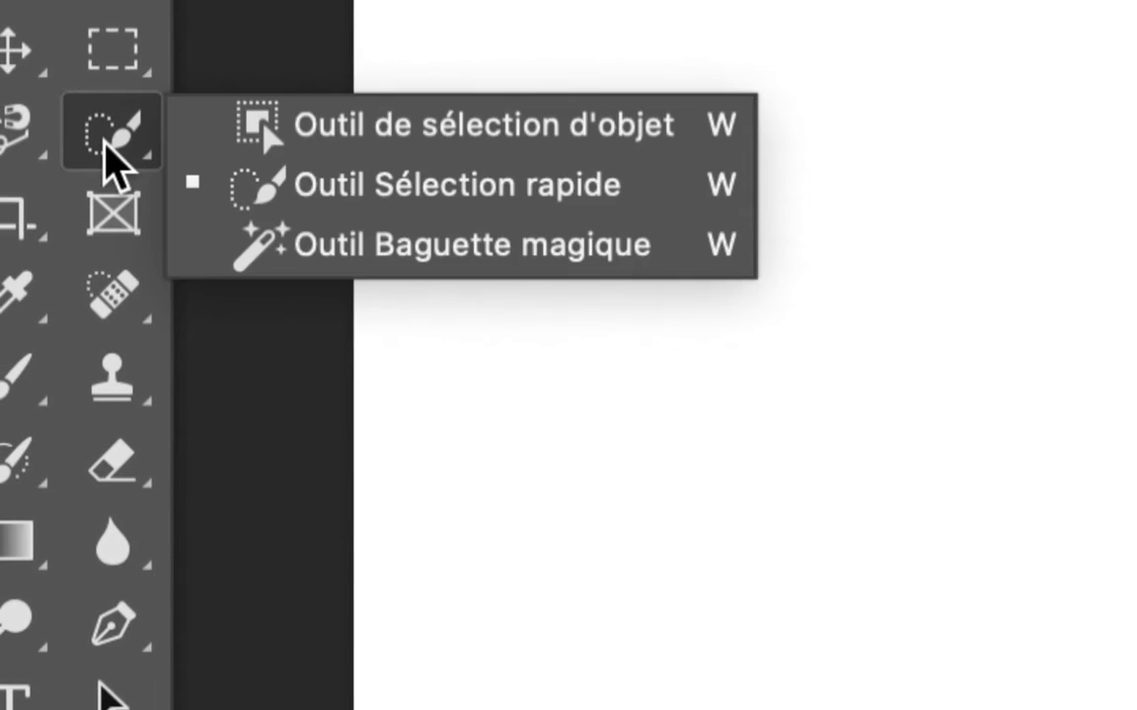
click(148, 170)
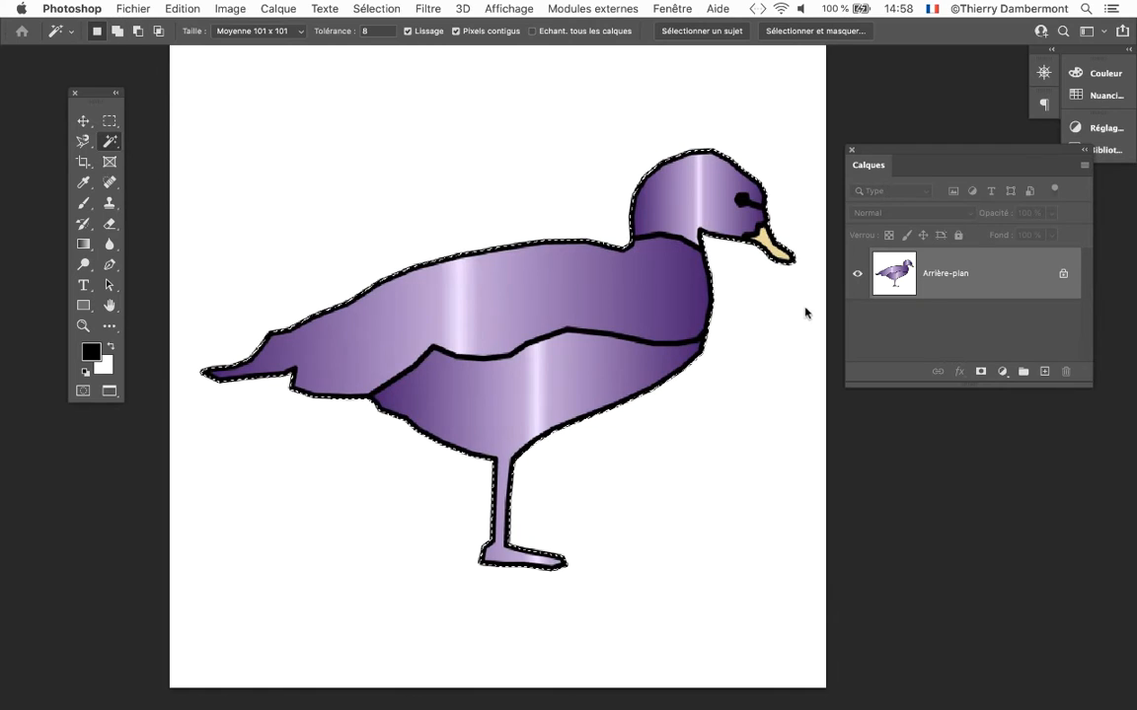
Step: Convert the locked Arrière-plan into a regular layer with the default settings, and reposition the Calques panel
drag(926, 150, 892, 193)
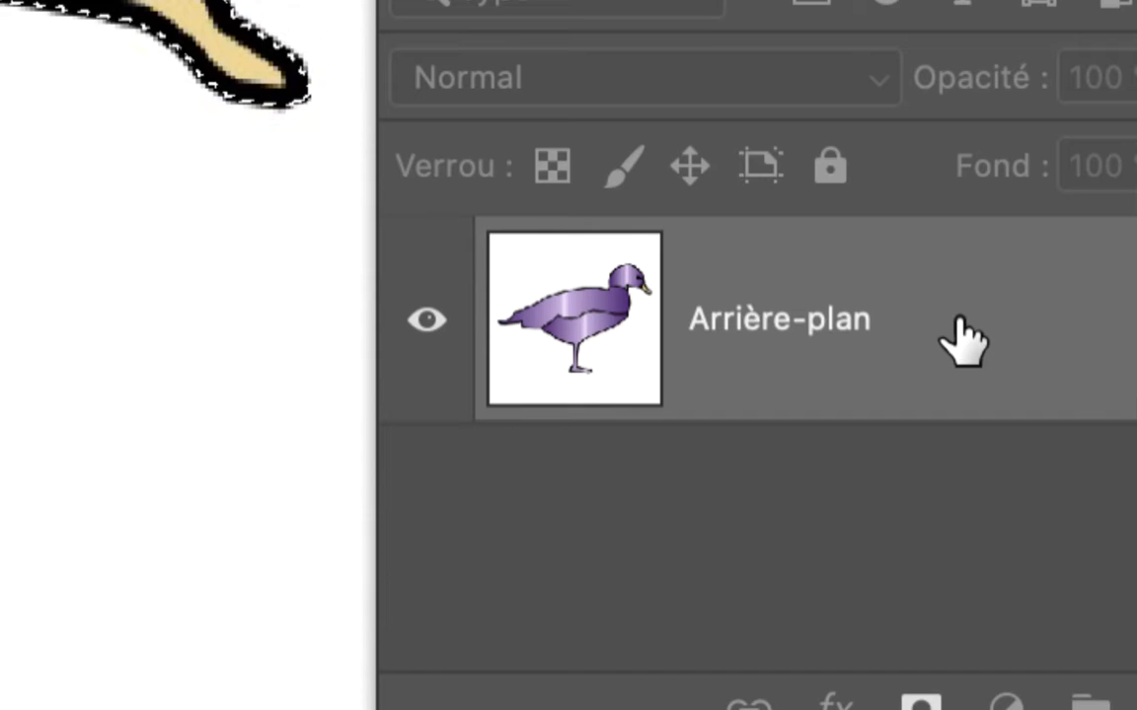
double_click(957, 321)
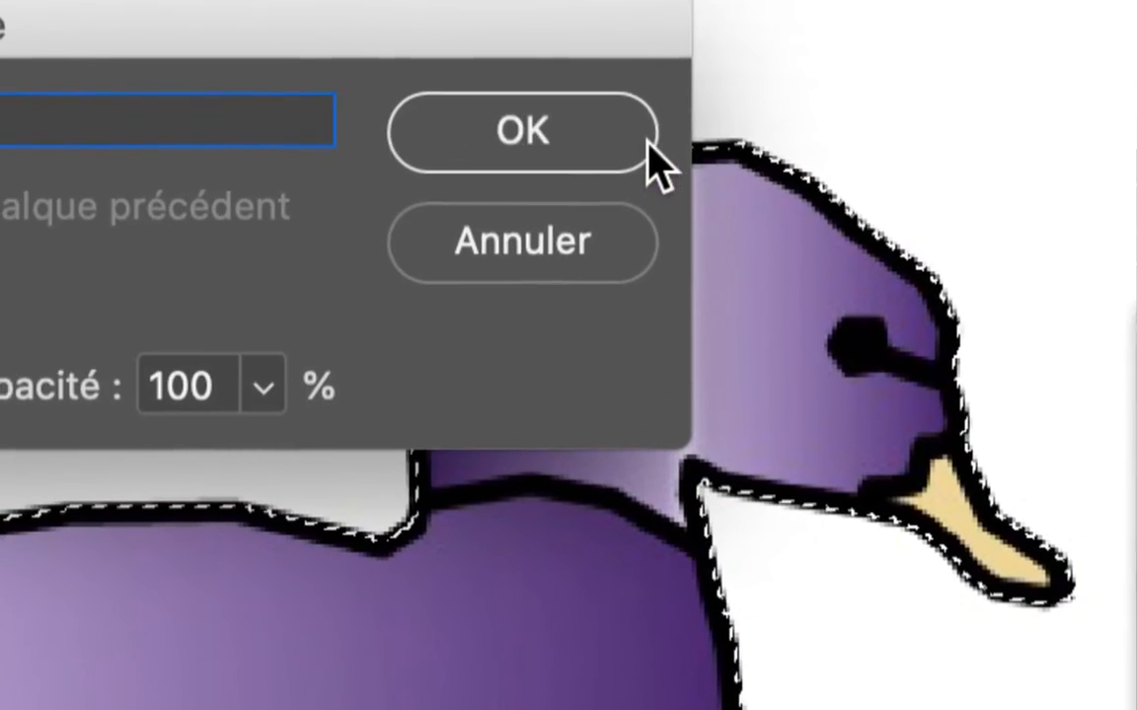
click(651, 161)
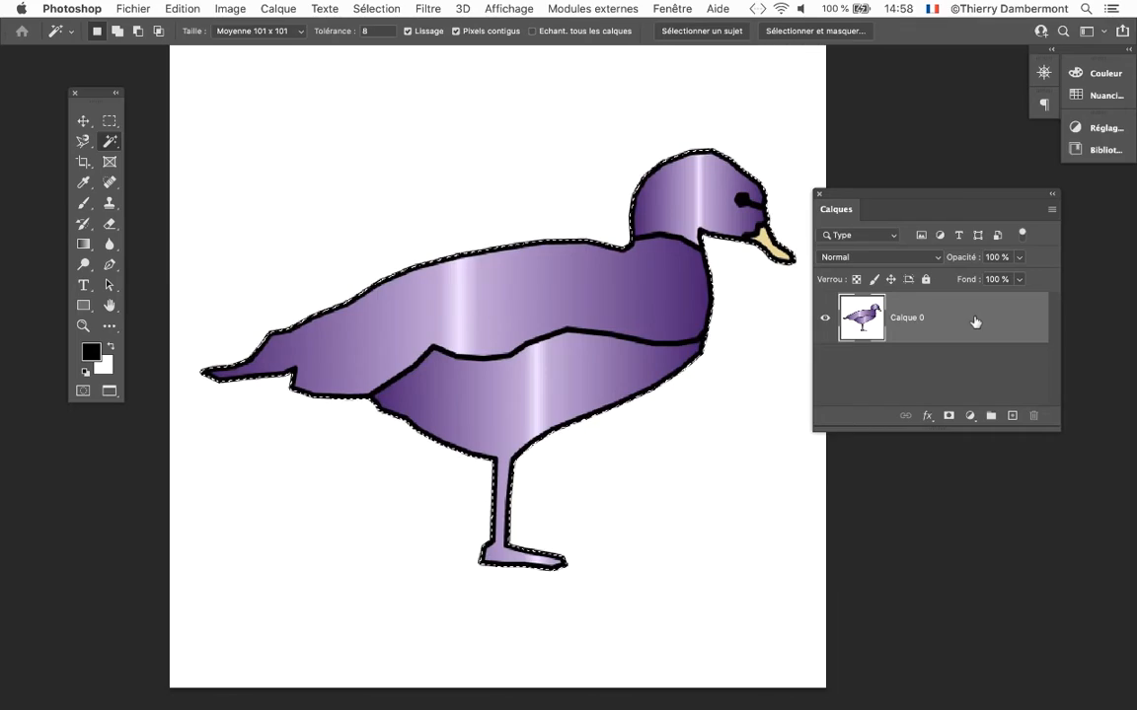
drag(868, 198, 877, 195)
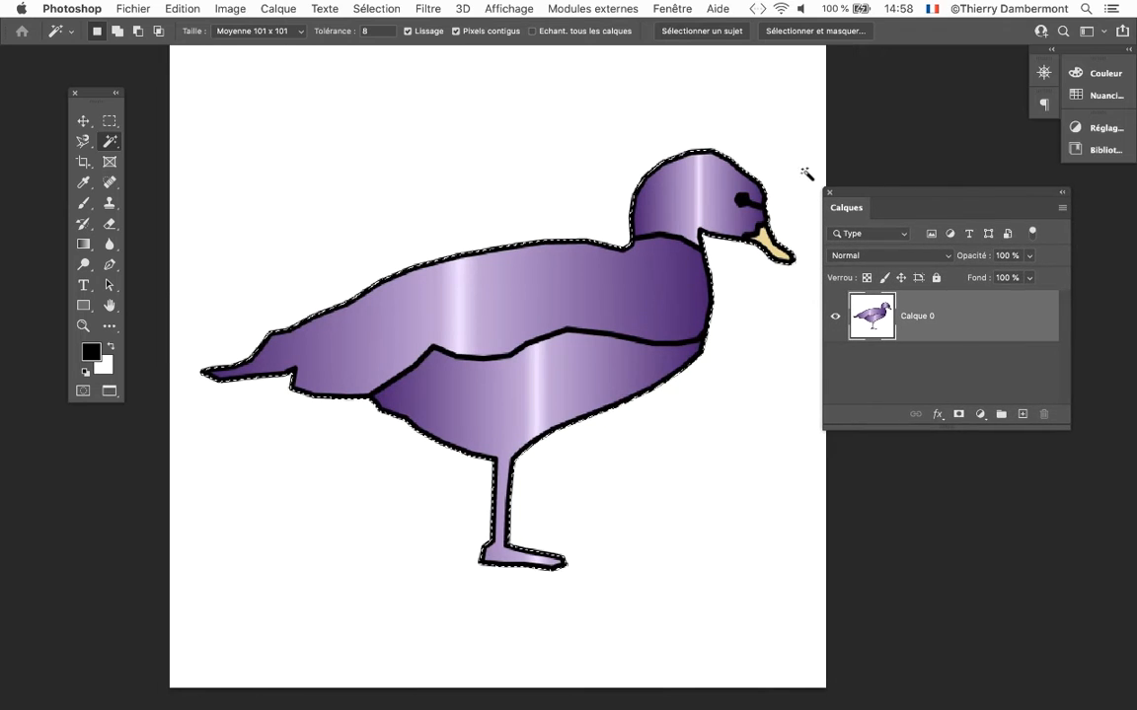
Step: Invert the selection to cover the white background and delete it from the duck layer
click(376, 8)
click(405, 73)
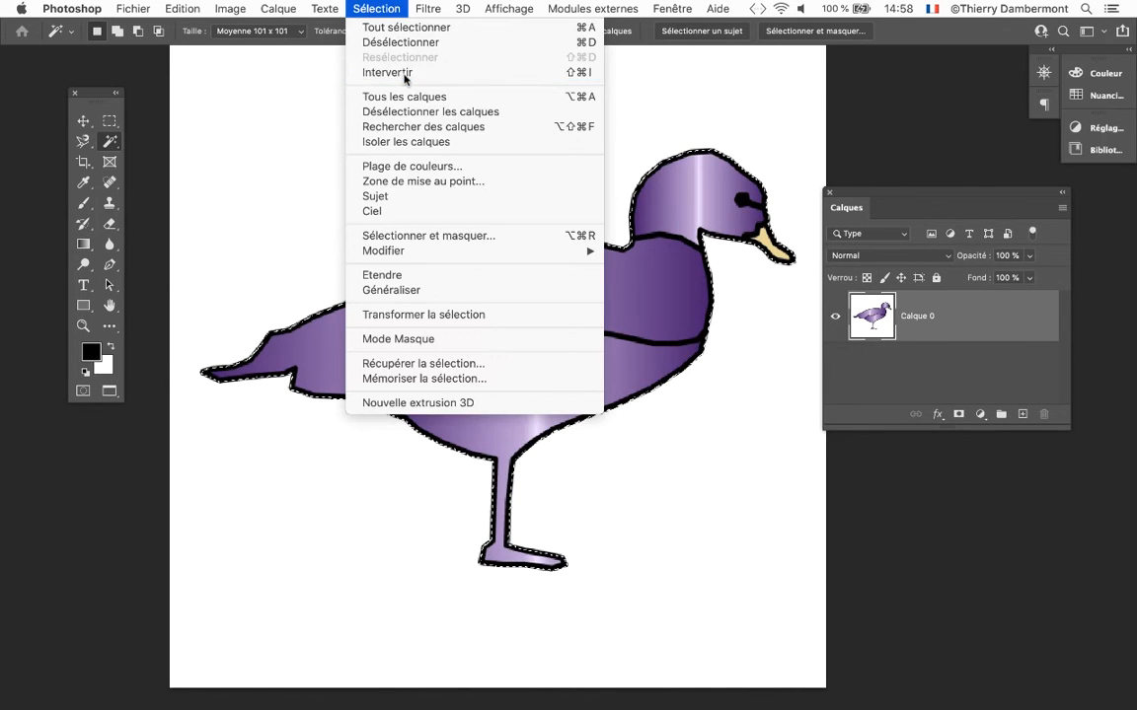
scroll(554, 304, down, 1)
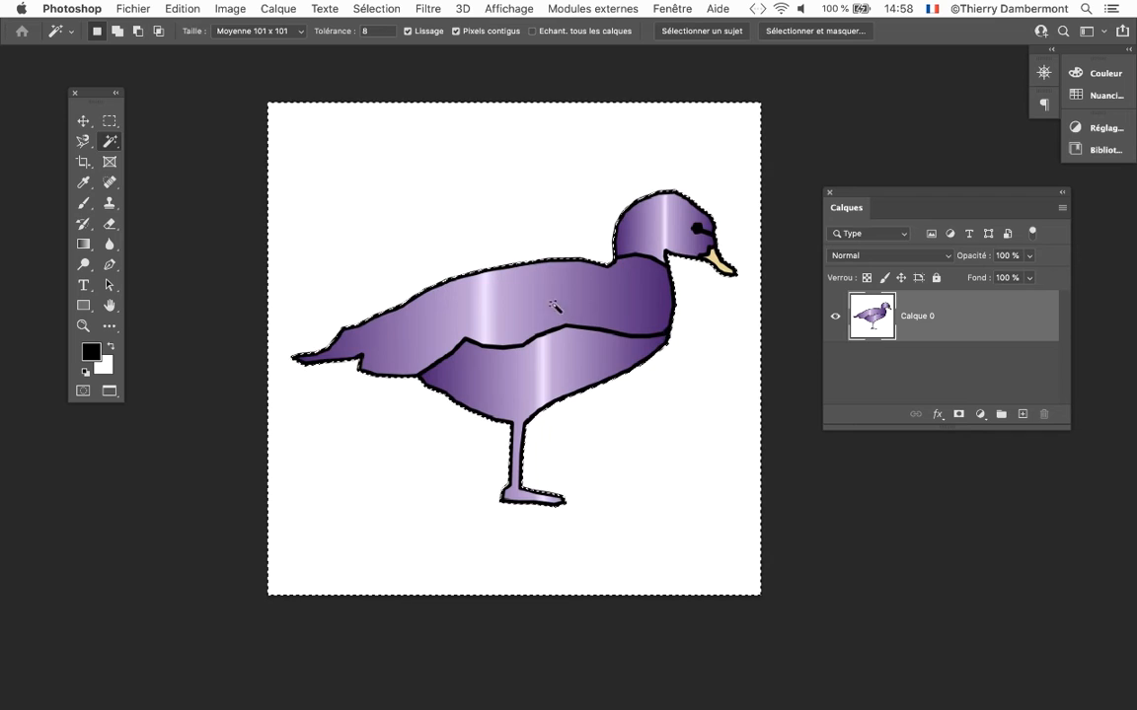
scroll(558, 311, down, 3)
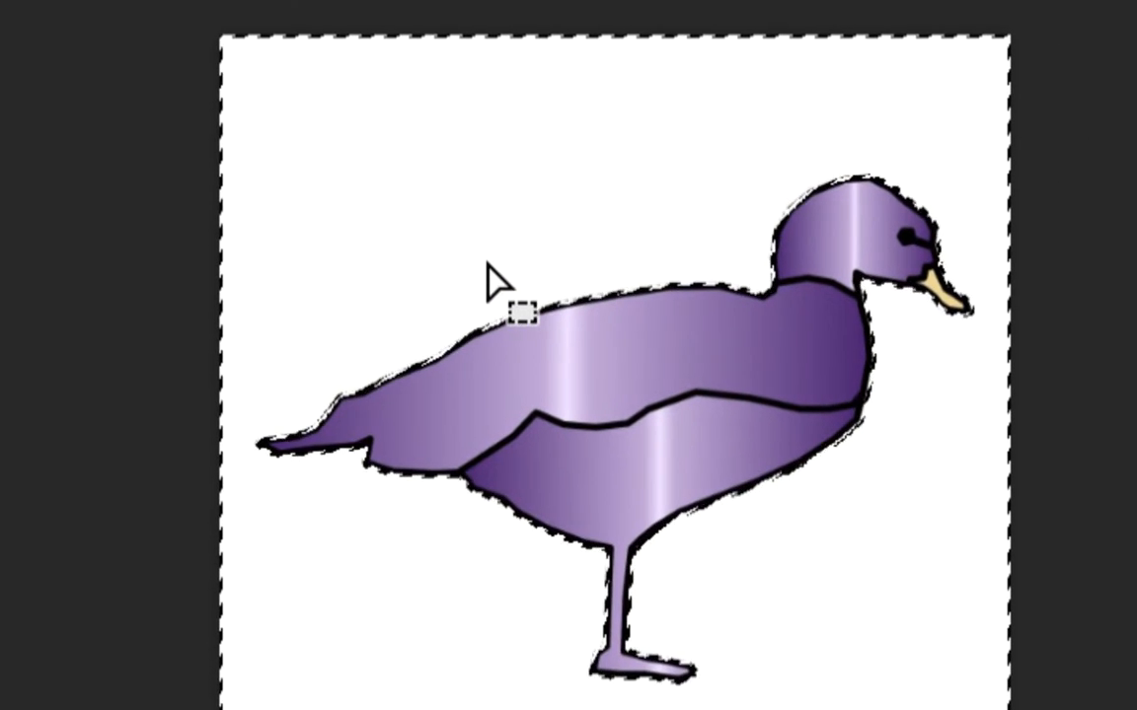
key(Delete)
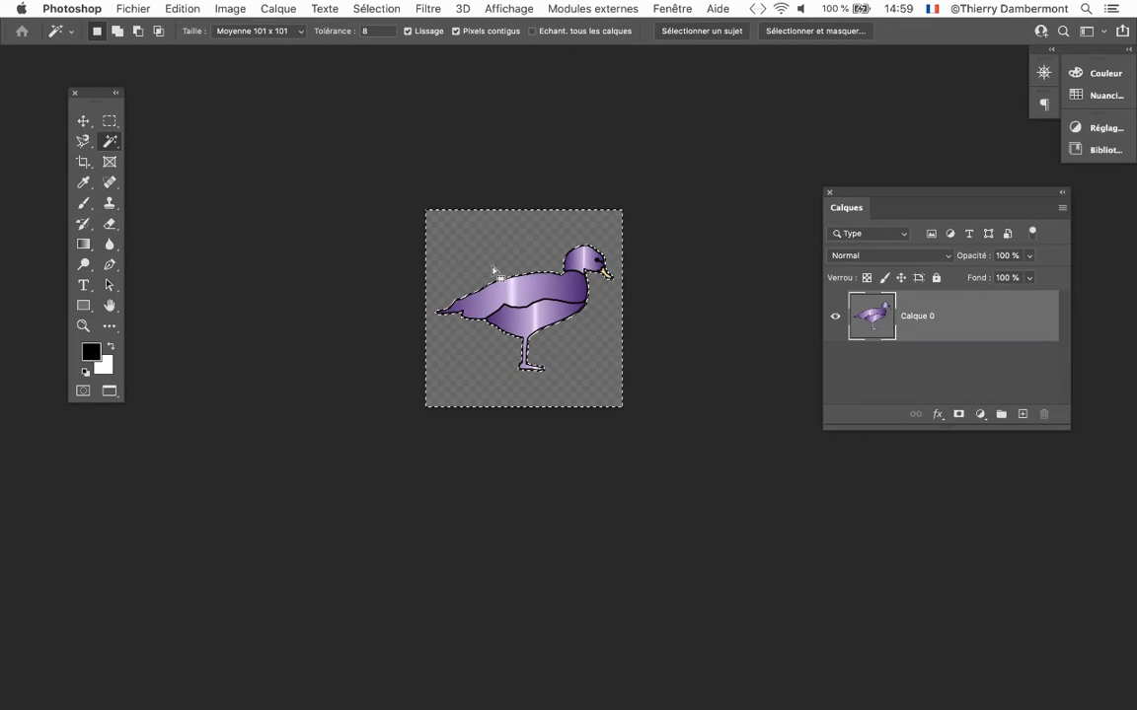
Step: Deselect the area around the lavender duck
click(367, 9)
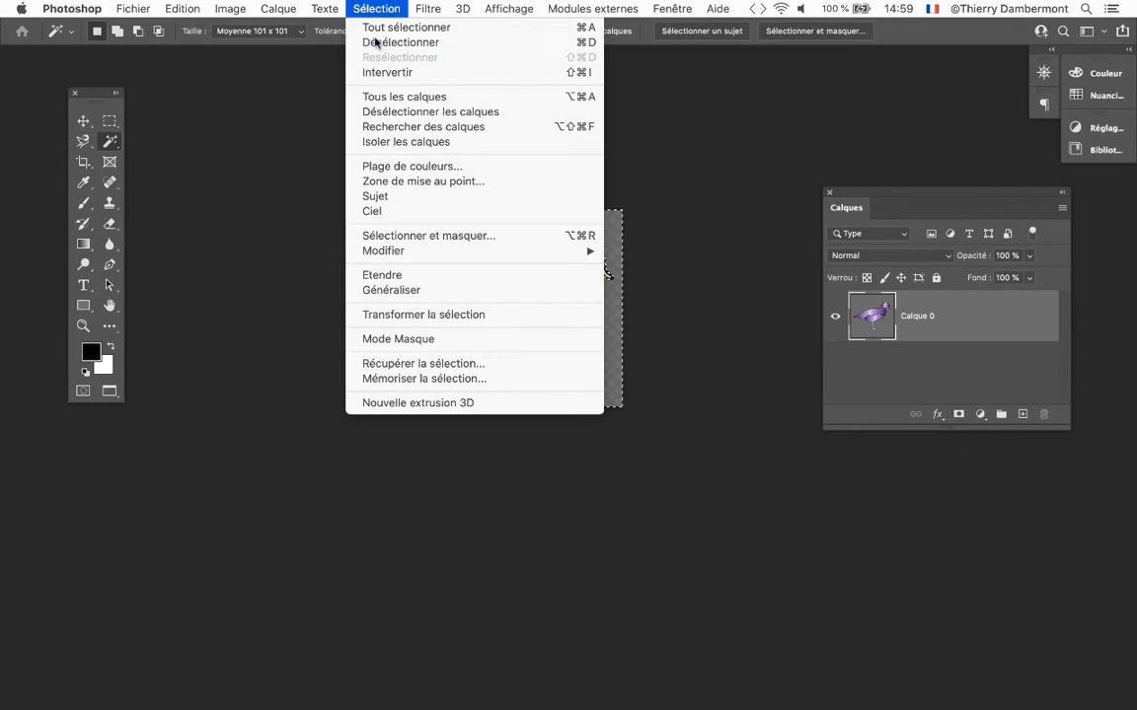
click(375, 43)
scroll(538, 334, up, 5)
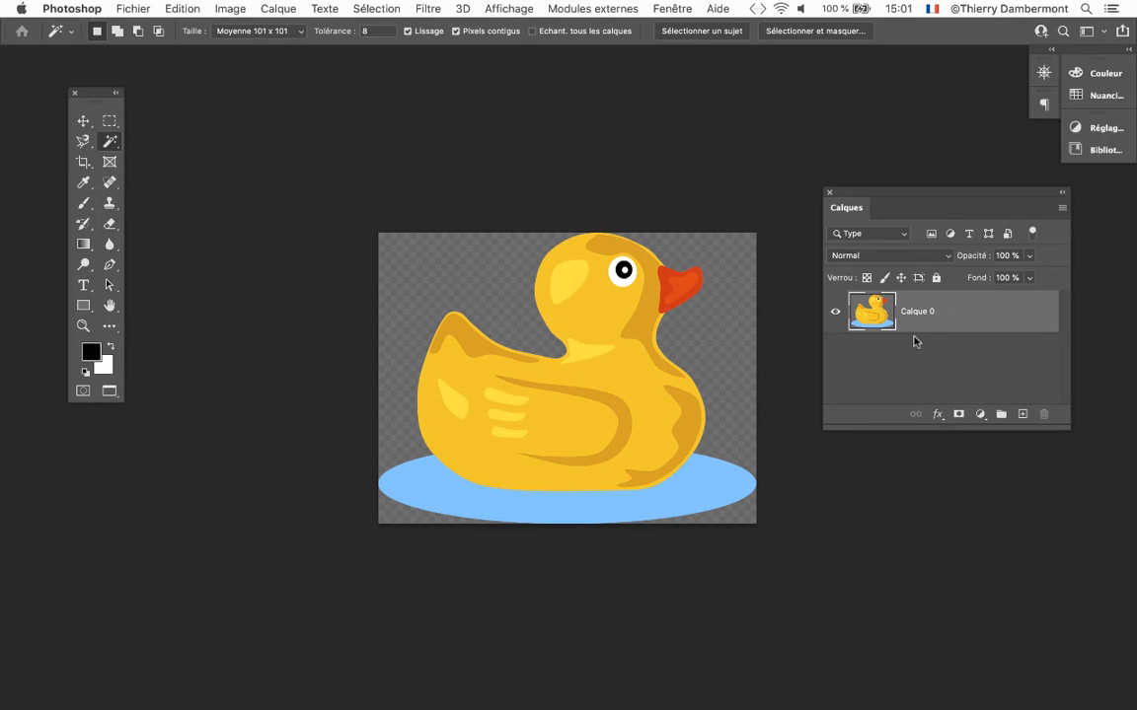
Step: Examine the rubber duck's edges and transparent background up close
scroll(732, 327, up, 5)
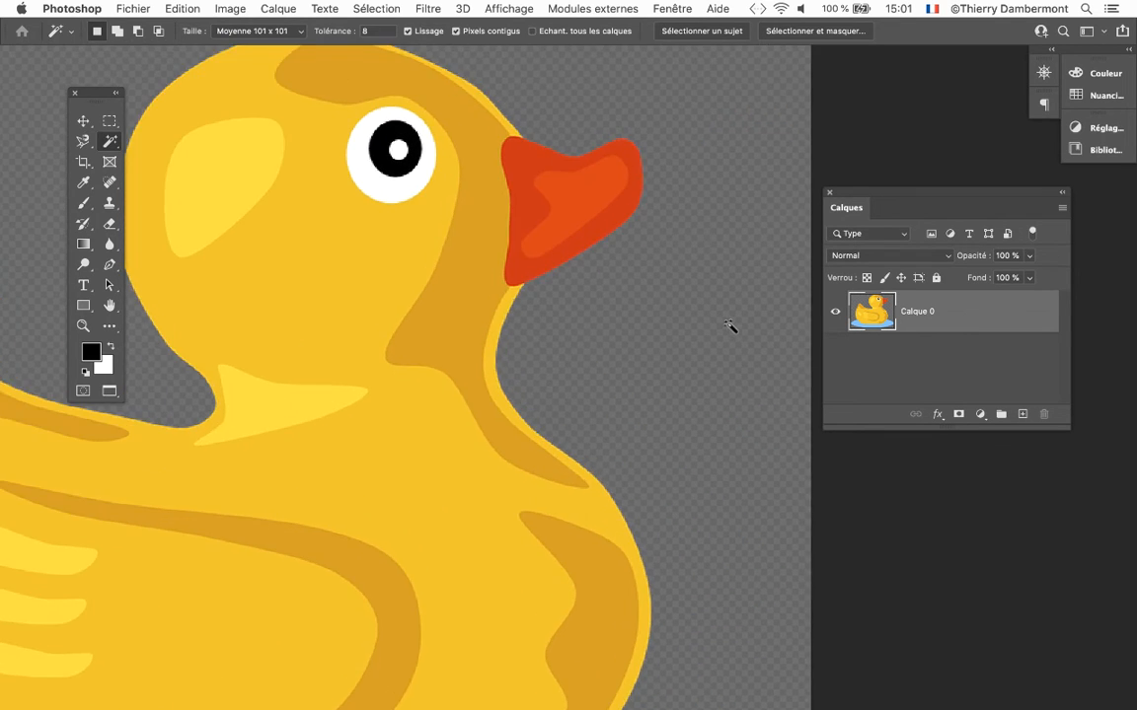
scroll(732, 328, up, 4)
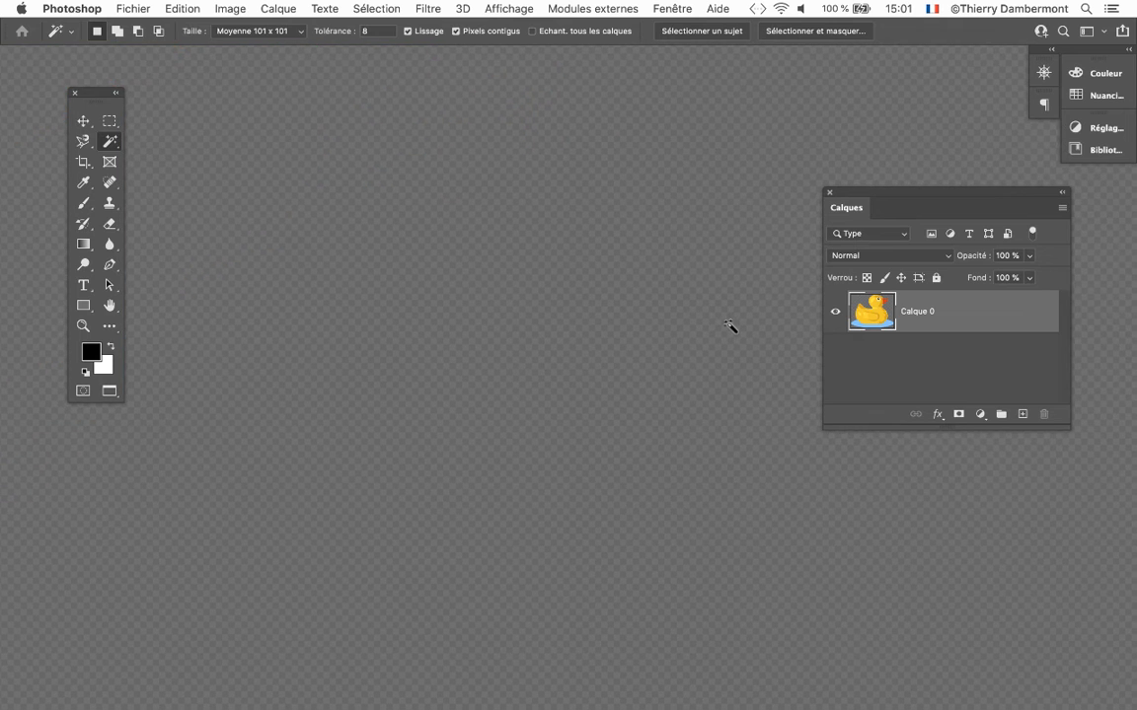
scroll(731, 328, down, 9)
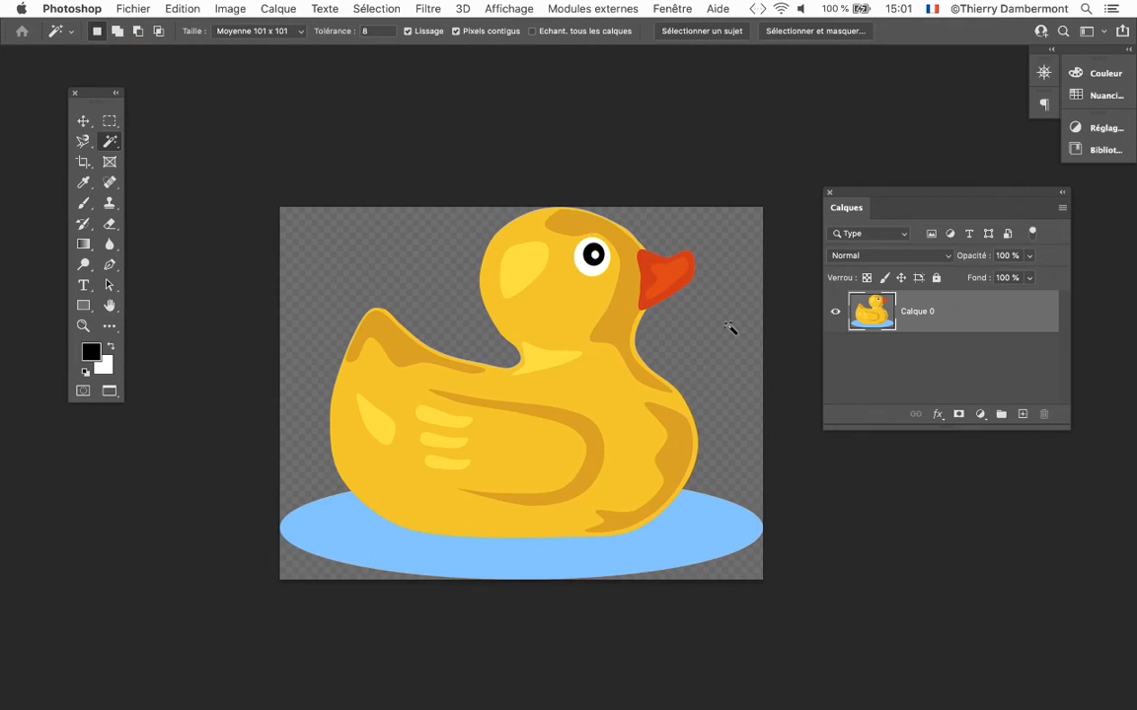
scroll(730, 327, down, 2)
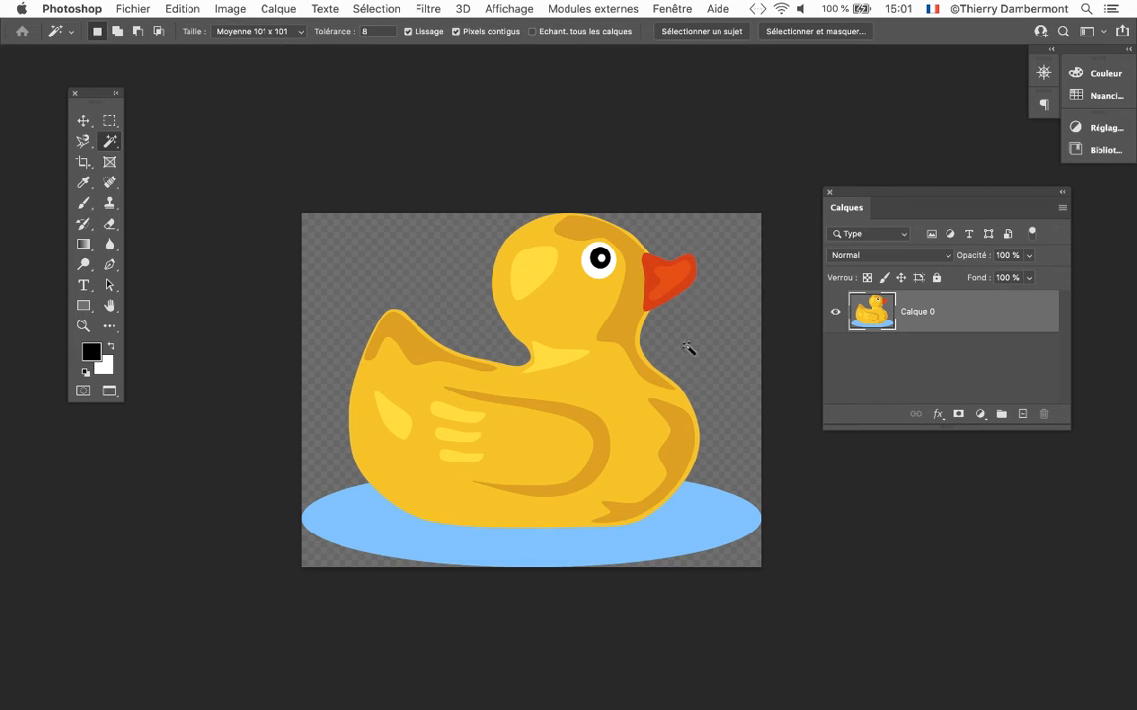
drag(517, 388, 474, 279)
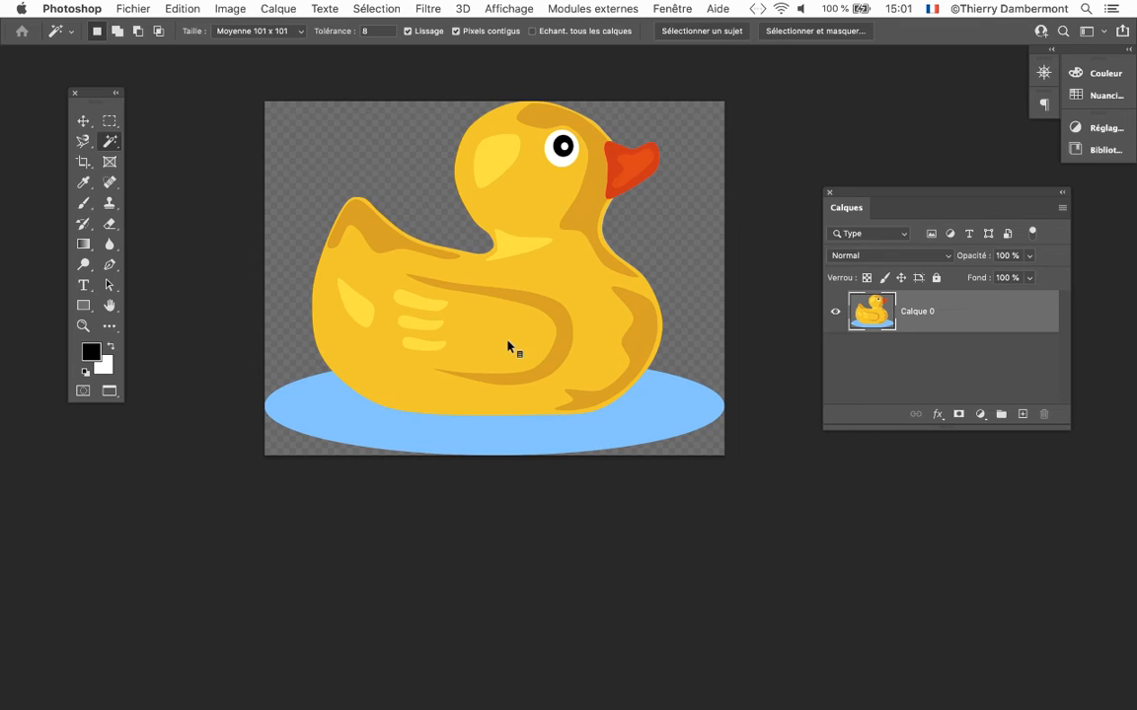
Step: In the outlined yellow duck's document, select the white background with the Magic Wand and invert the selection onto the duck
key(ctrl+Tab)
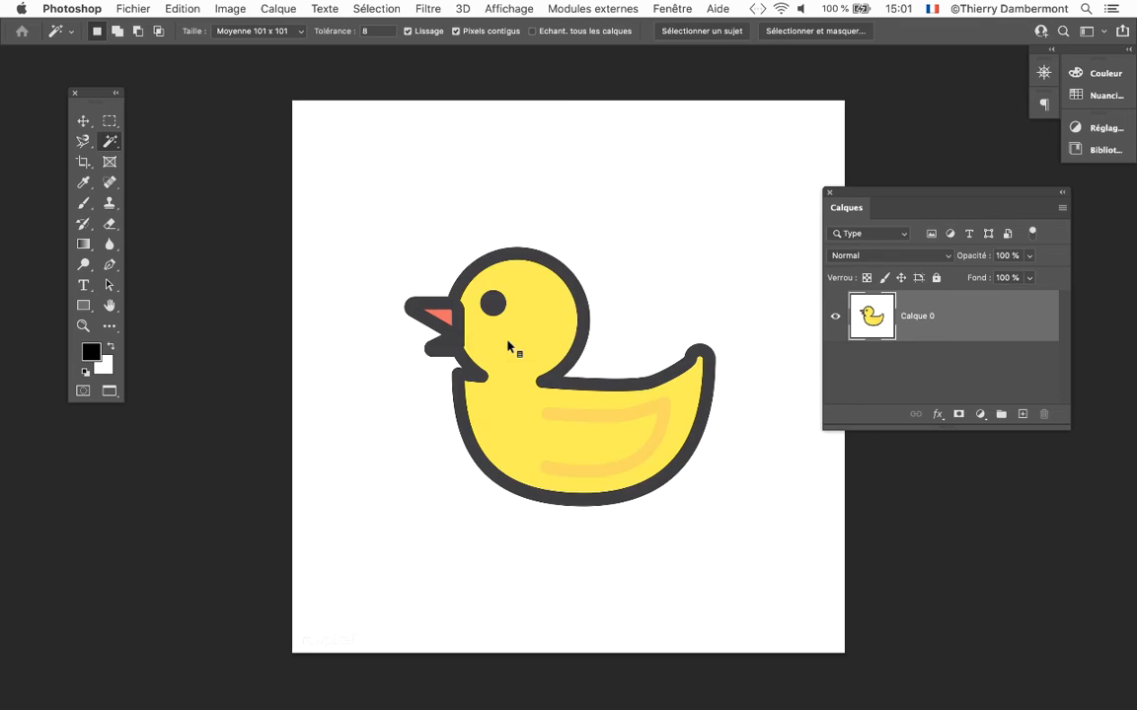
click(704, 265)
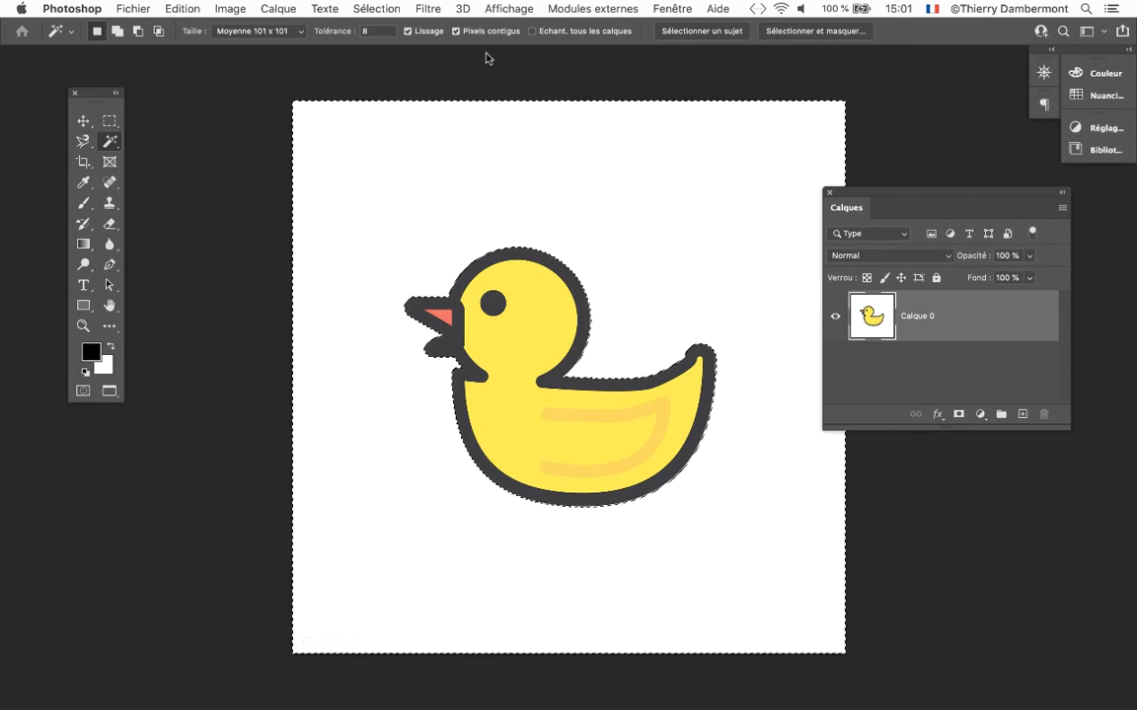
click(380, 8)
click(390, 71)
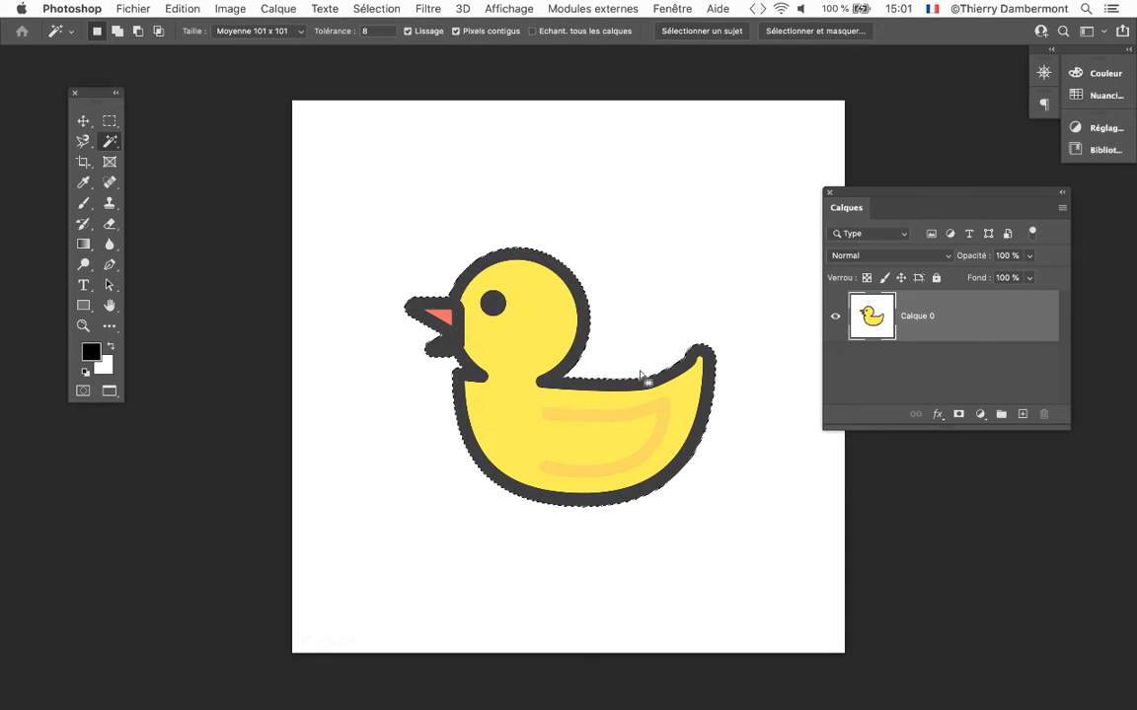
Step: Contract the outlined duck's selection by 1 pixel
scroll(426, 307, up, 5)
scroll(427, 308, up, 3)
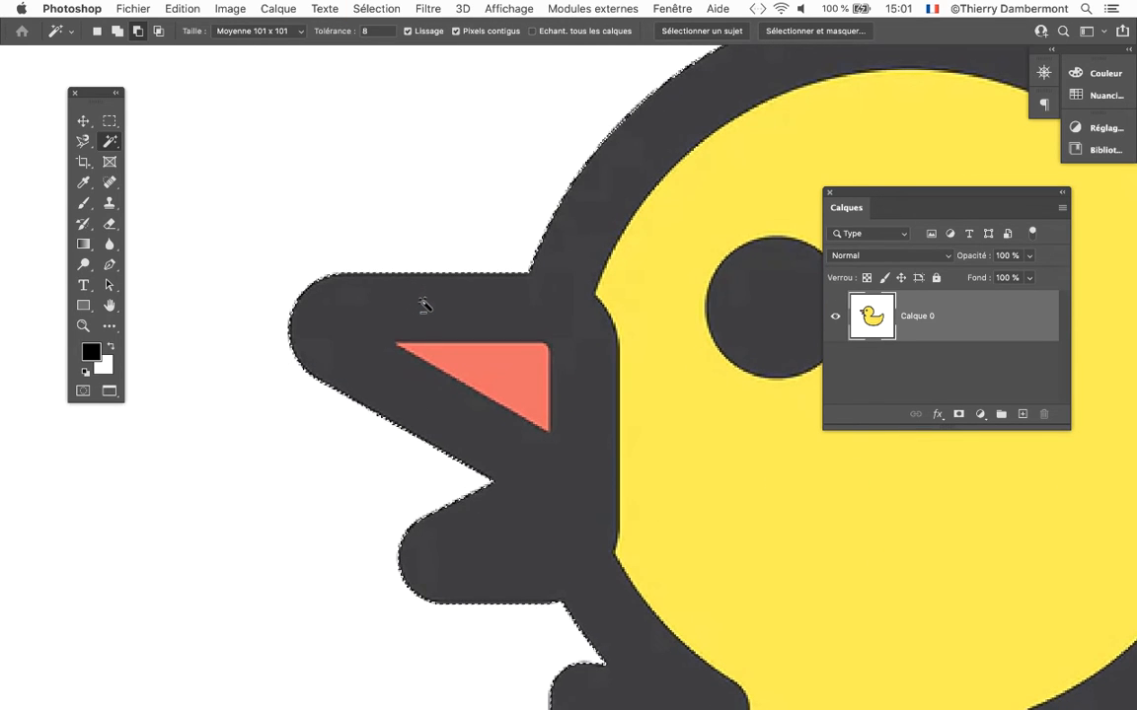
click(376, 8)
mouse_move(406, 258)
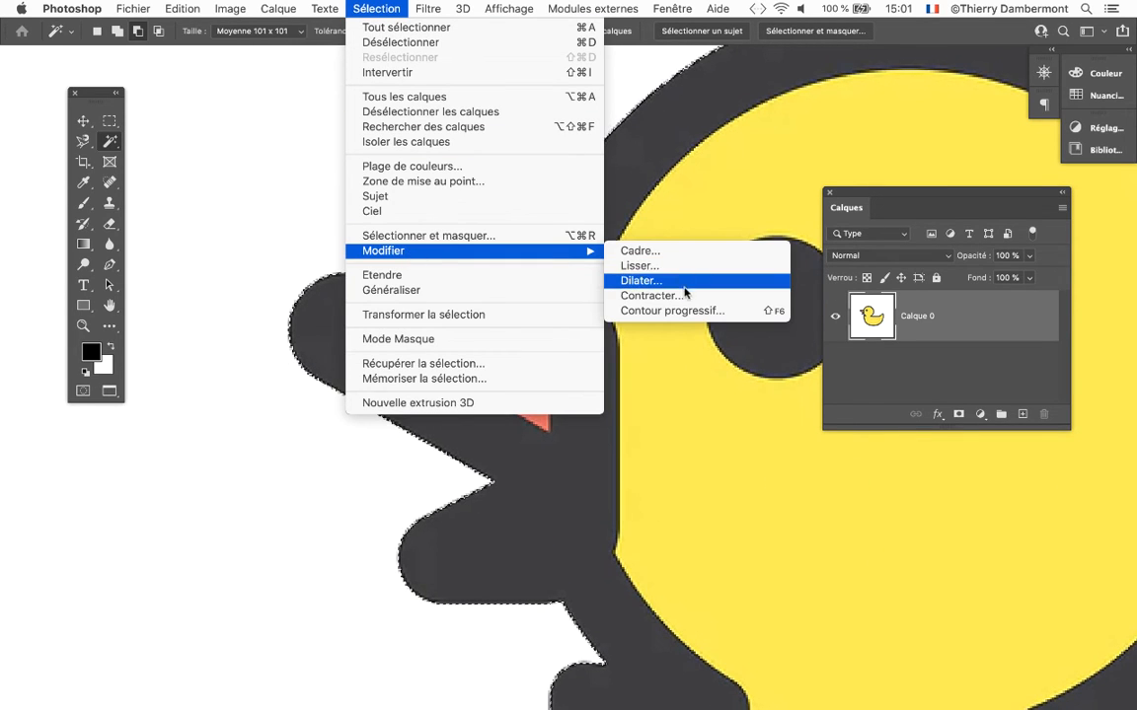
click(620, 294)
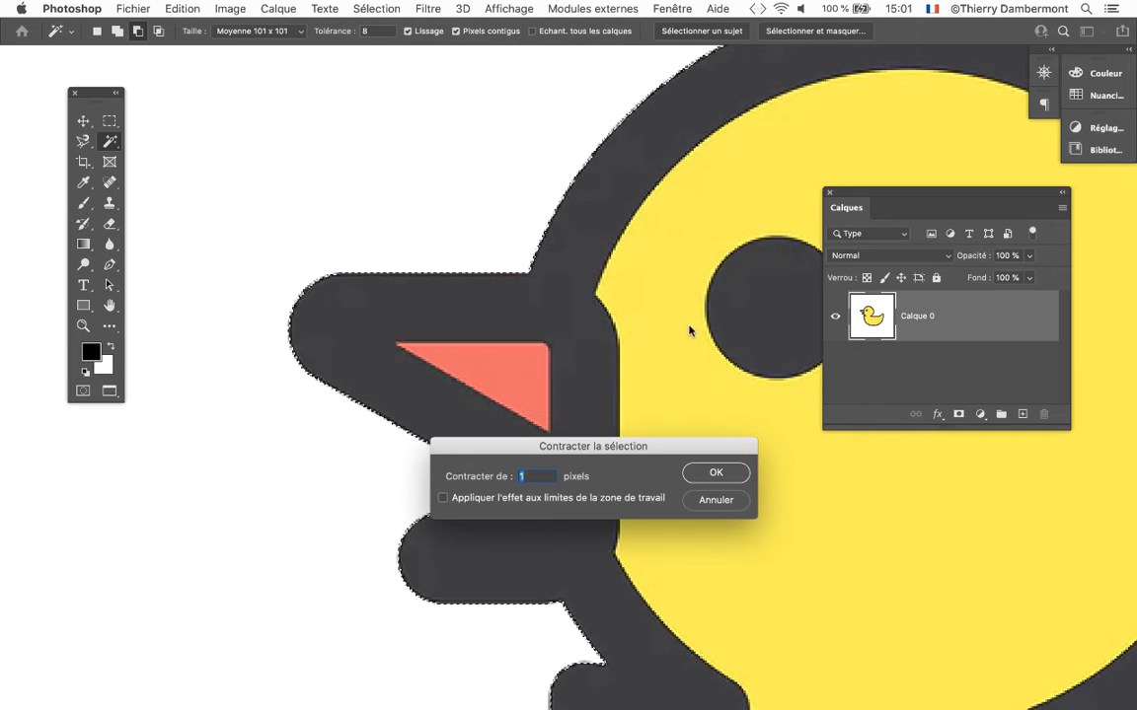
click(716, 473)
scroll(315, 347, up, 2)
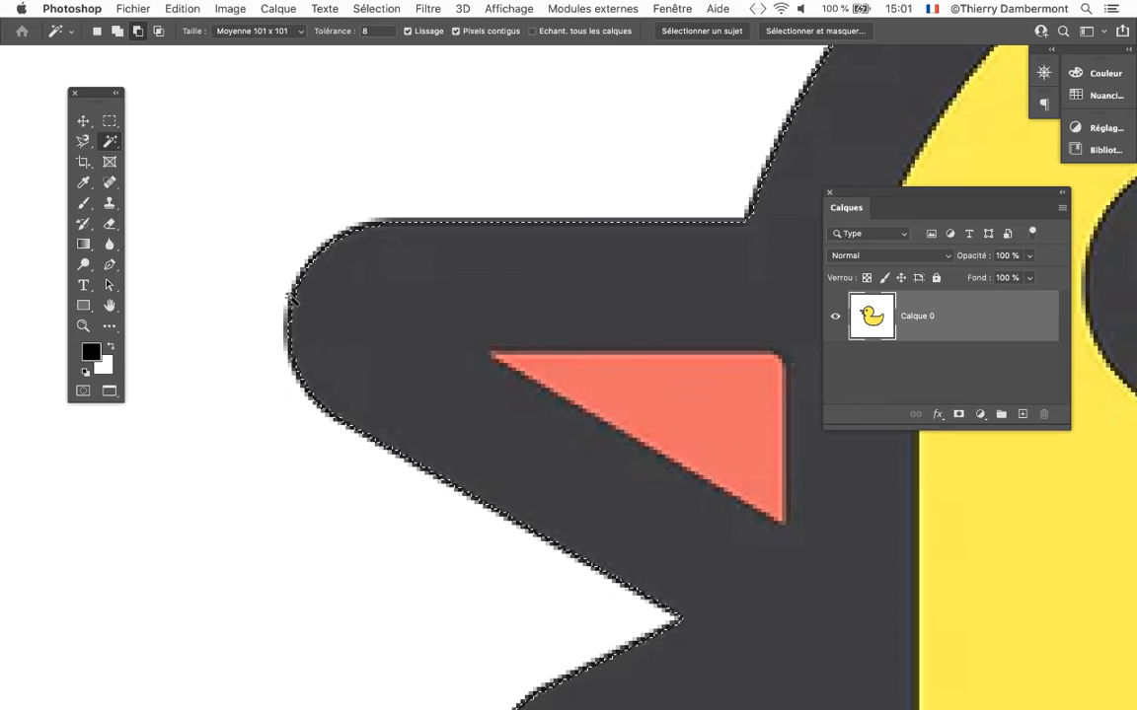
Step: Invert the contracted selection to cover the white background and delete it from the outlined duck's layer
scroll(471, 449, down, 2)
scroll(472, 449, down, 4)
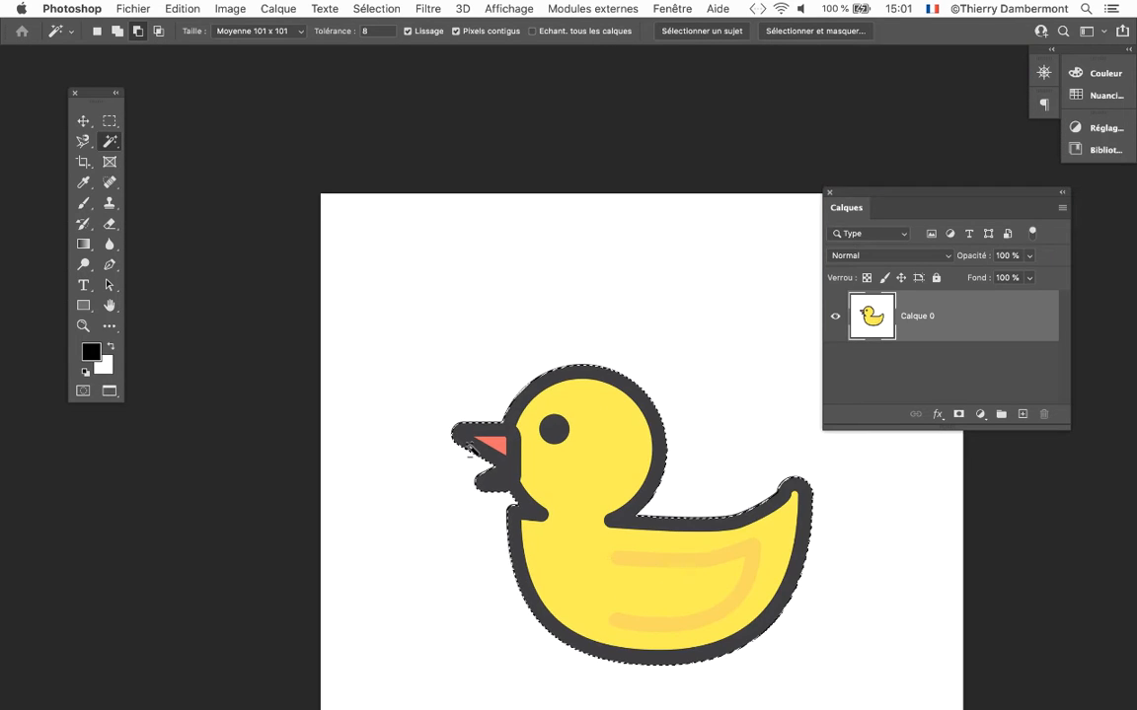
drag(436, 431, 357, 311)
click(379, 8)
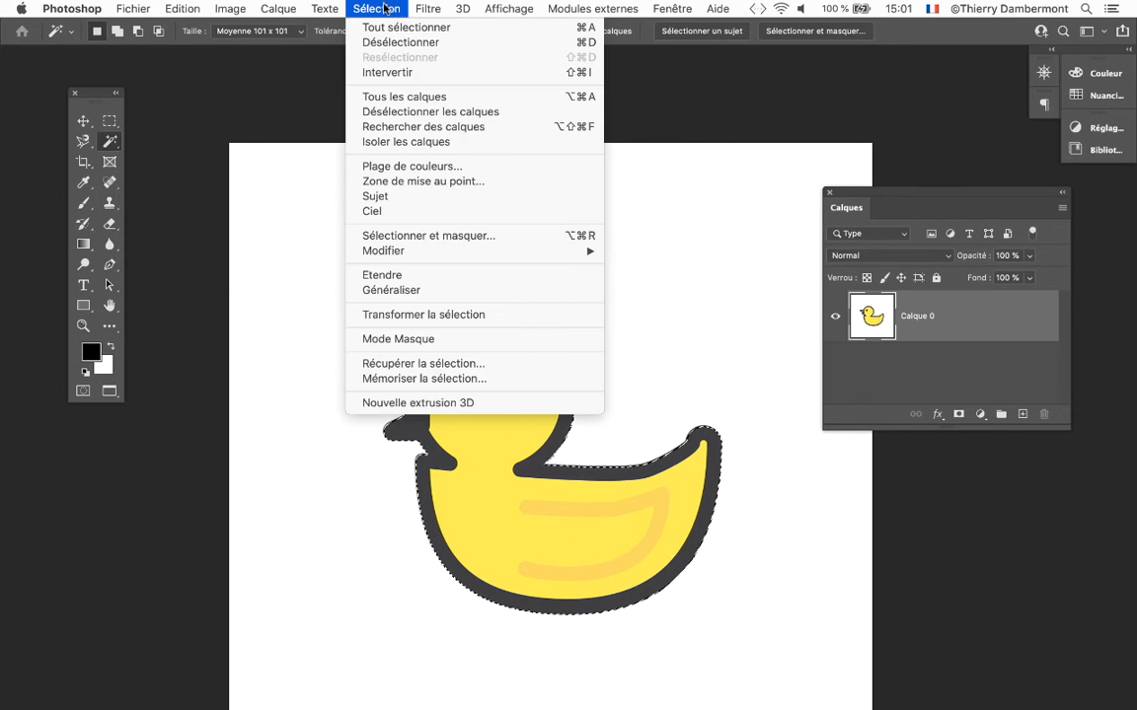
click(387, 72)
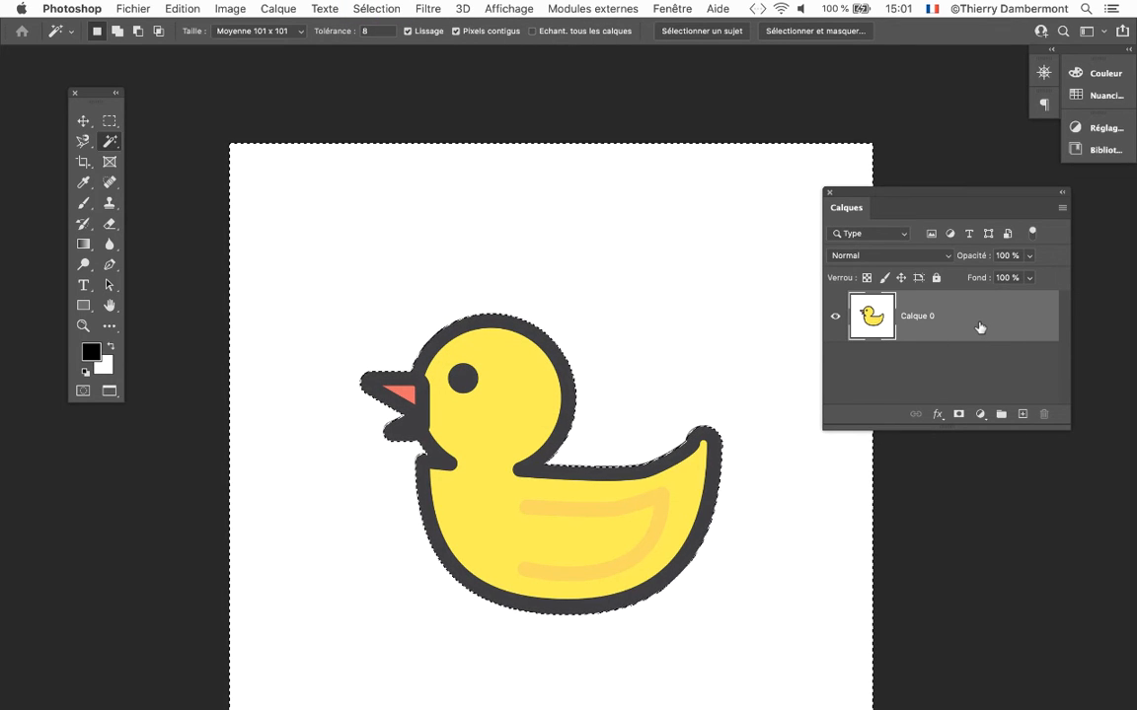
key(Delete)
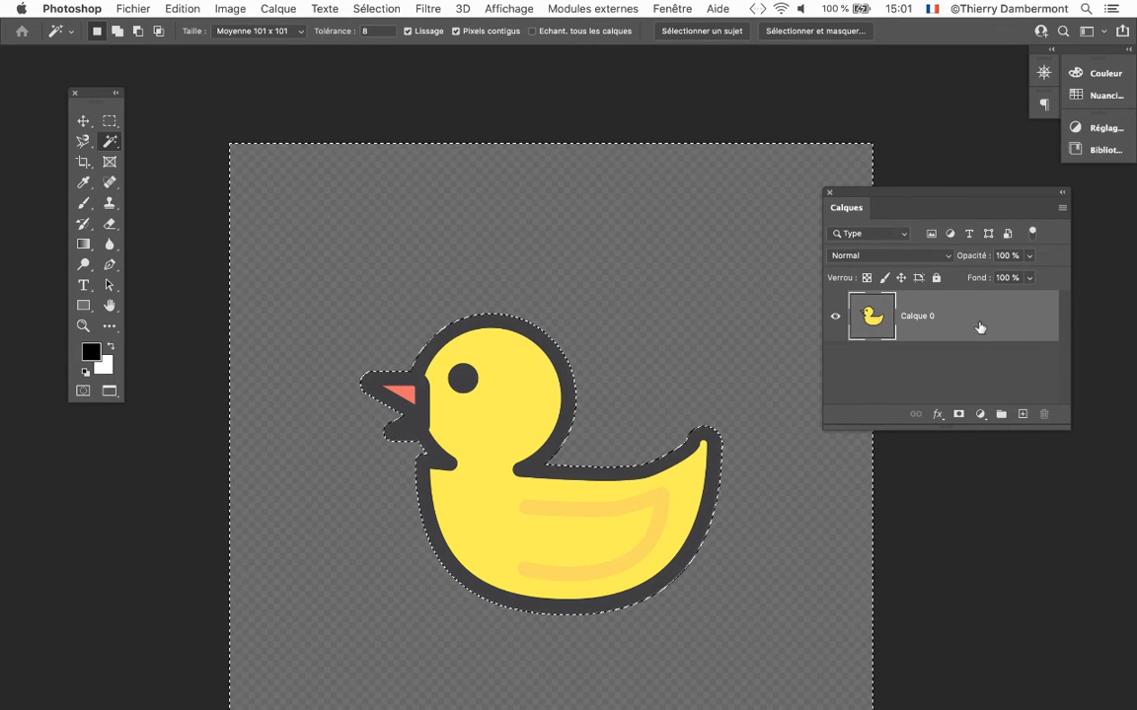
Step: Deselect the area around the outlined yellow duck and fit the whole image in view
key(super+d)
scroll(604, 480, up, 3)
scroll(602, 485, down, 5)
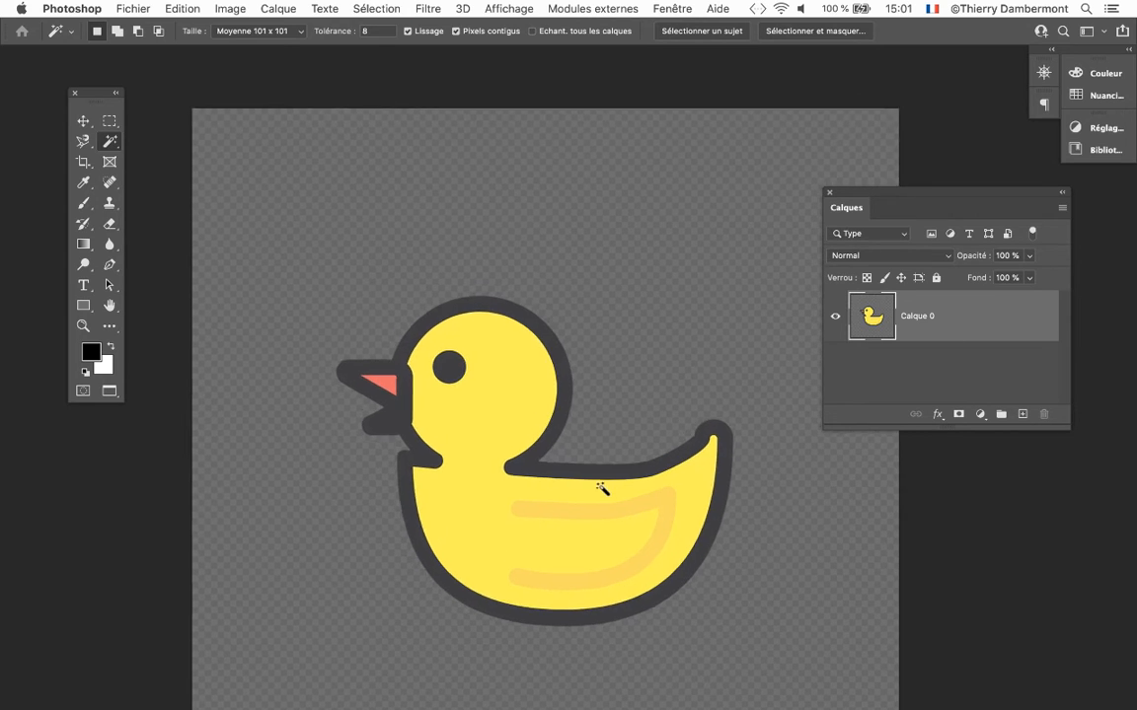
drag(416, 437, 272, 353)
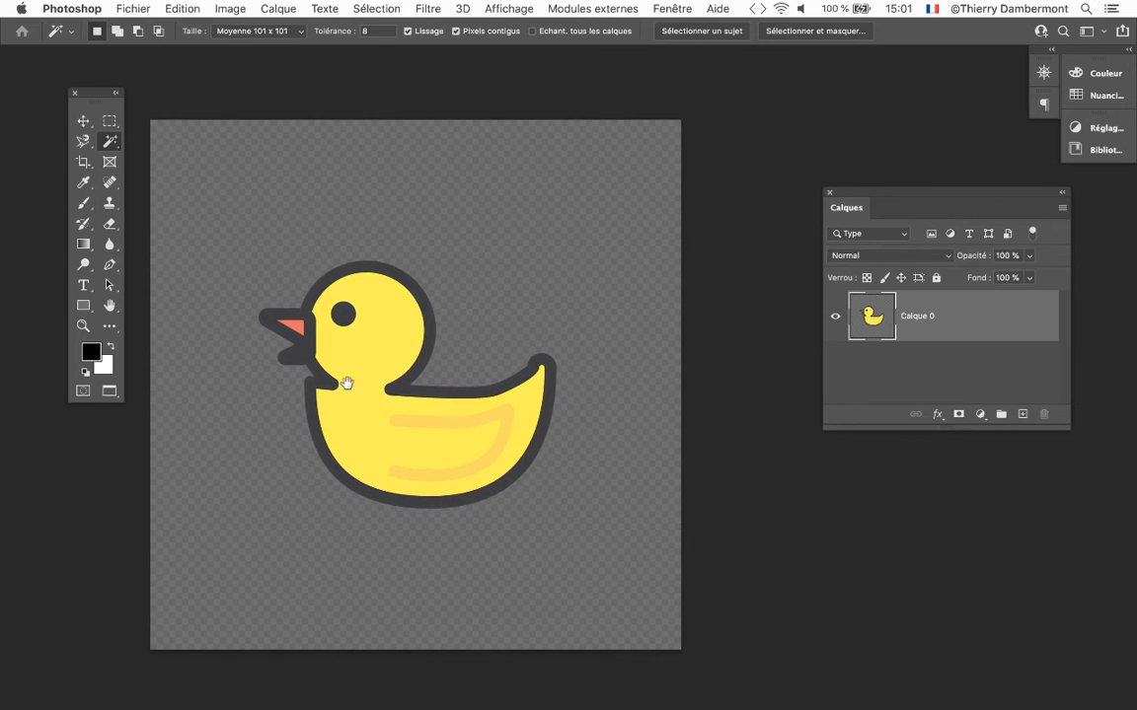
click(128, 9)
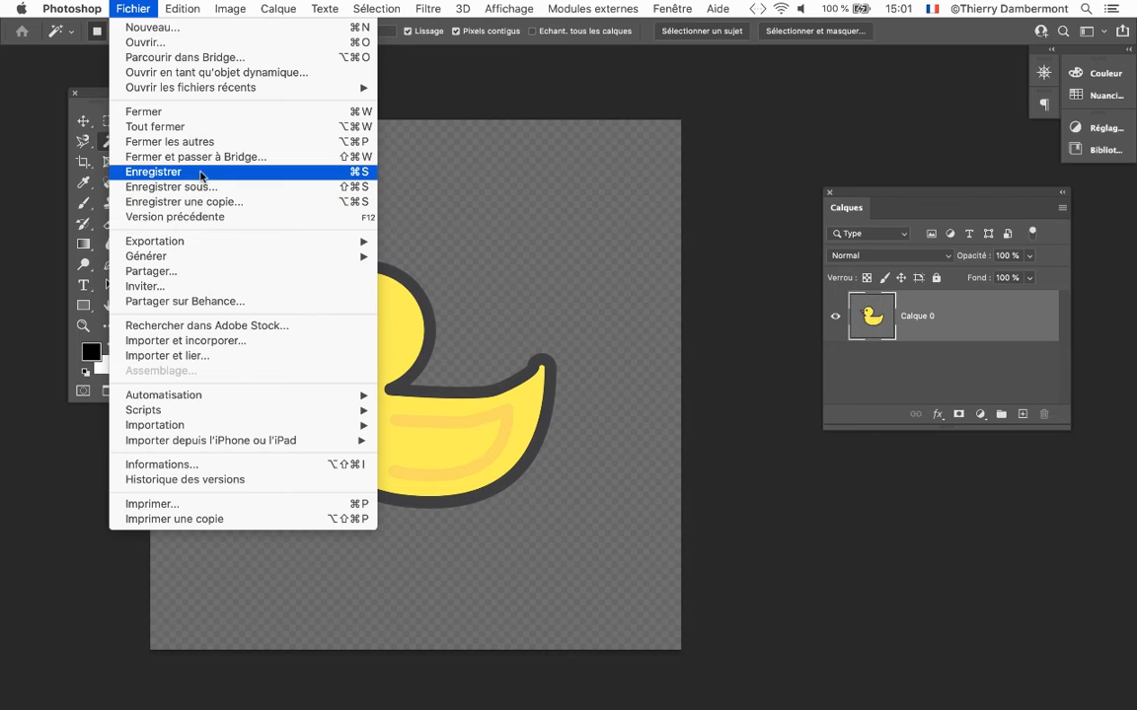
click(183, 170)
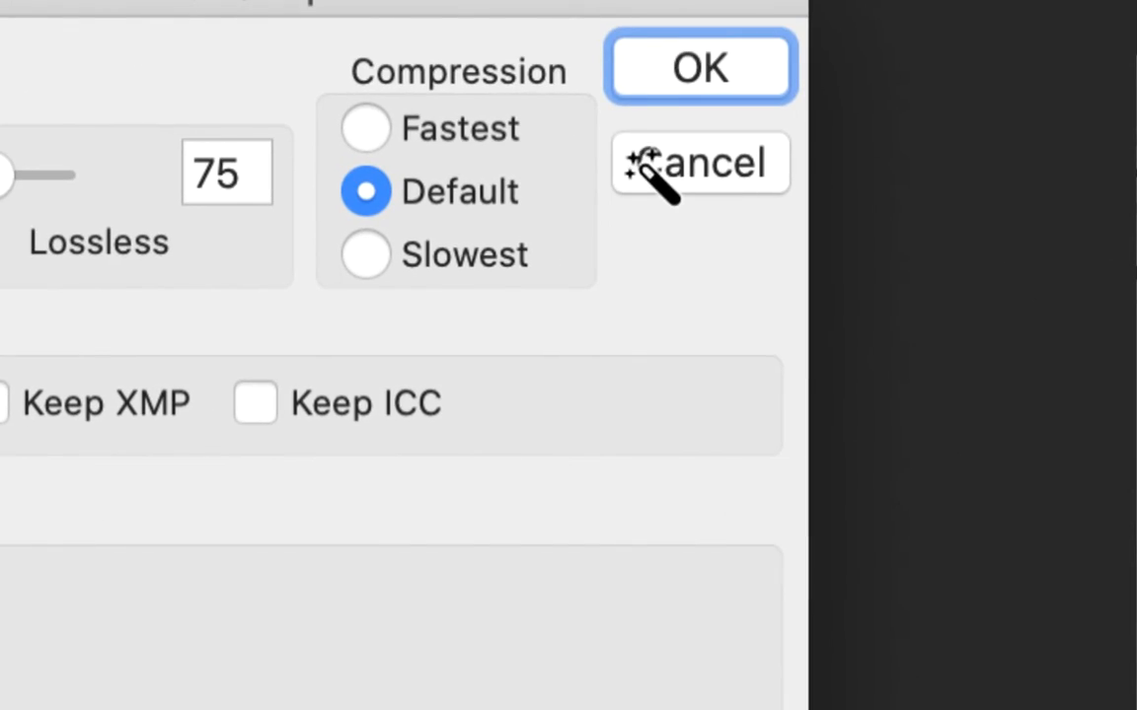
click(649, 170)
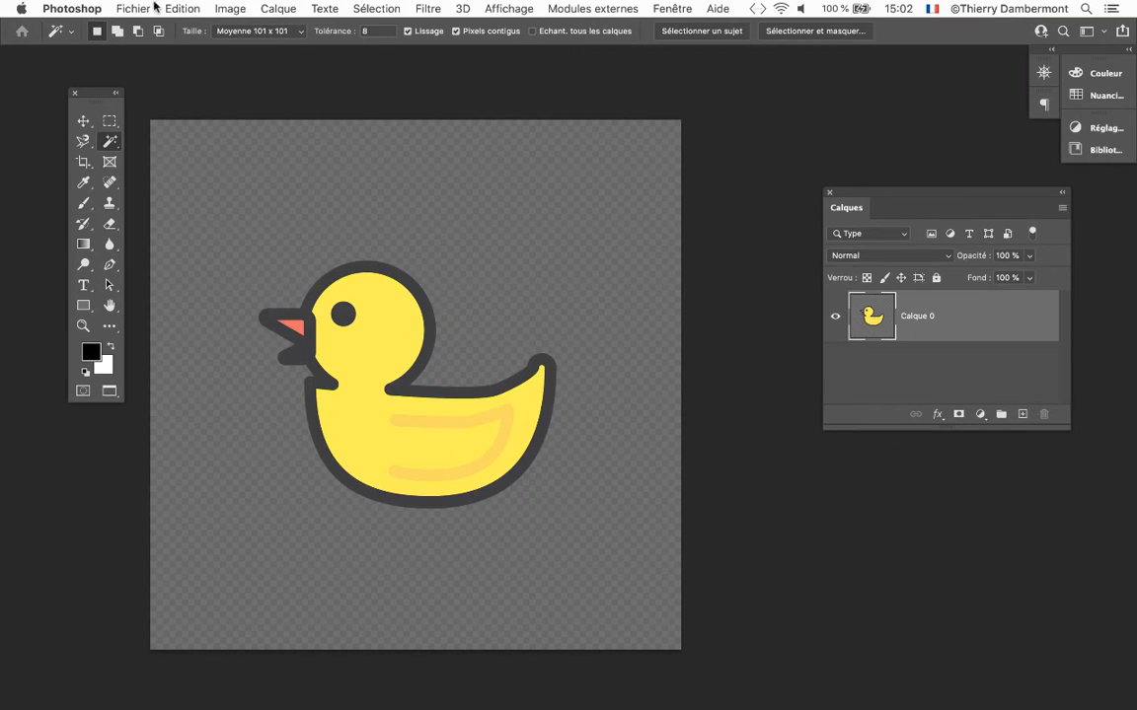
Step: Save the outlined duck in Photoshop format as v112-pla-41-shopicons_2.psd in the création de motif folder
click(154, 8)
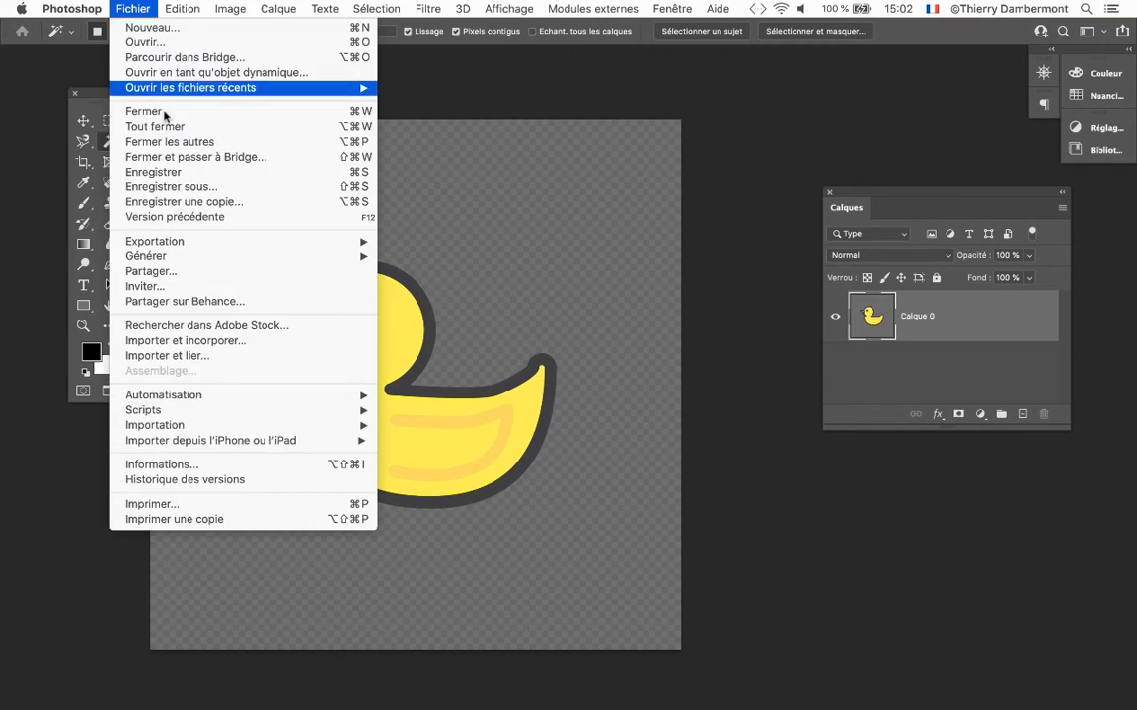
click(187, 169)
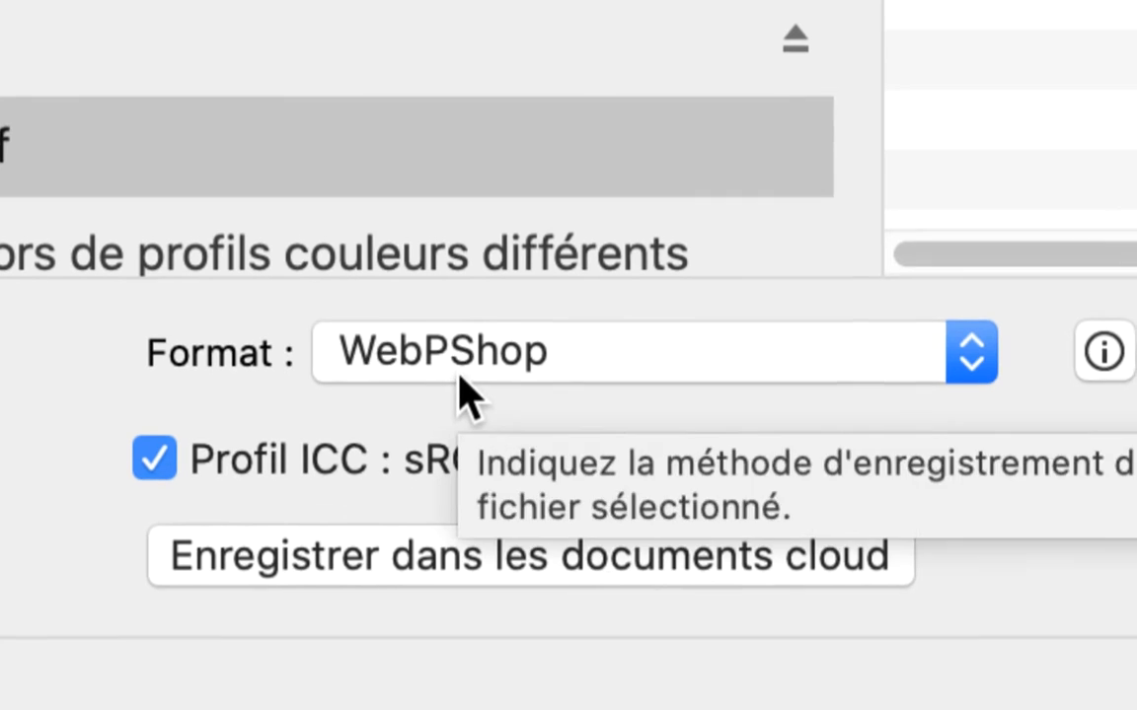
click(458, 375)
click(474, 370)
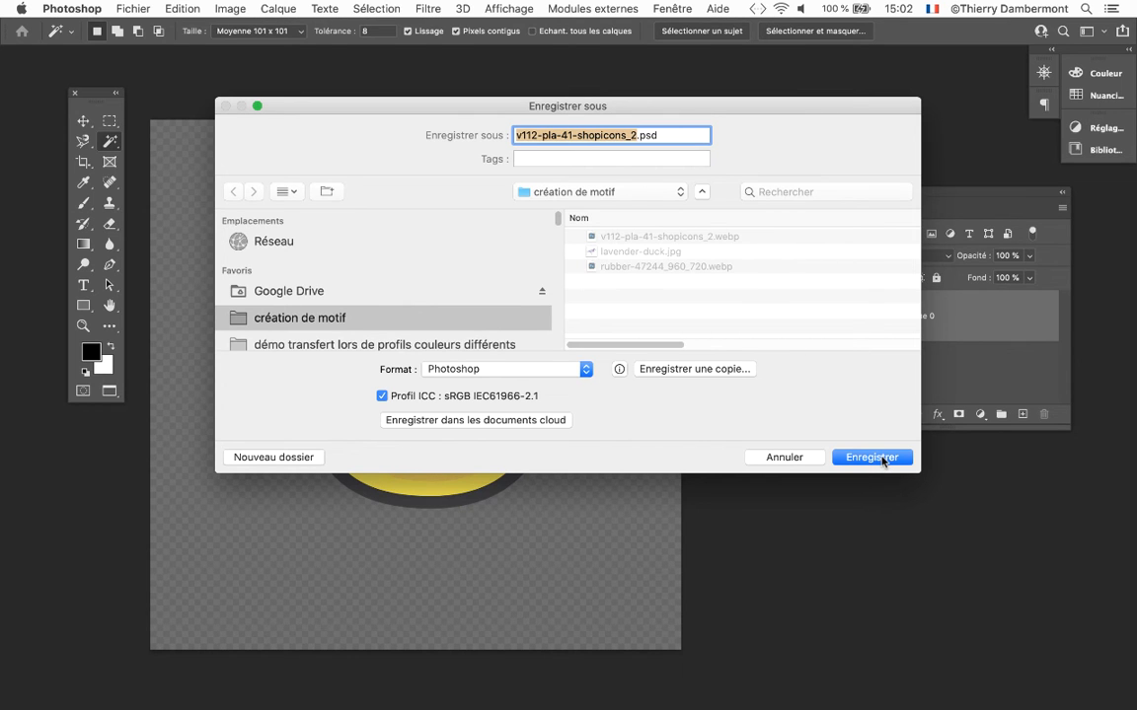
click(872, 457)
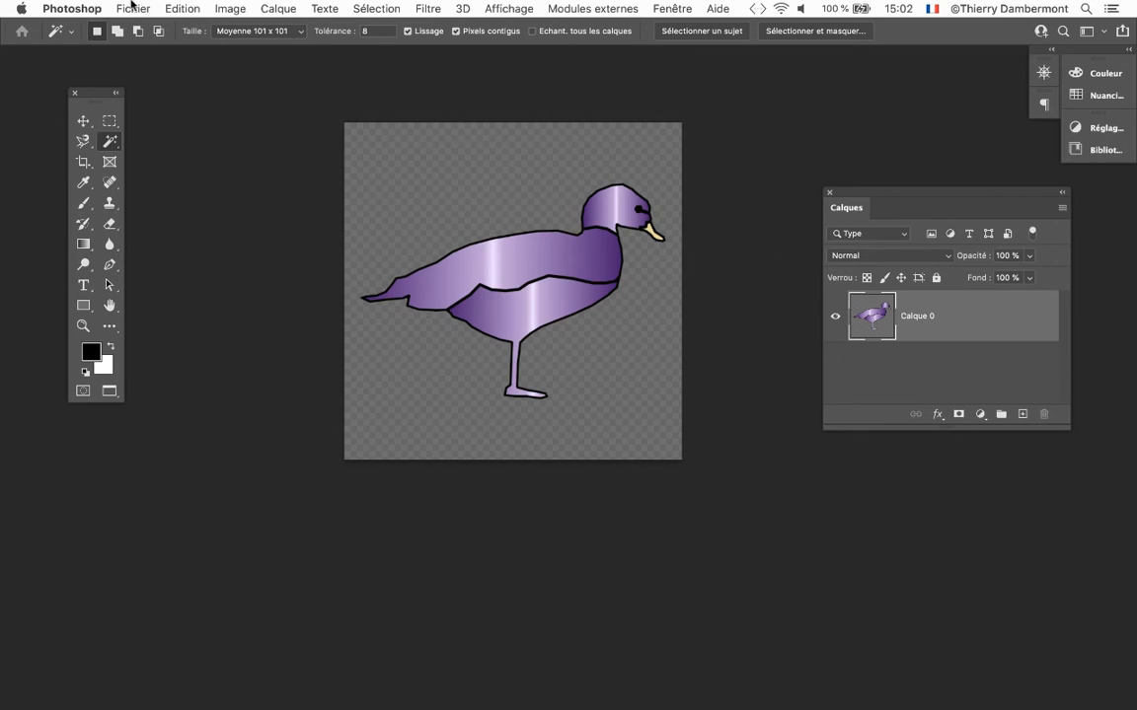
Step: Save the lavender duck in Photoshop format as lavender-duck.psd in the création de motif folder
click(132, 7)
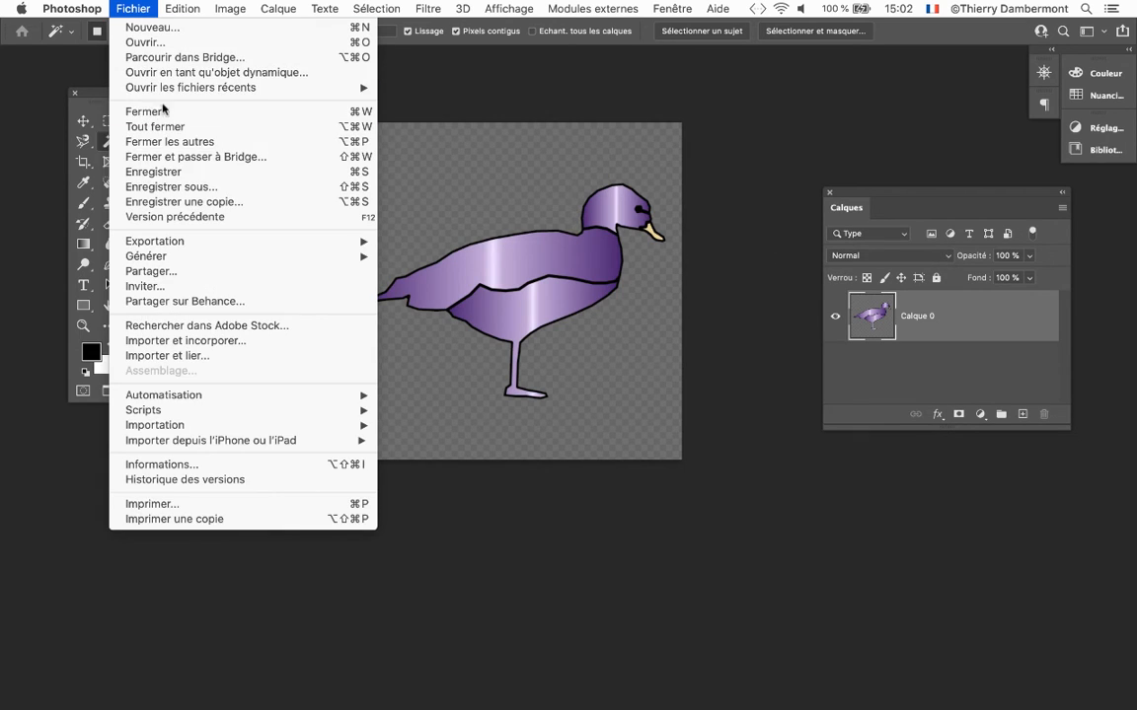
click(208, 187)
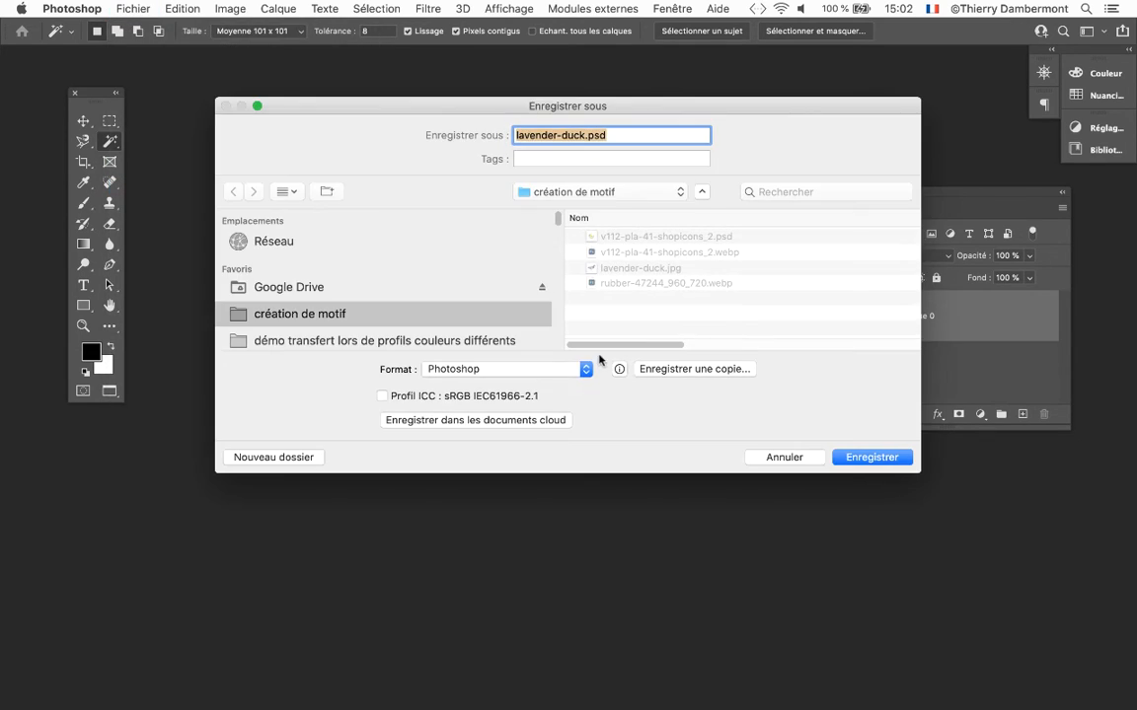
click(873, 458)
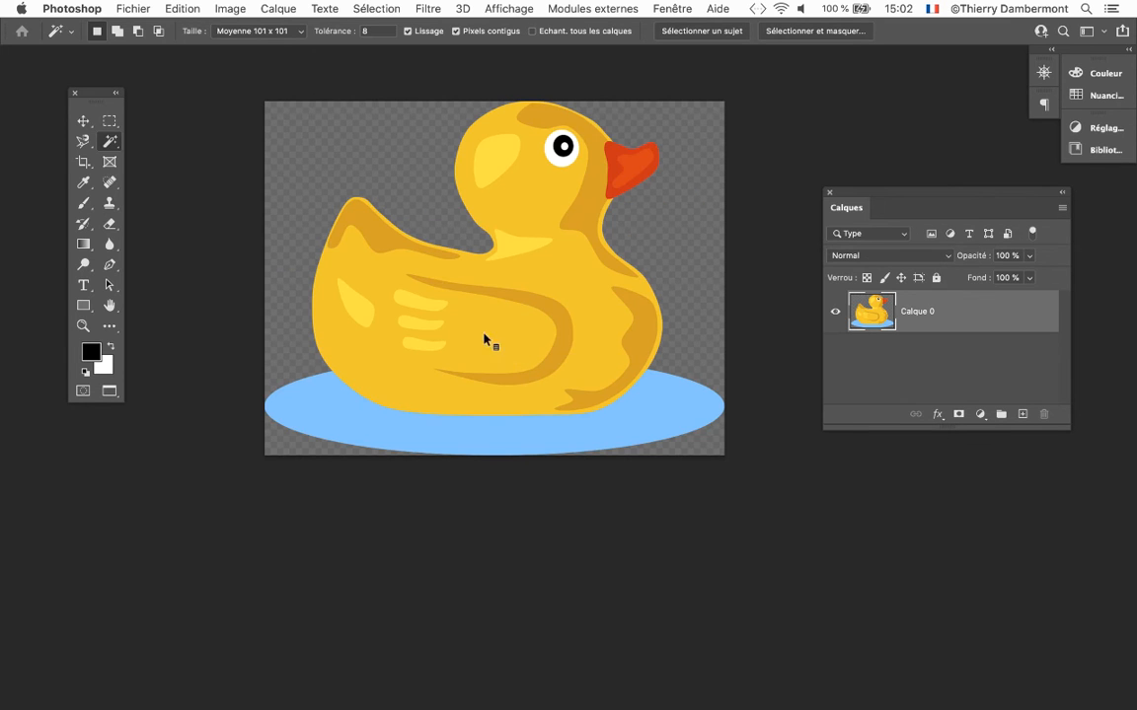
Step: Save the rubber duck in Photoshop format as rubber-47244_960_720.psd in the création de motif folder
click(138, 8)
click(182, 186)
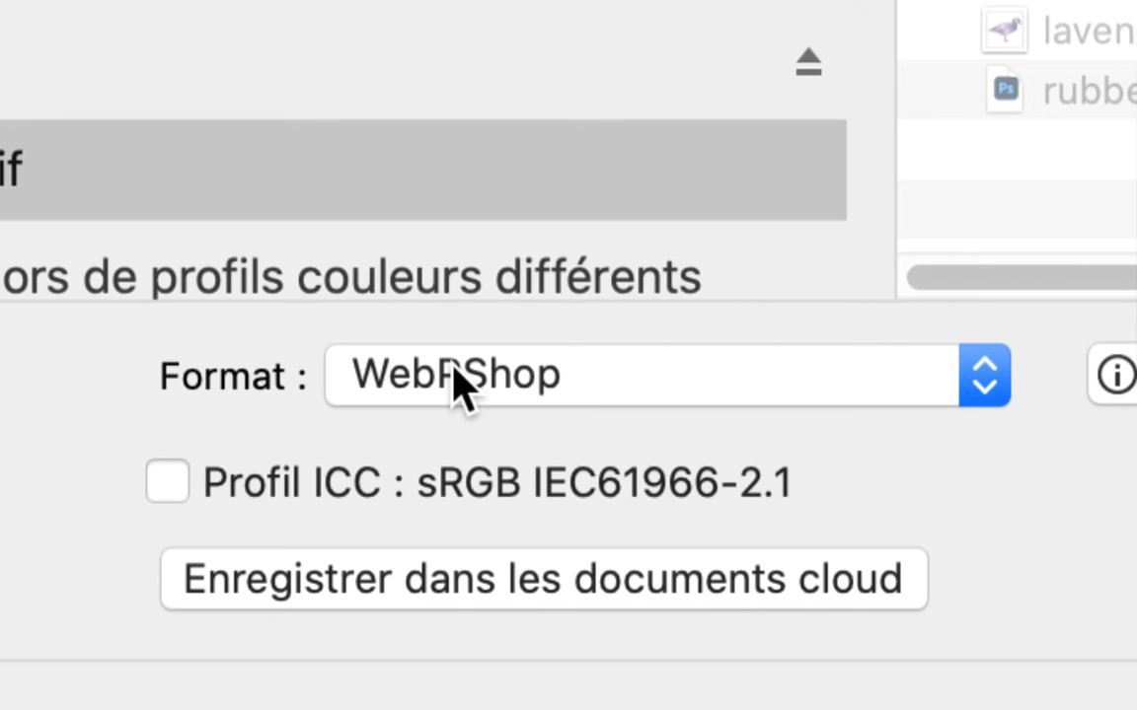
click(454, 370)
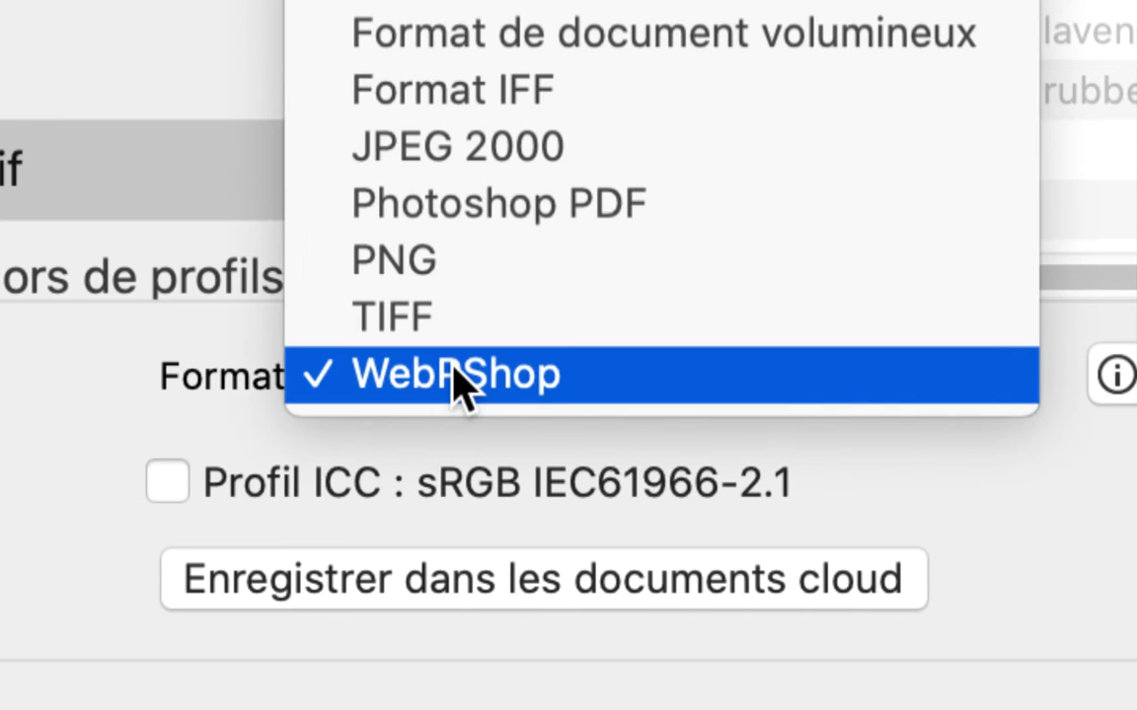
click(454, 299)
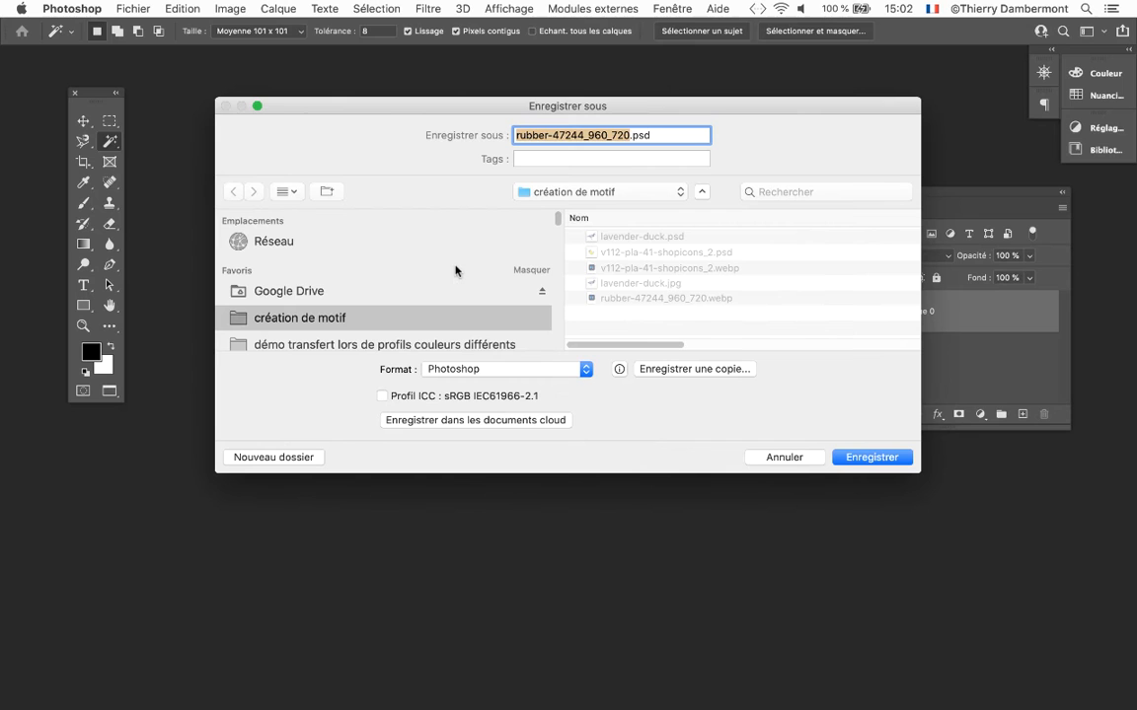
click(852, 457)
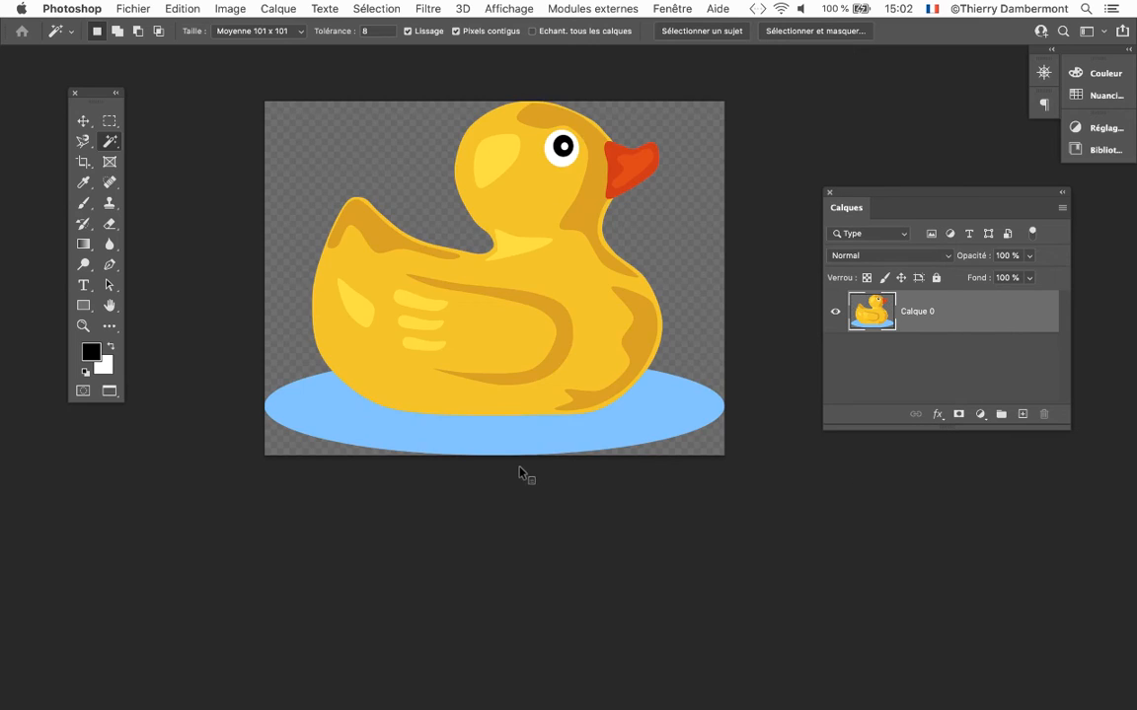
Step: Cycle through the open documents to review the cut-out ducks, ending on the outlined yellow duck
key(ctrl+Tab)
key(ctrl+Tab)
key(ctrl+Tab)
key(ctrl+Tab)
key(ctrl+Tab)
key(ctrl+Tab)
key(ctrl+Tab)
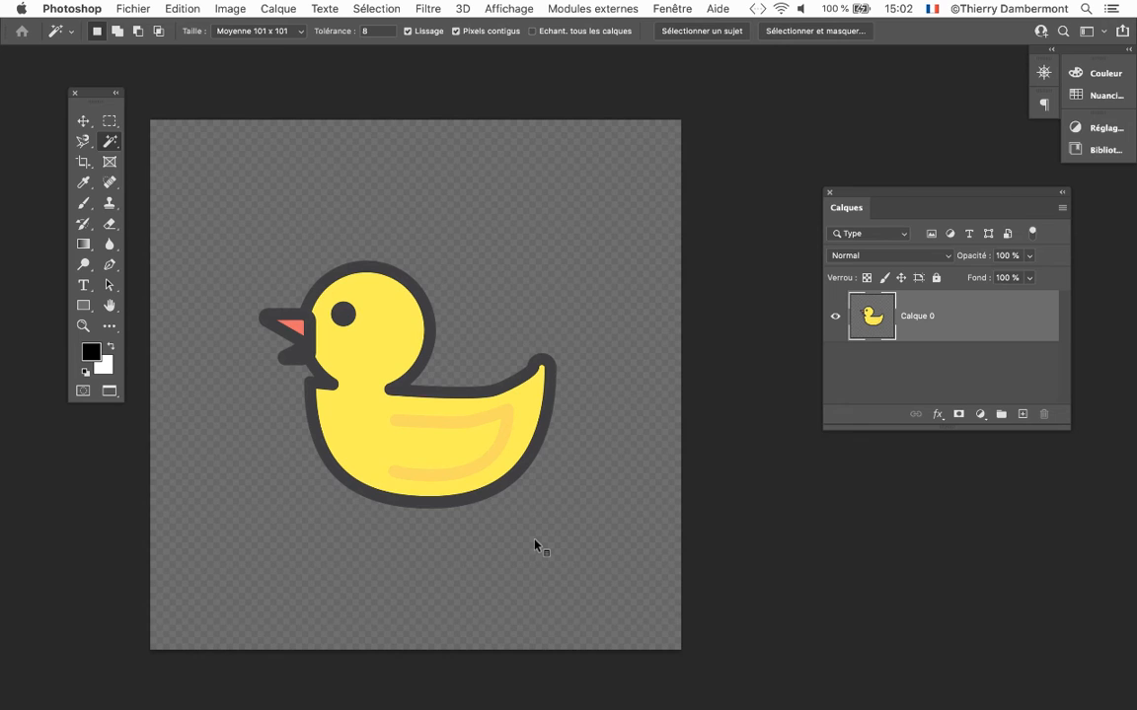
Step: Compare the three cut-out ducks on their transparent backgrounds by switching repeatedly between their documents
key(ctrl+Tab)
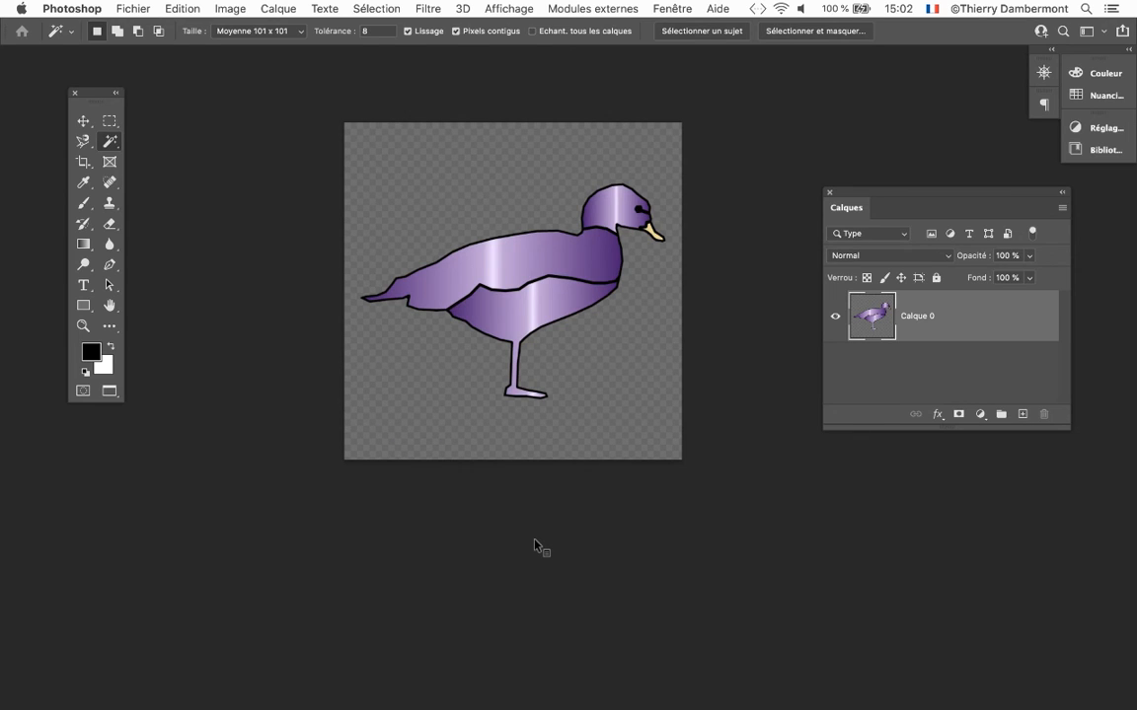
key(ctrl+Tab)
key(ctrl+Tab)
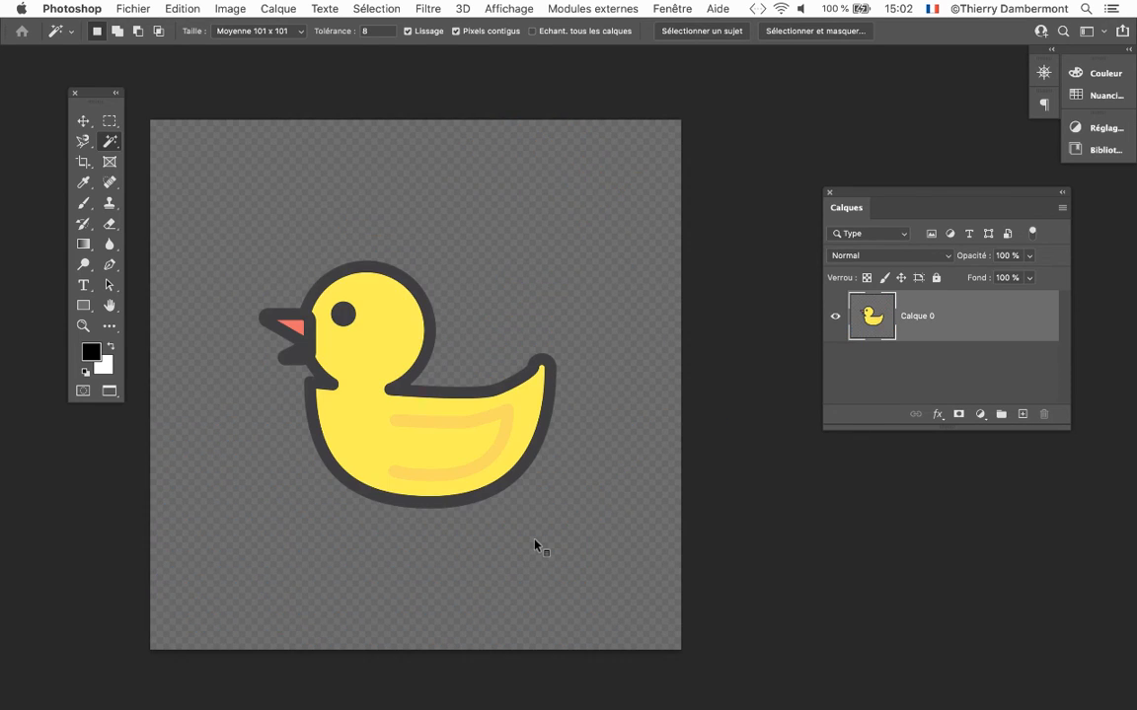
key(ctrl+Tab)
key(ctrl+Tab)
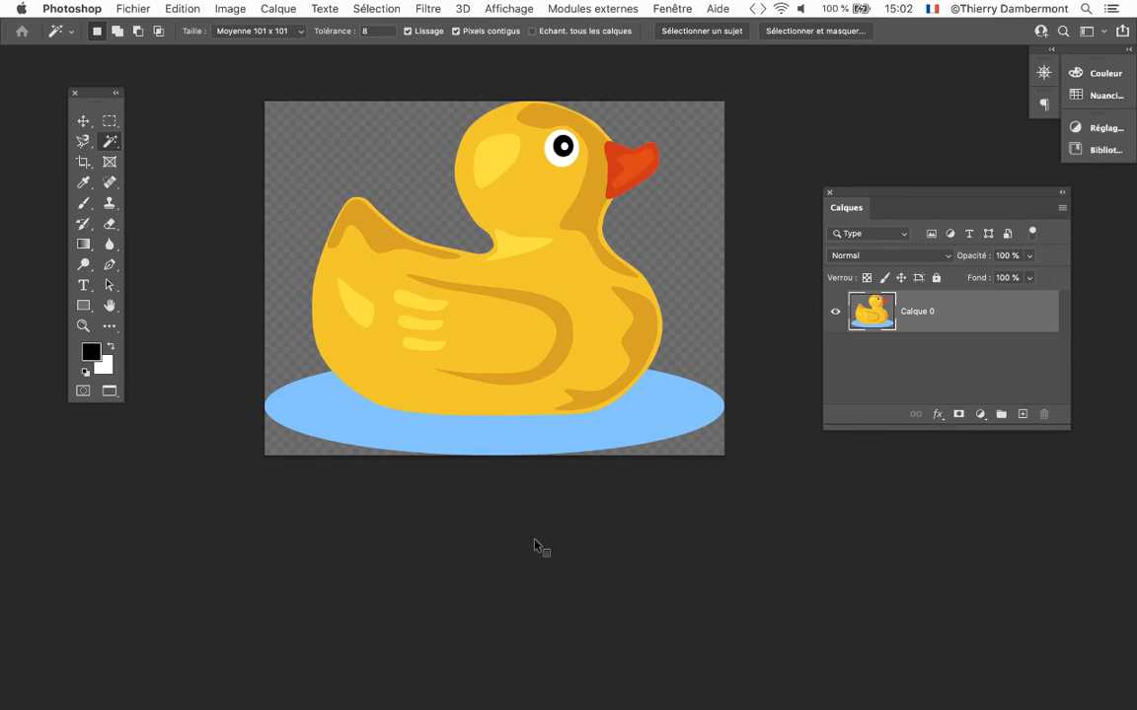
key(ctrl+Tab)
key(ctrl+Tab)
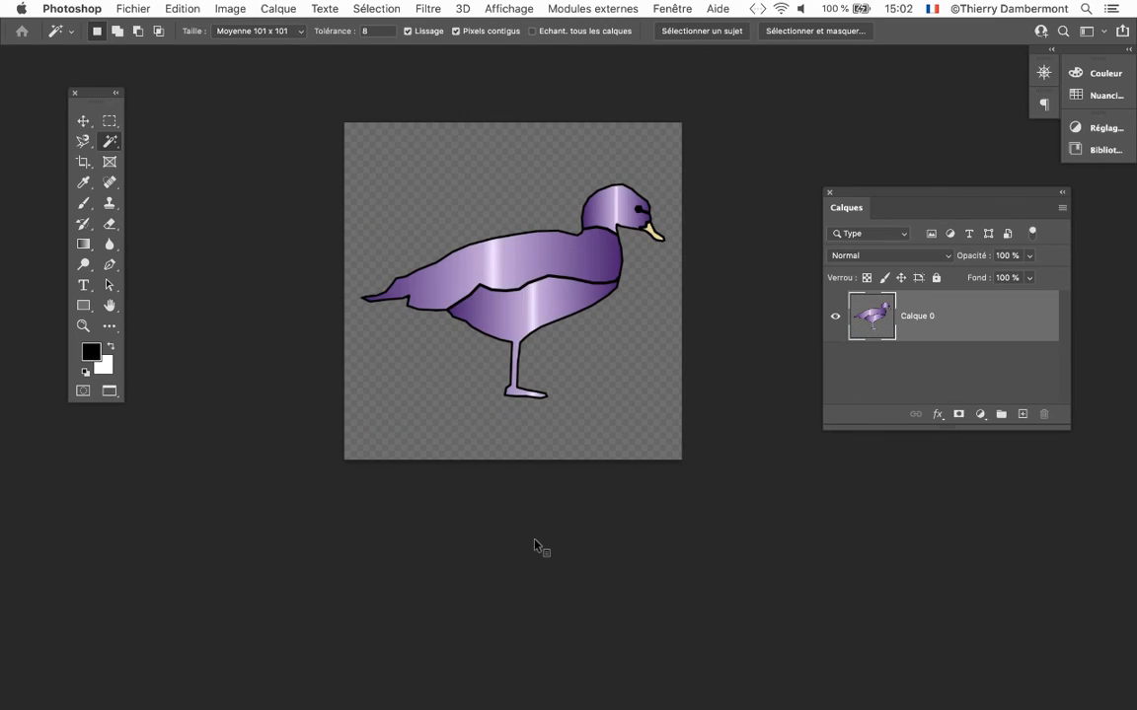
key(ctrl+Tab)
key(ctrl+Tab)
key(ctrl+Tab)
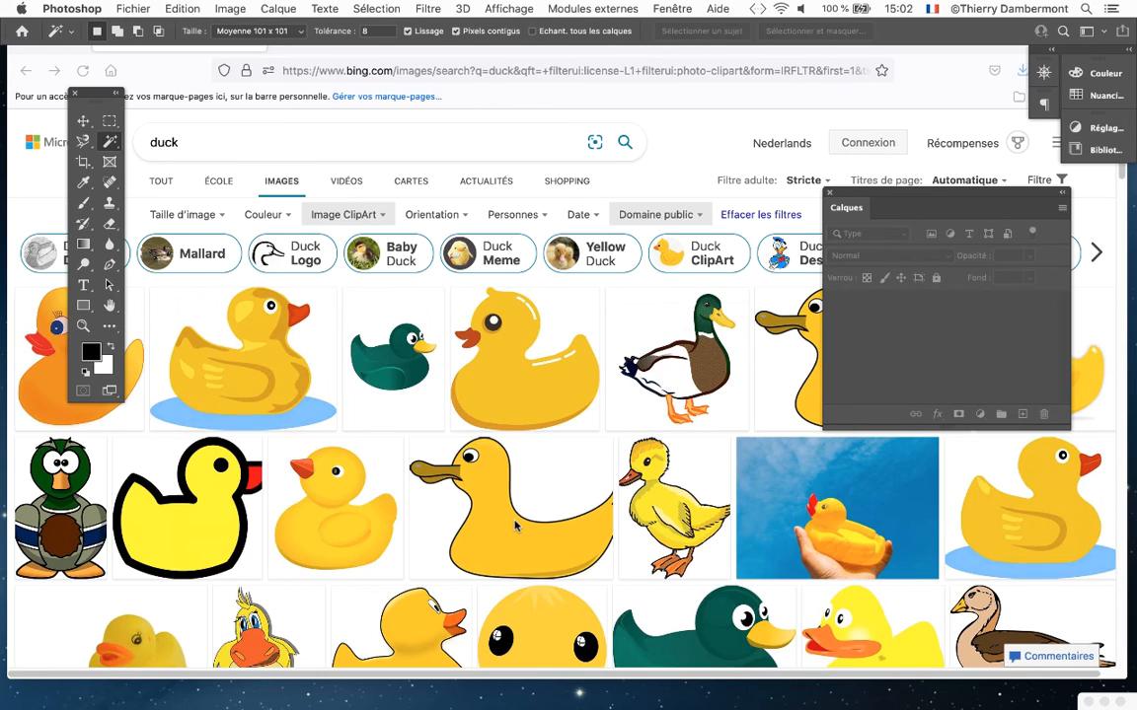
Step: Hide the other applications and set up a new document in pixels, 1000 wide by 1000 high
key(alt+super+h)
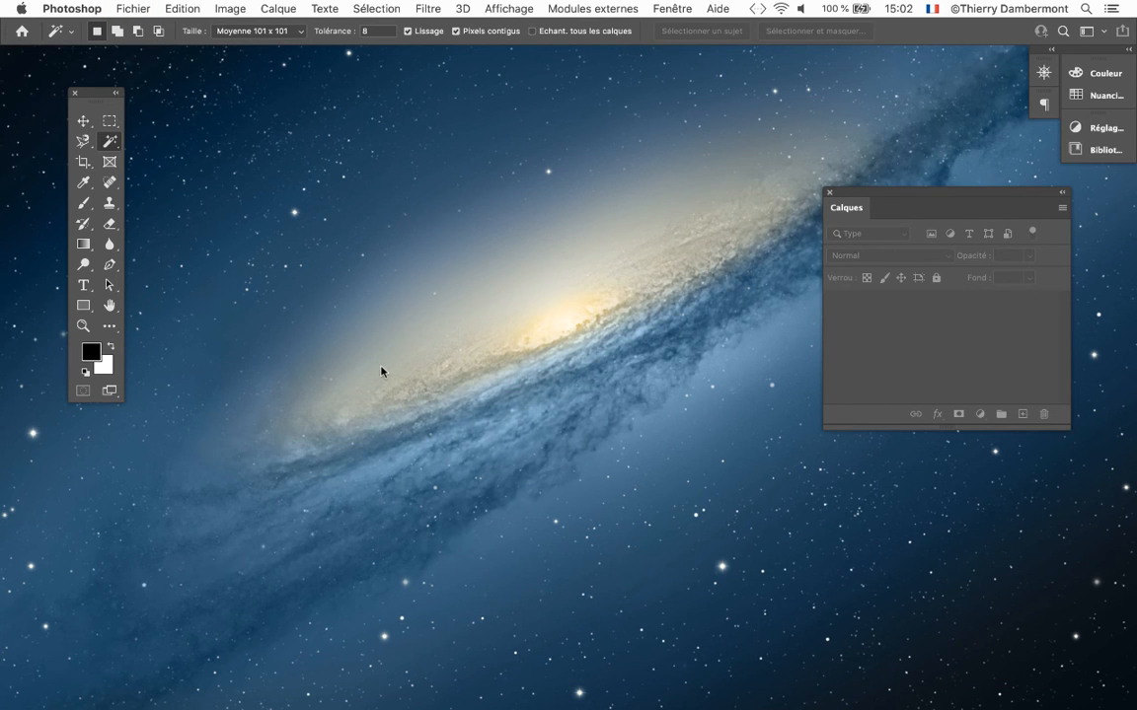
click(138, 8)
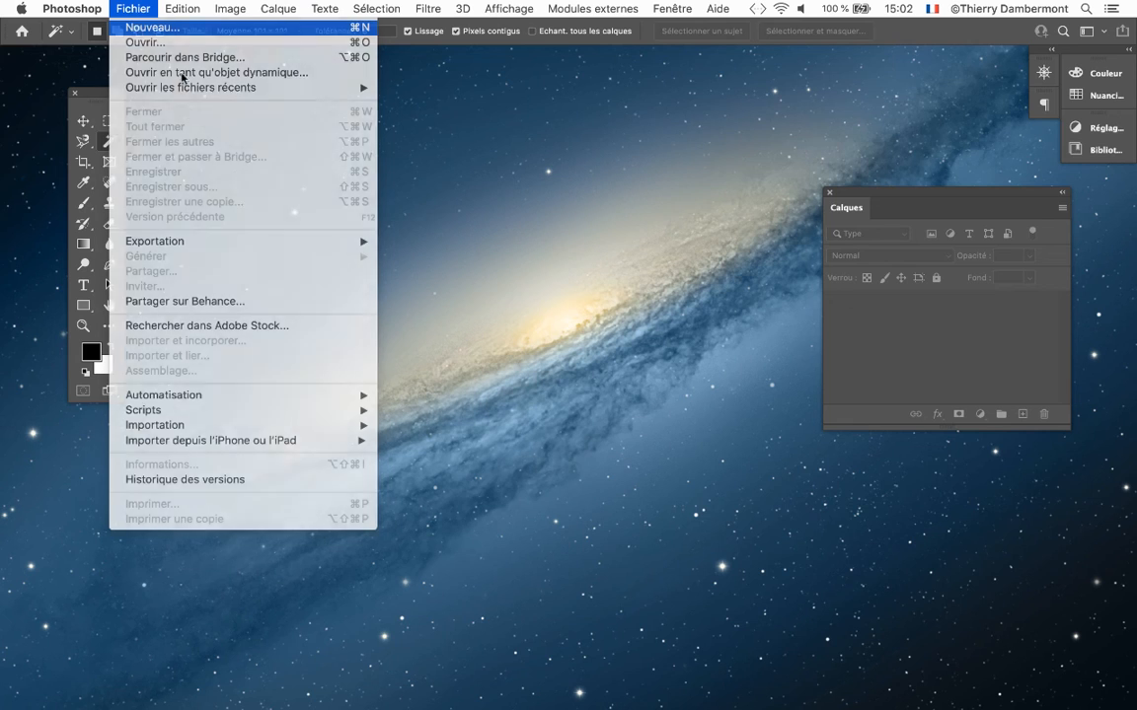
click(148, 31)
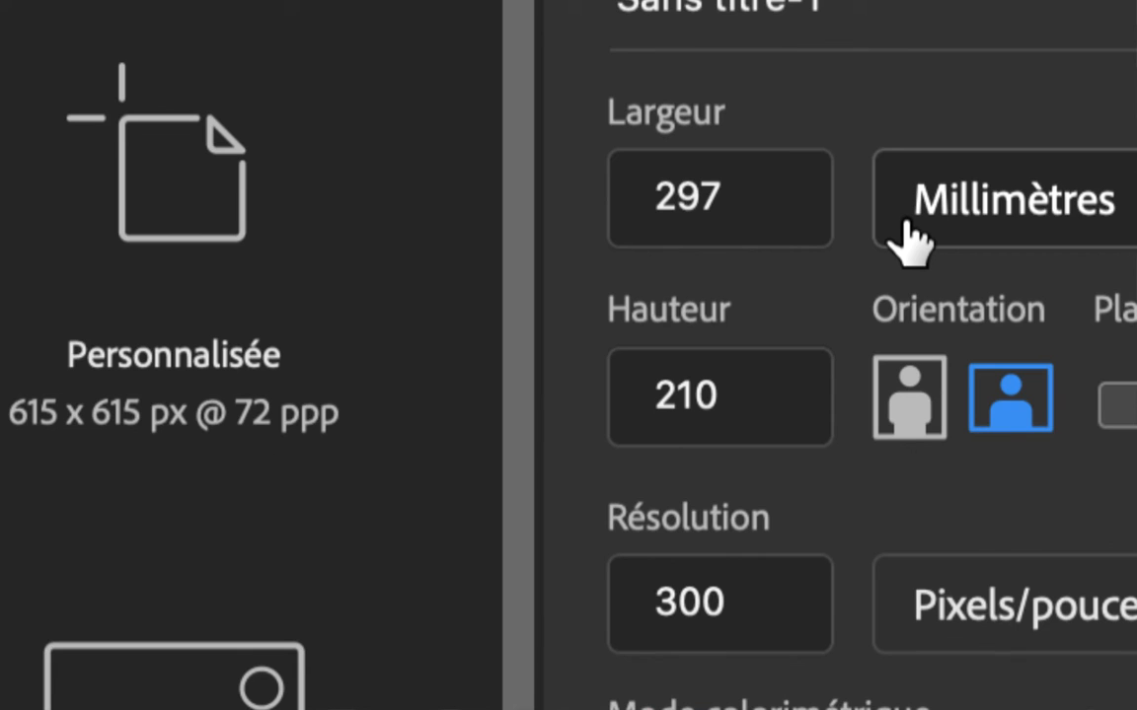
click(906, 237)
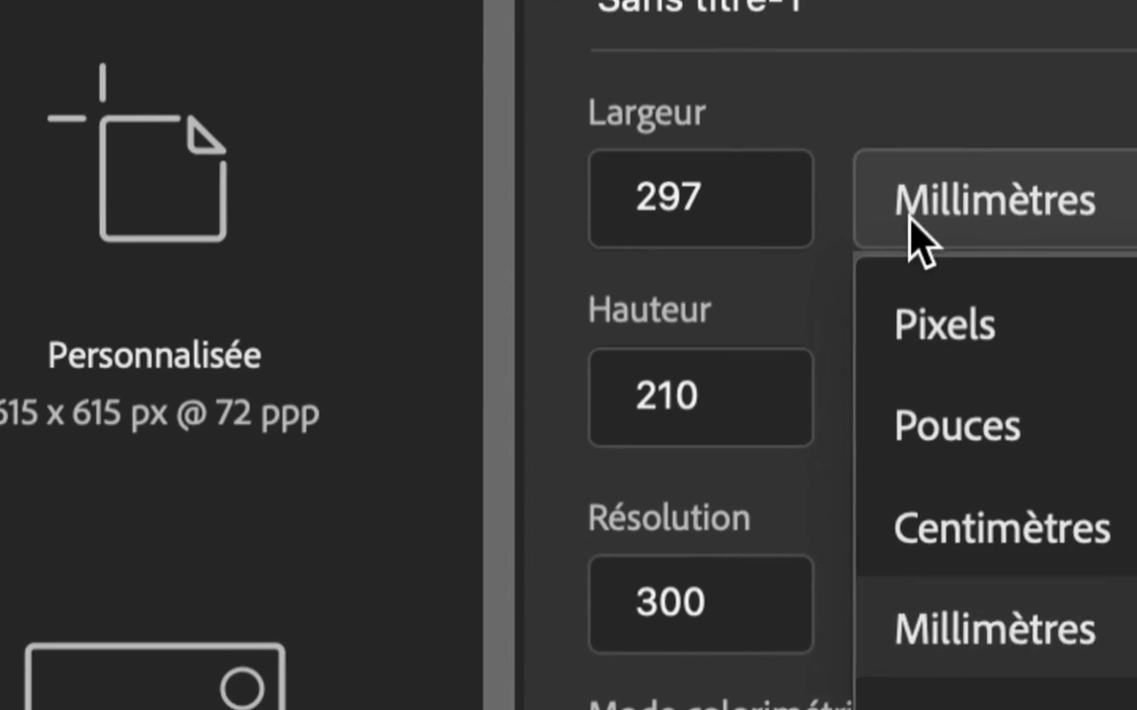
click(1016, 337)
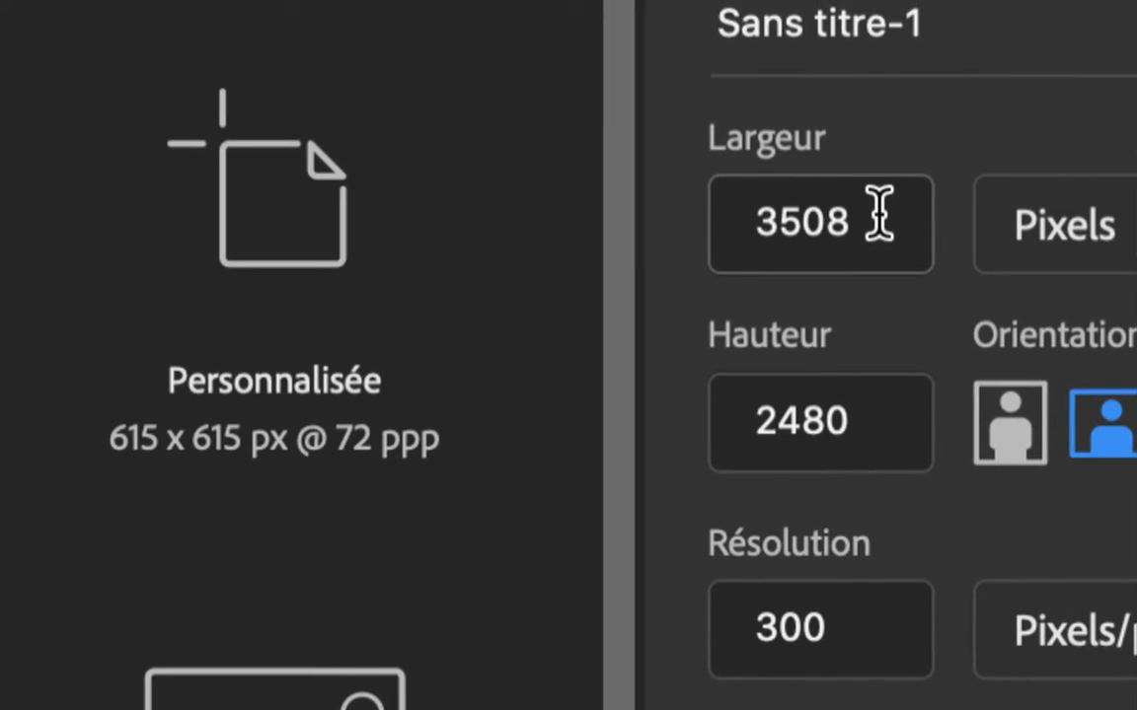
drag(879, 215, 717, 215)
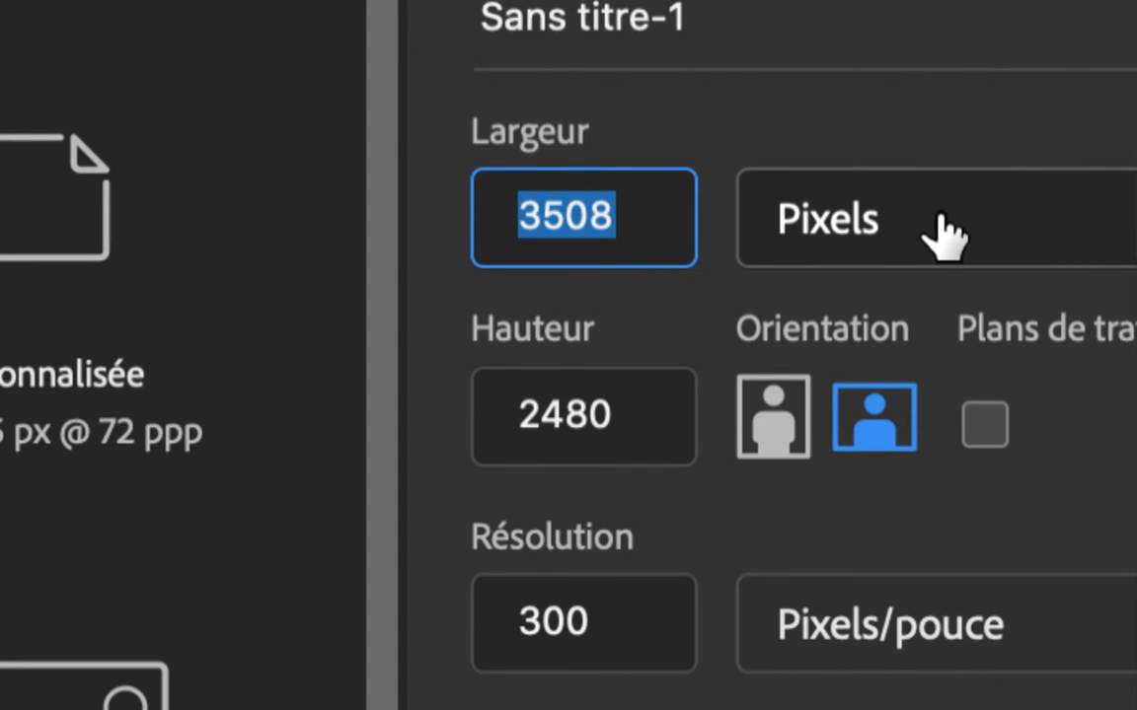
text(1000)
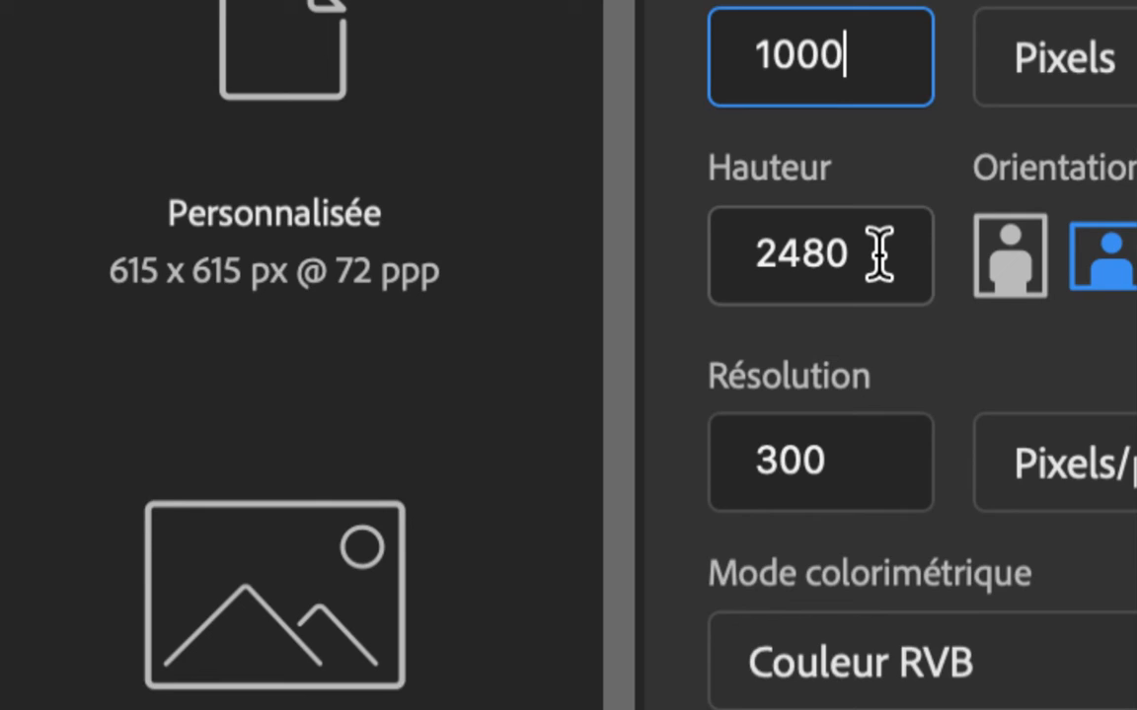
drag(642, 410, 509, 409)
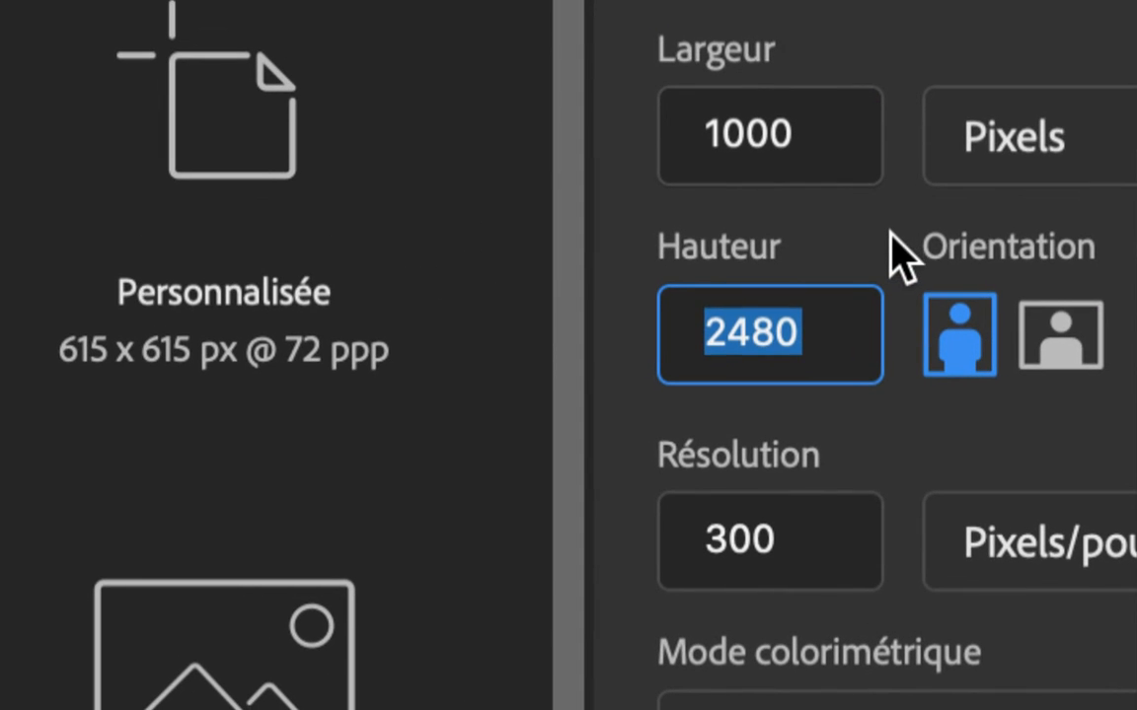
text(10)
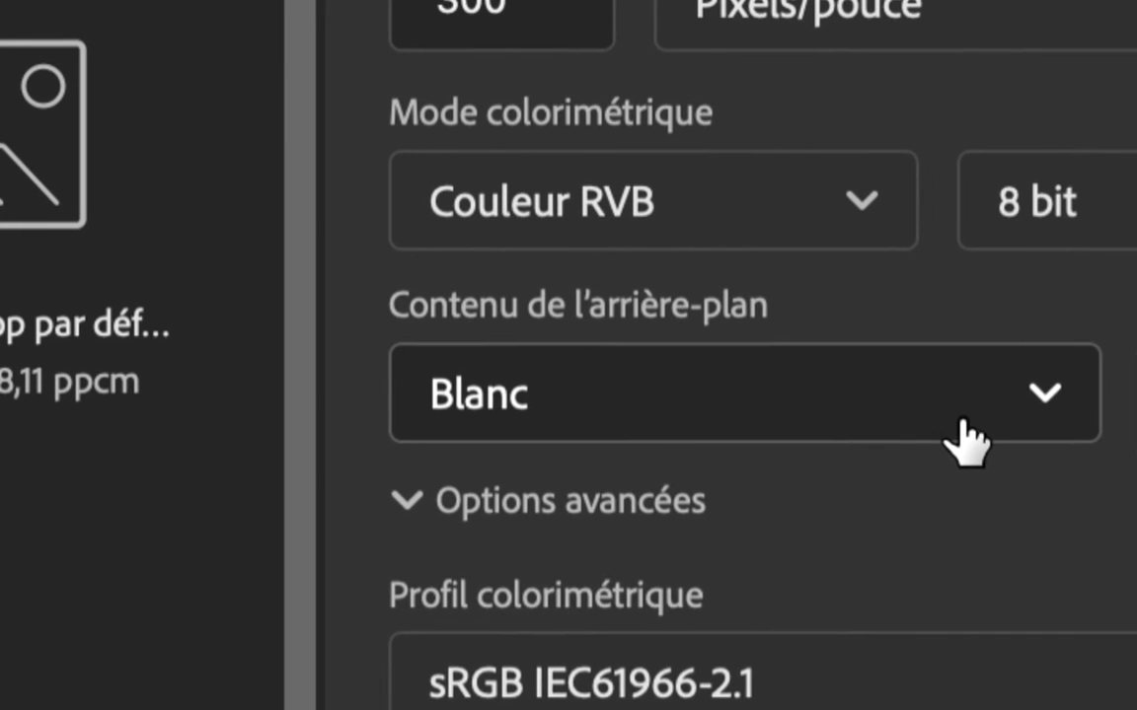
Step: Create the document with a white (Blanc) background and display it in full-screen mode with the menu bar
click(962, 419)
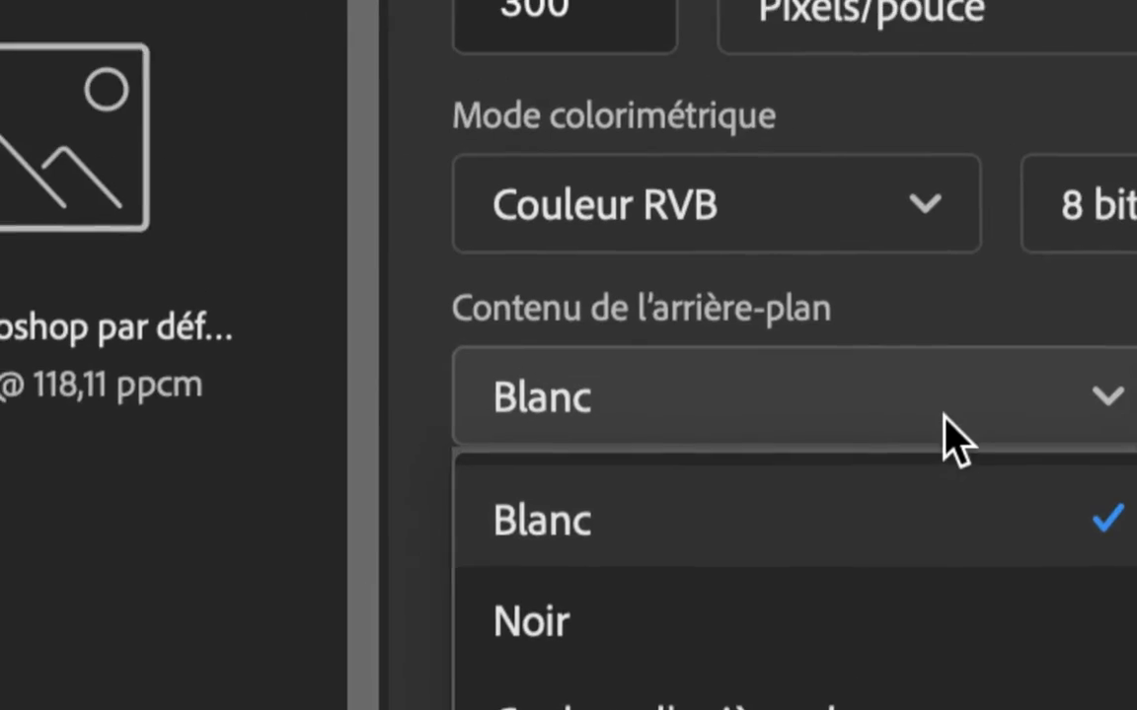
click(930, 335)
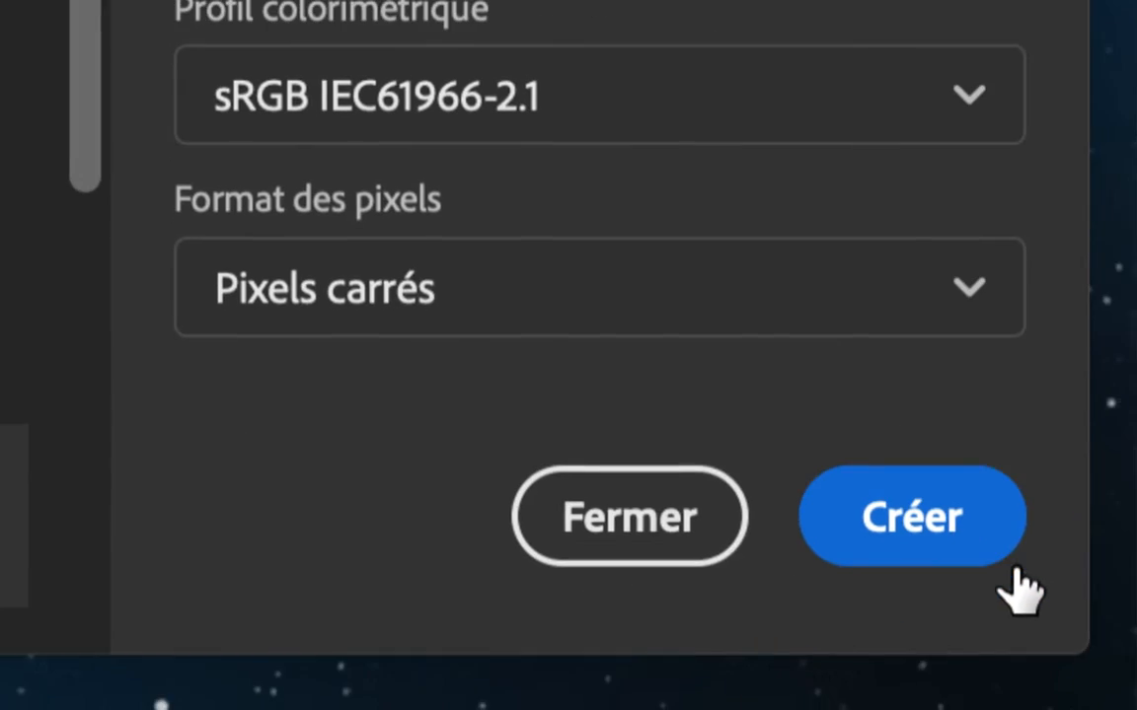
click(972, 541)
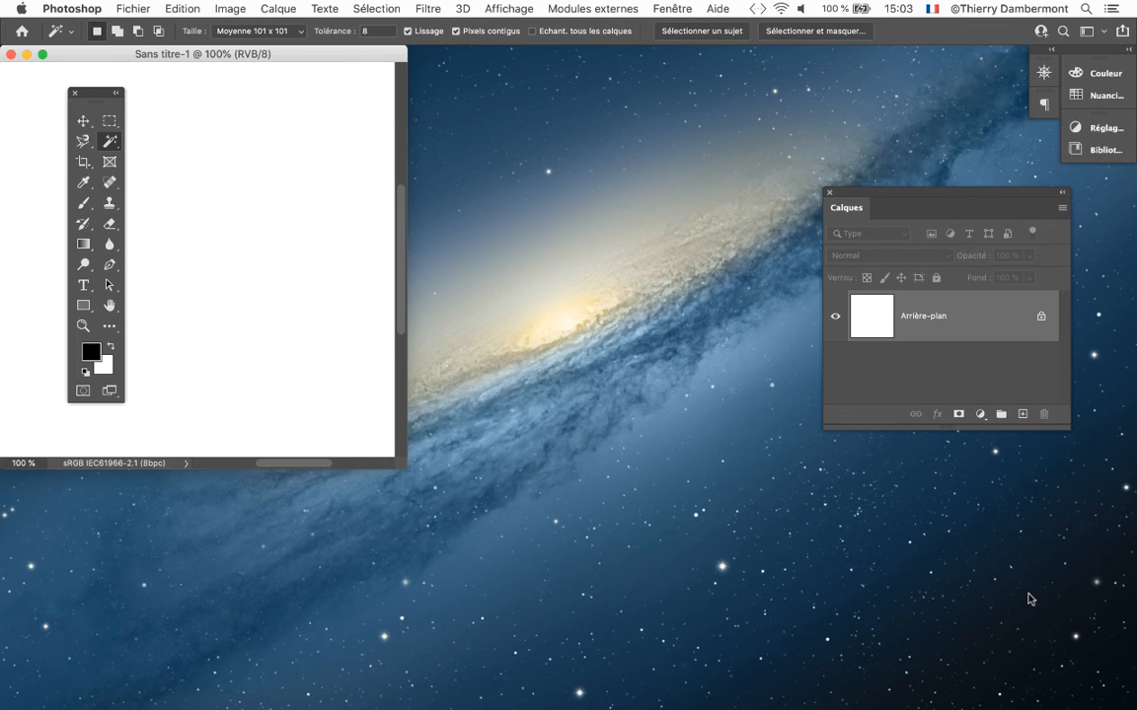
key(f)
key(space)
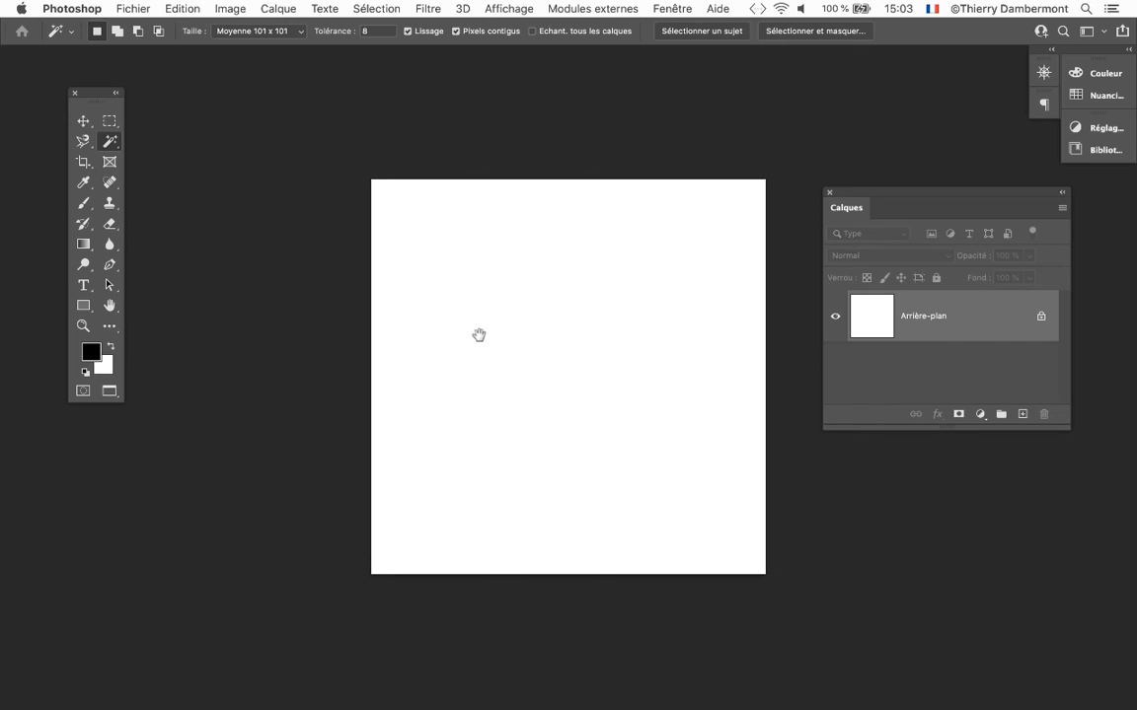